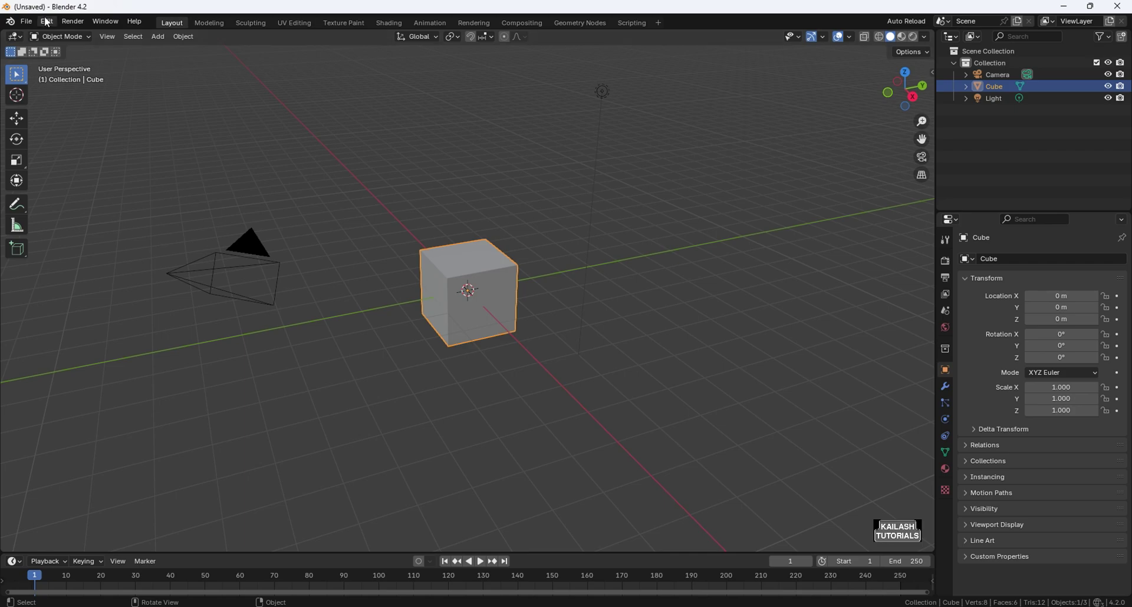
# - Enable the Node Wrangler add-on in the preferences and close them
pyautogui.click(47, 21)
pyautogui.click(82, 174)
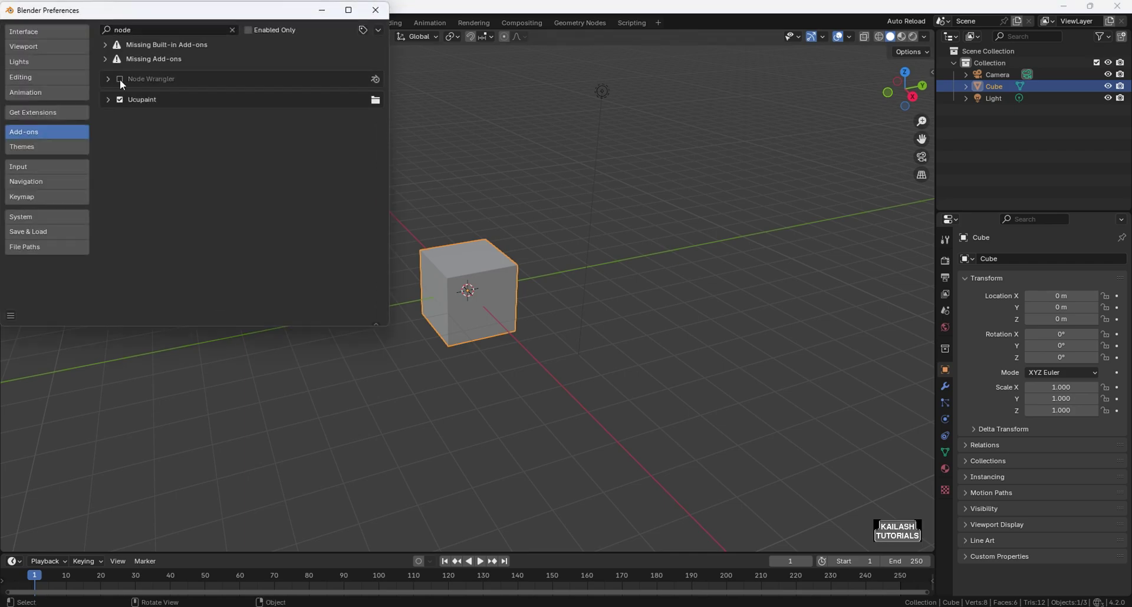
pyautogui.click(375, 10)
# - Delete all default objects from the scene and add a UV sphere
pyautogui.press('a')
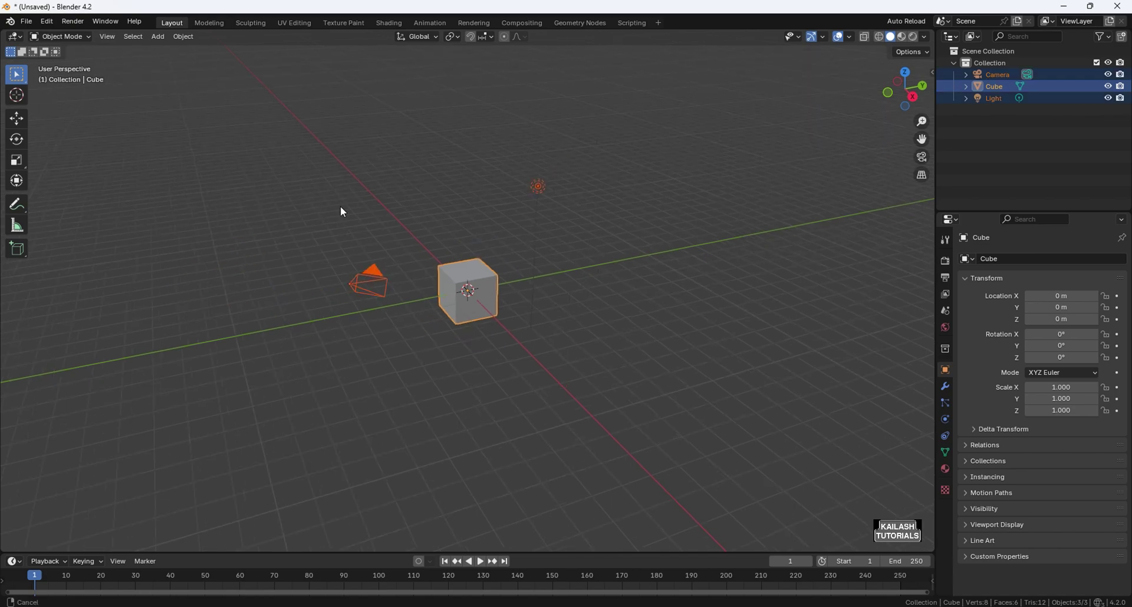
pyautogui.press('Delete')
pyautogui.hotkey('shift', 'a')
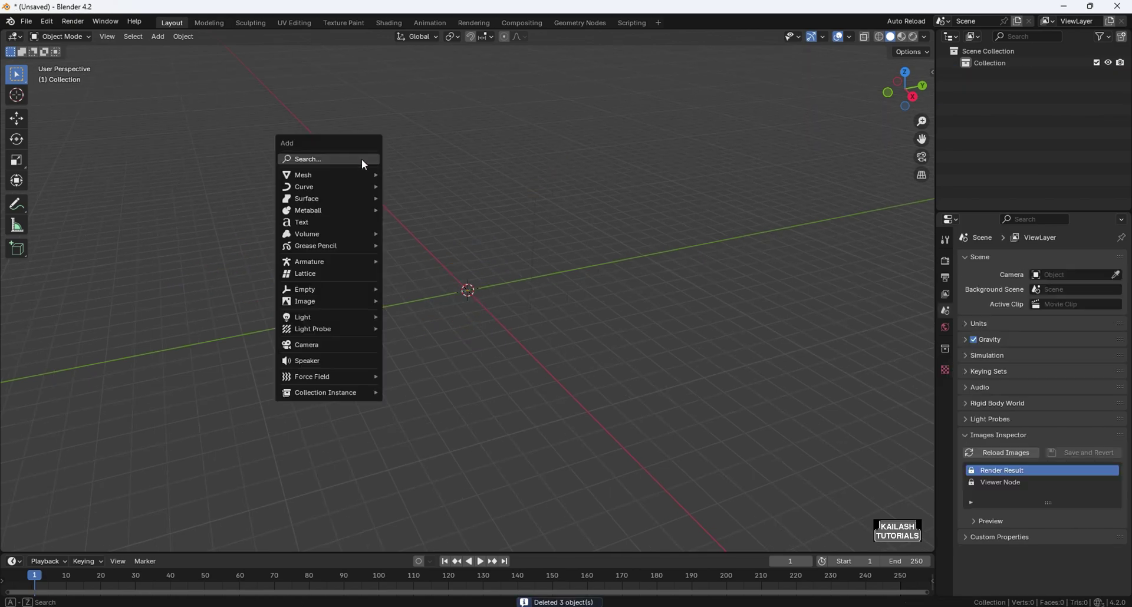
pyautogui.moveTo(356, 172)
pyautogui.click(430, 214)
# - Raise the sphere about 4.44 m along Z and enlarge its whole mesh in Edit Mode
pyautogui.press('g')
pyautogui.press('z')
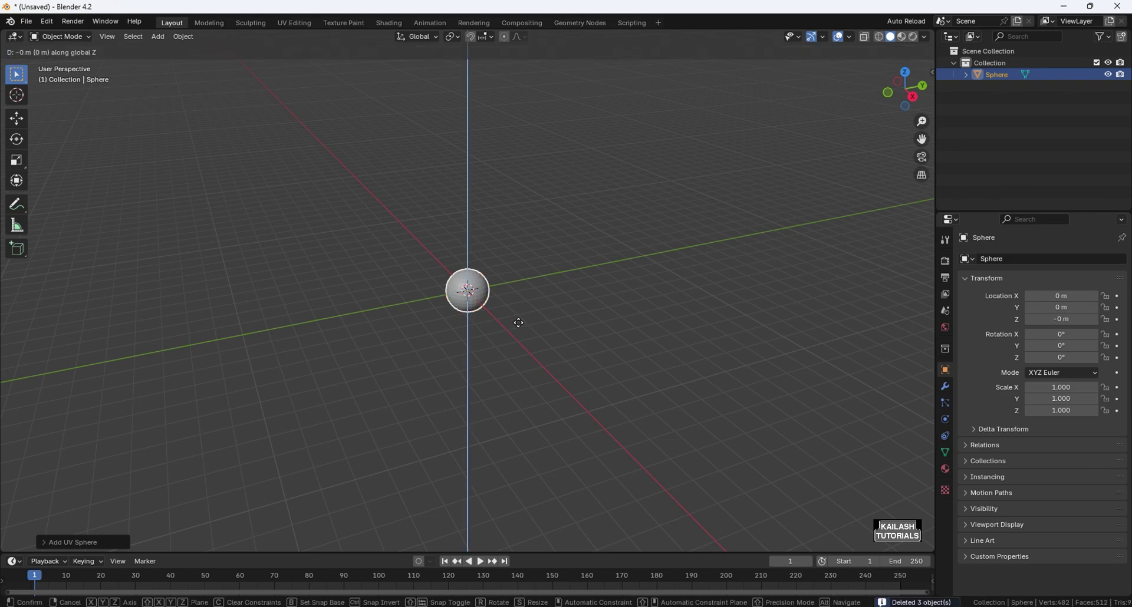
pyautogui.click(563, 245)
pyautogui.press('Tab')
pyautogui.press('s')
pyautogui.click(897, 387)
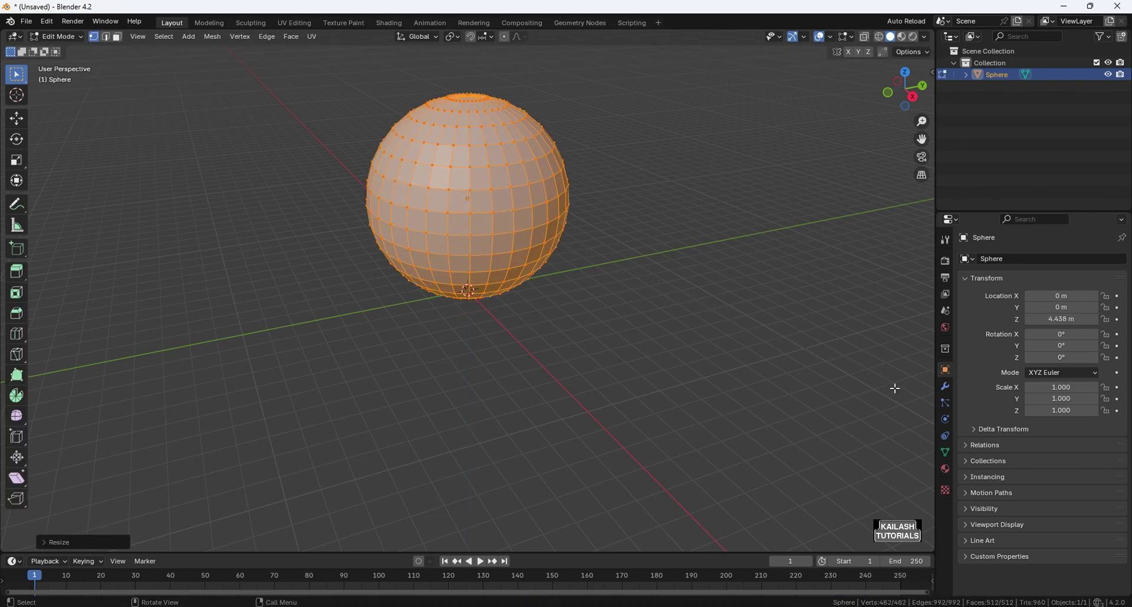
# - Give the sphere a level 2 Subdivision modifier in Object Mode and shade it smooth
pyautogui.press('Tab')
pyautogui.hotkey('ctrl', '2')
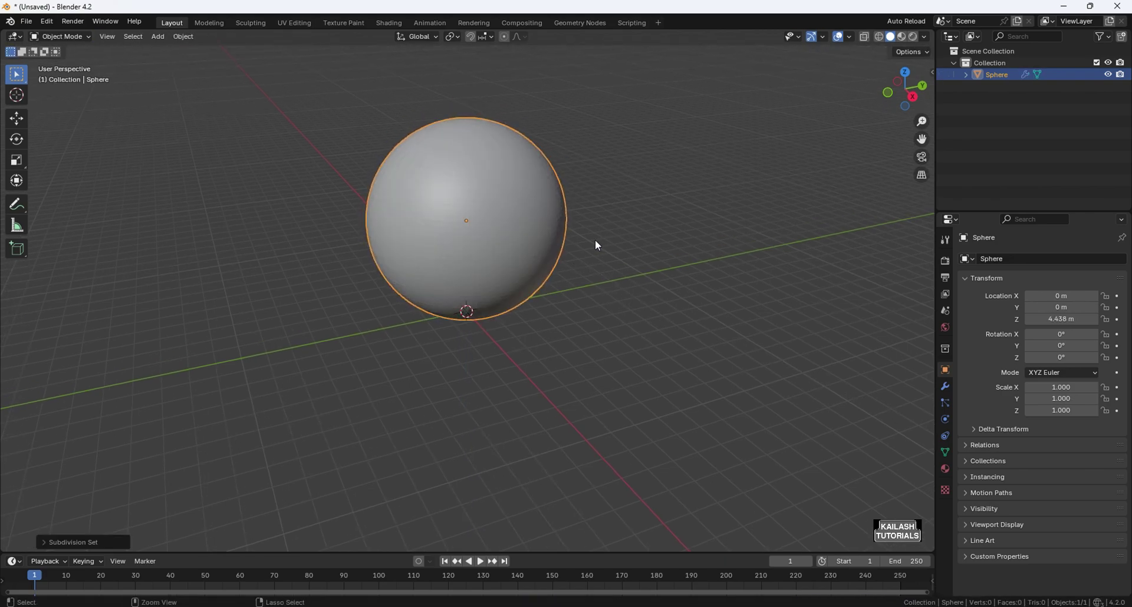
pyautogui.scroll(4, 596, 240)
pyautogui.keyDown('shift'); pyautogui.moveTo(600, 189); pyautogui.dragTo(603, 300, button='middle'); pyautogui.keyUp('shift')
pyautogui.scroll(-2, 604, 299)
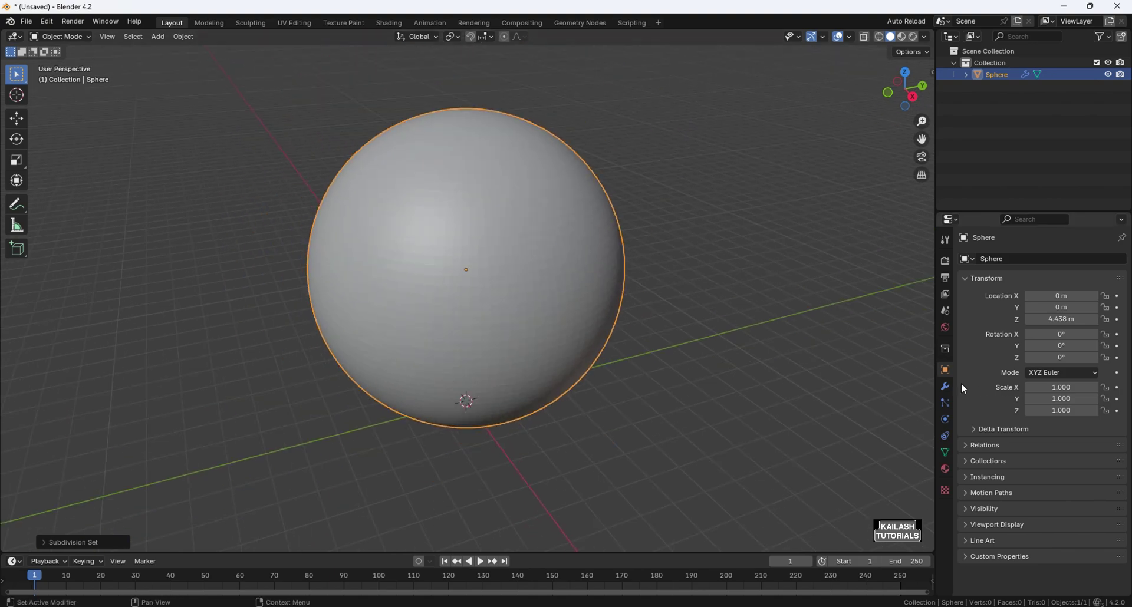
pyautogui.click(945, 386)
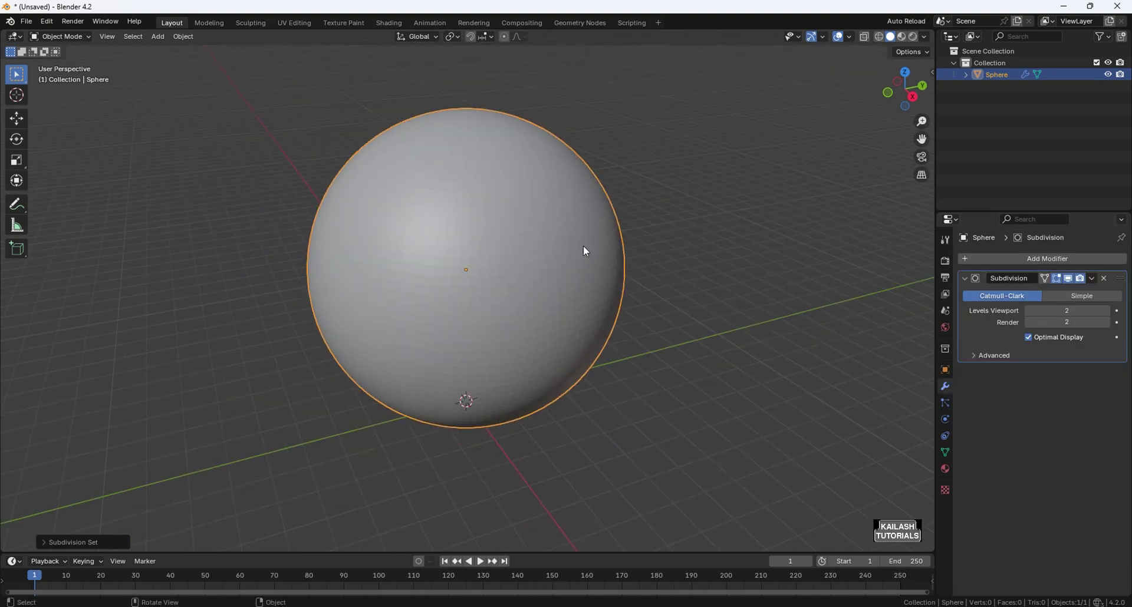
pyautogui.rightClick(544, 235)
pyautogui.click(544, 234)
pyautogui.scroll(-2, 625, 240)
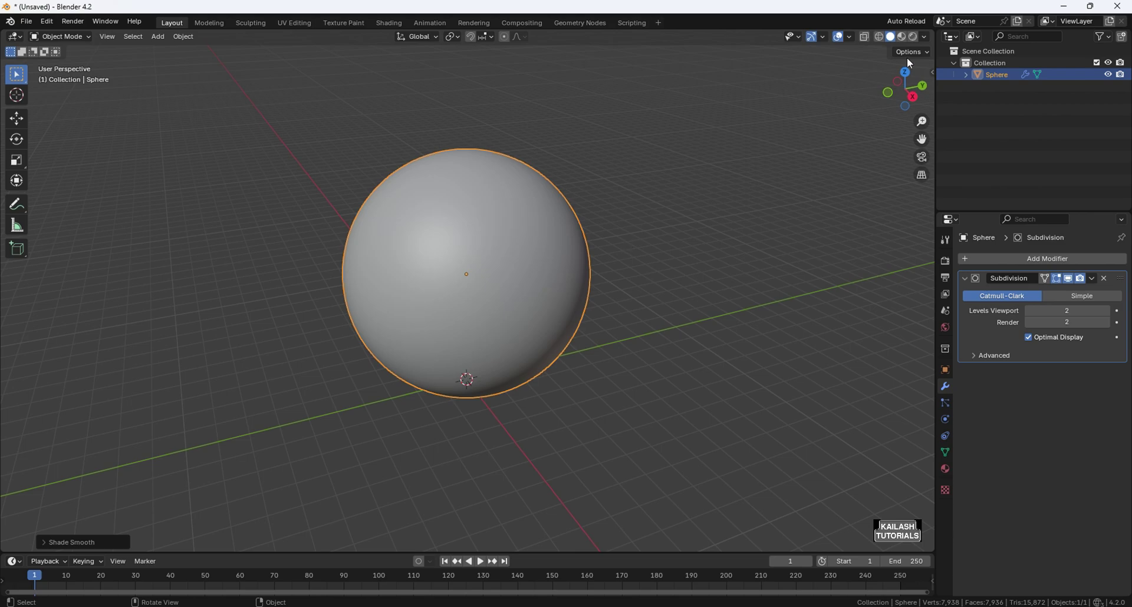
# - Show the viewport in rendered shading and light the world with the brown_photostudio_04 image as an Environment Texture
pyautogui.click(915, 37)
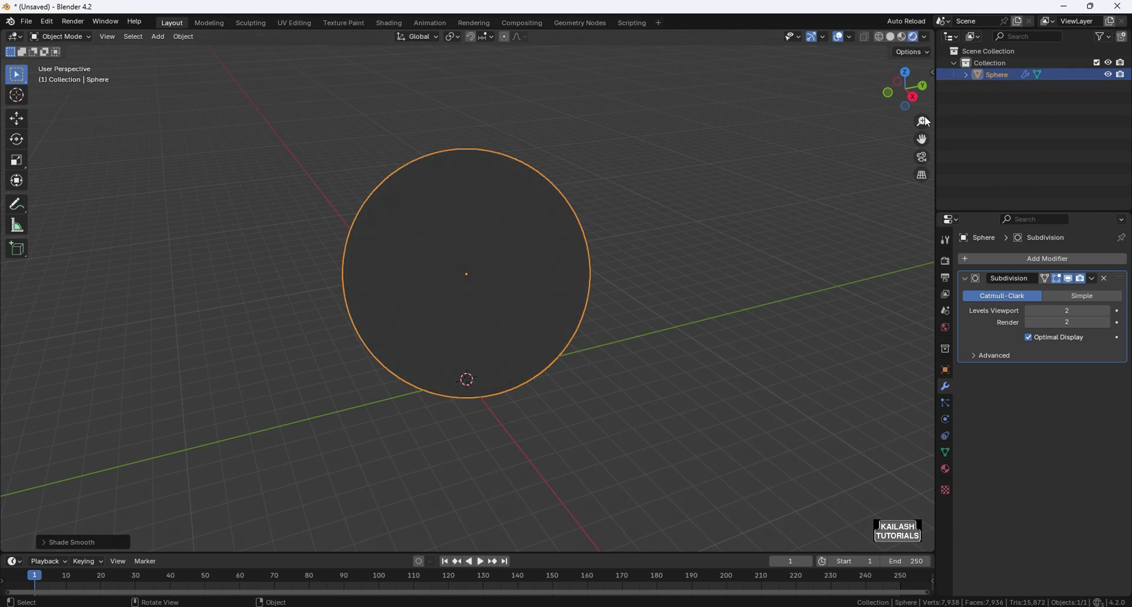
pyautogui.click(945, 328)
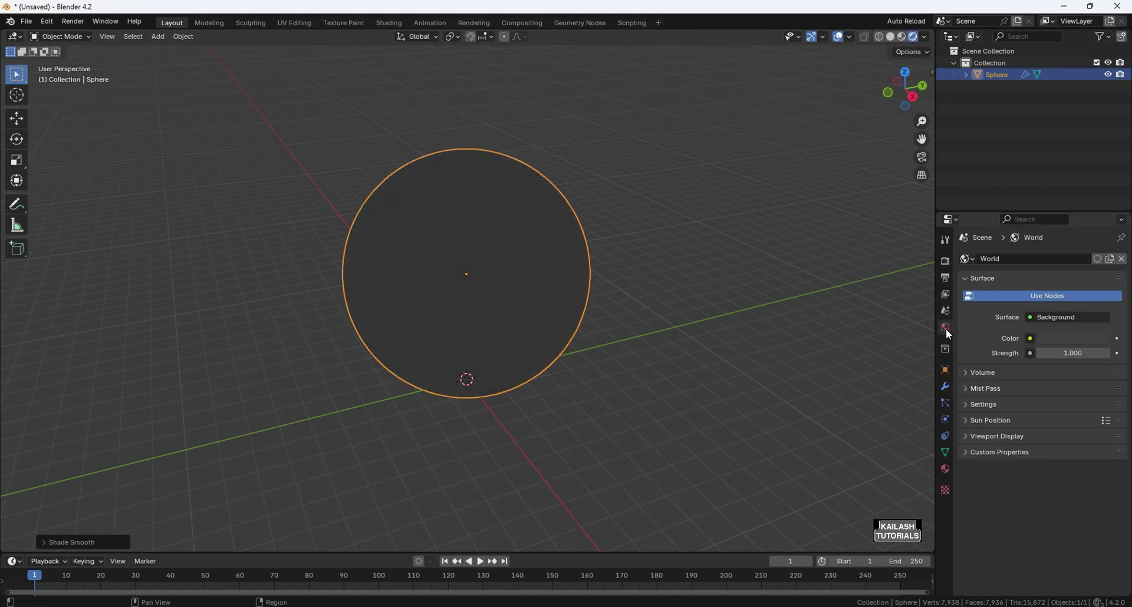
pyautogui.click(1030, 338)
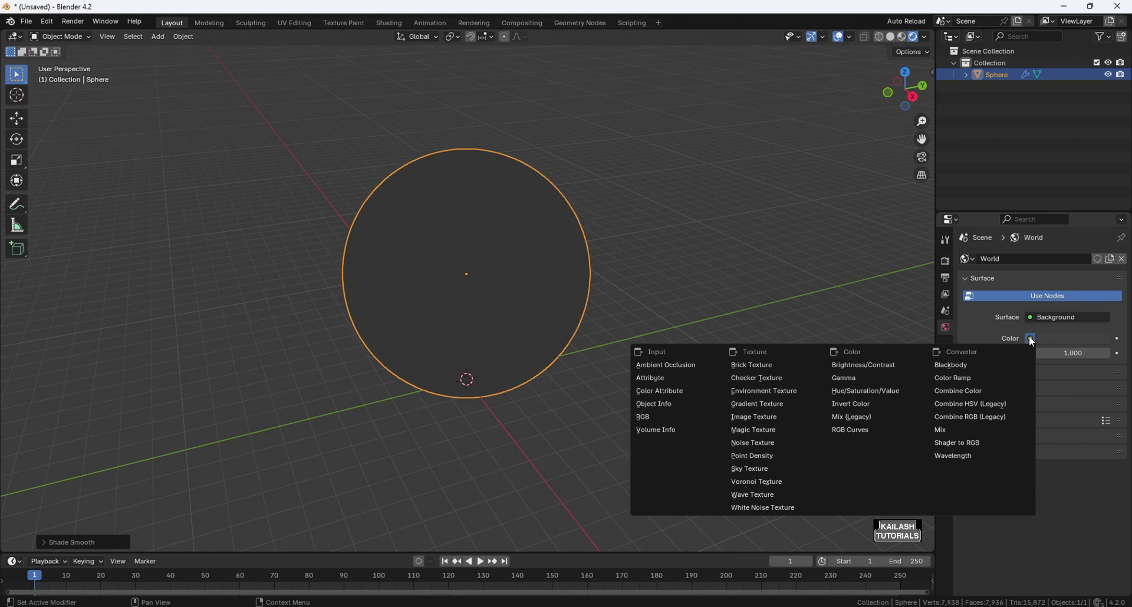
pyautogui.click(739, 393)
pyautogui.click(1066, 357)
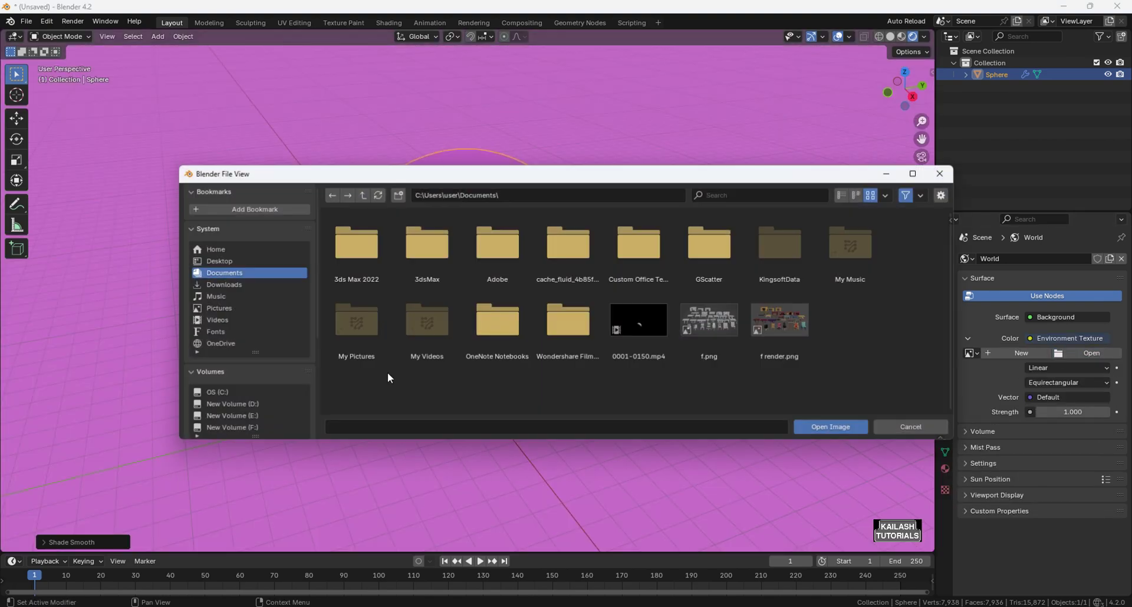
pyautogui.click(236, 427)
pyautogui.click(429, 255)
pyautogui.doubleClick(430, 256)
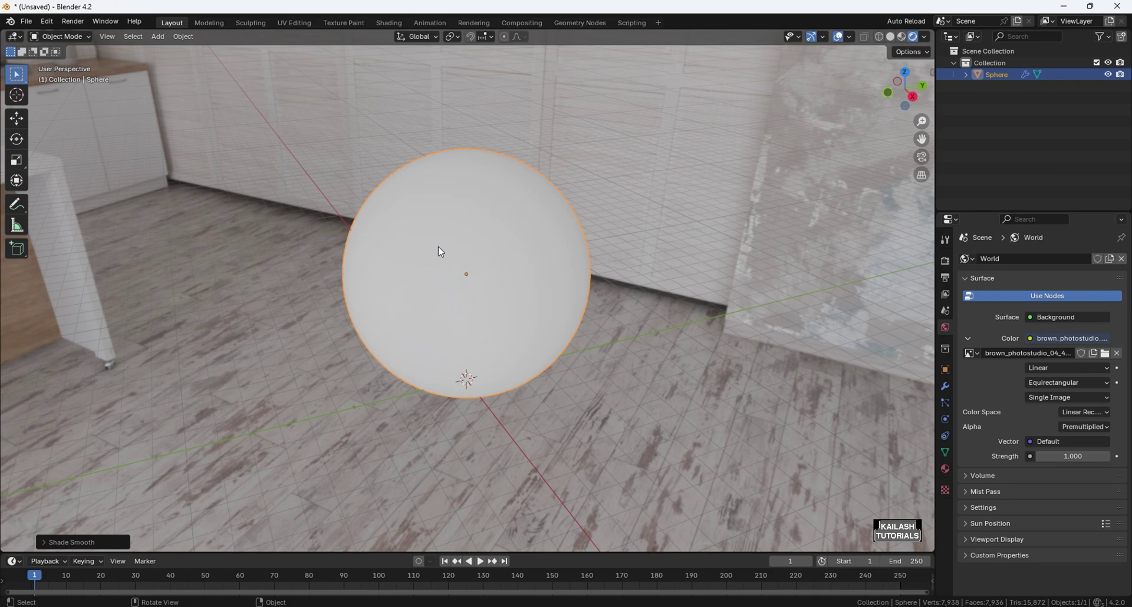
# - Make the render film transparent to hide the environment image behind the sphere
pyautogui.moveTo(439, 252); pyautogui.dragTo(727, 260, button='middle')
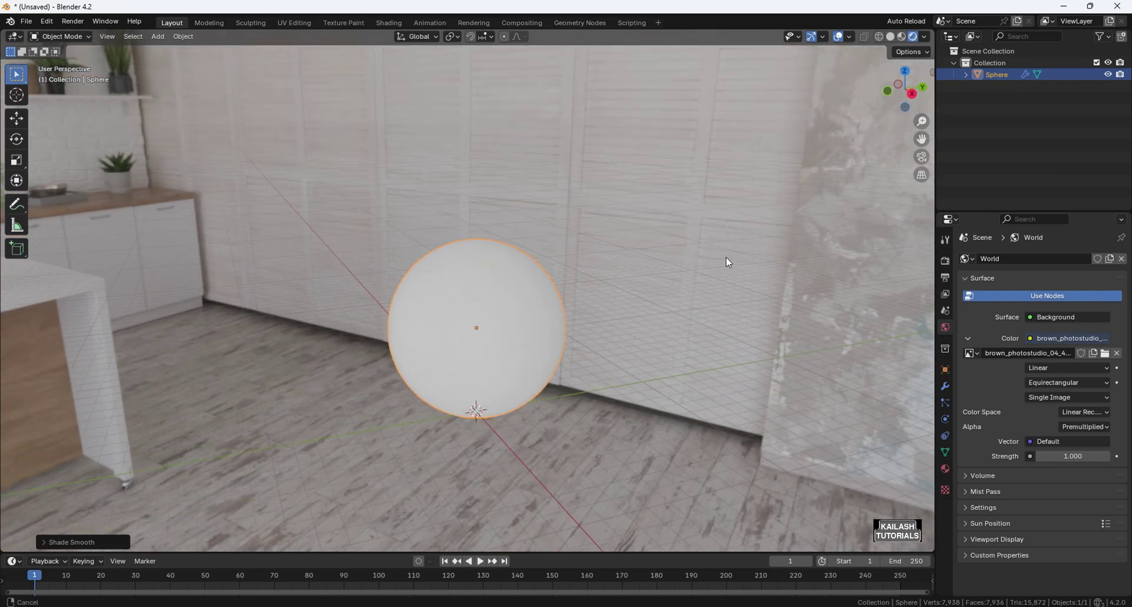
pyautogui.click(945, 261)
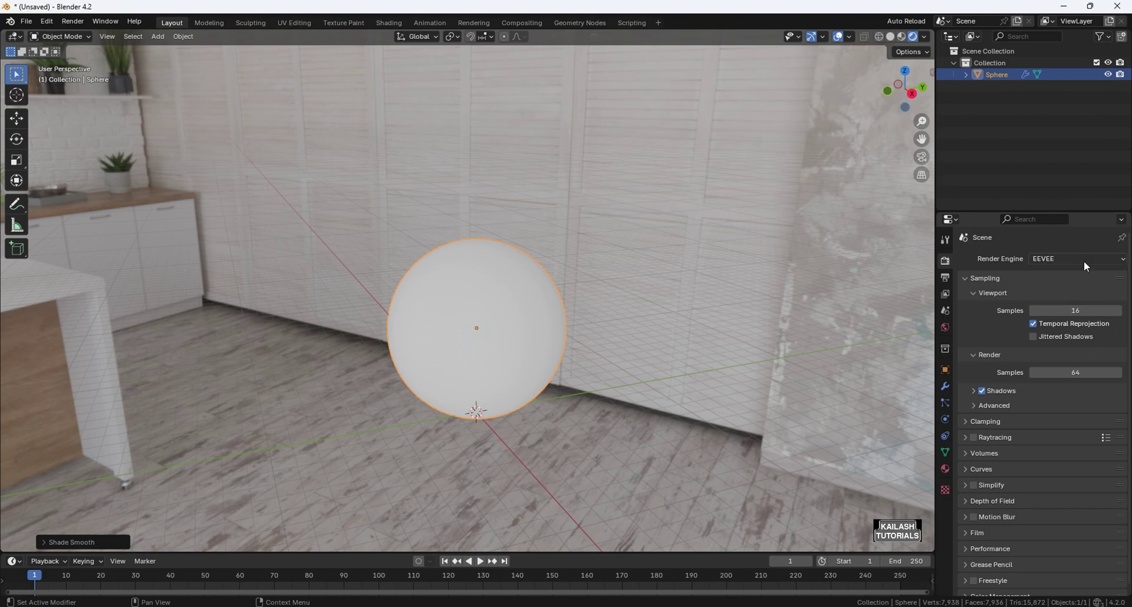
pyautogui.scroll(-1, 1115, 286)
pyautogui.click(985, 526)
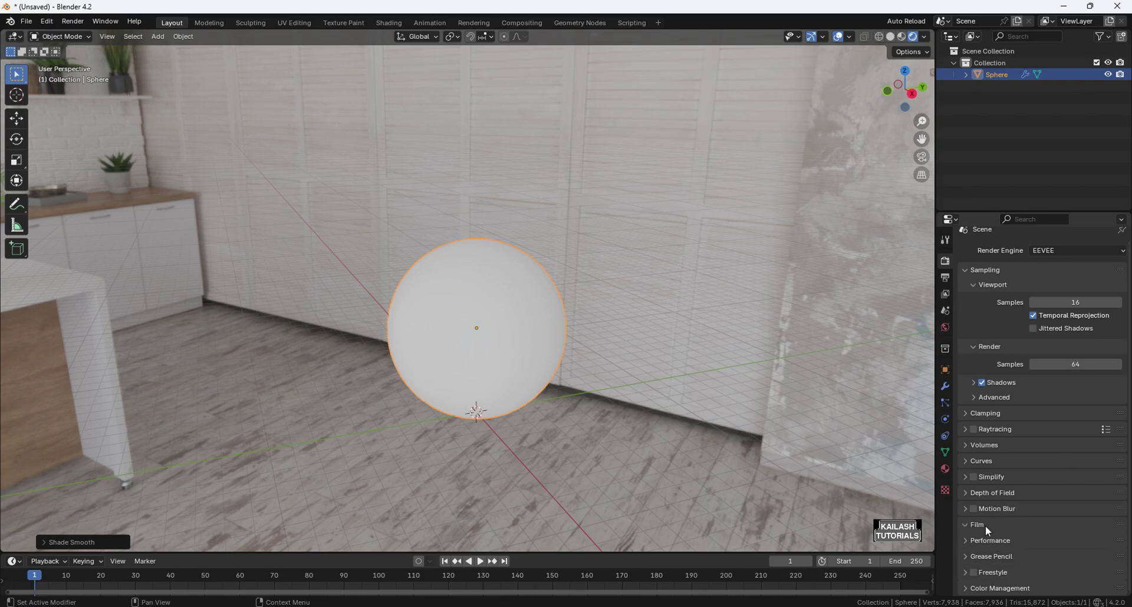
pyautogui.scroll(-3, 985, 525)
pyautogui.click(1029, 506)
# - Set the colour management view transform to Filmic and the look to Very High Contrast
pyautogui.click(1015, 589)
pyautogui.scroll(-4, 1014, 440)
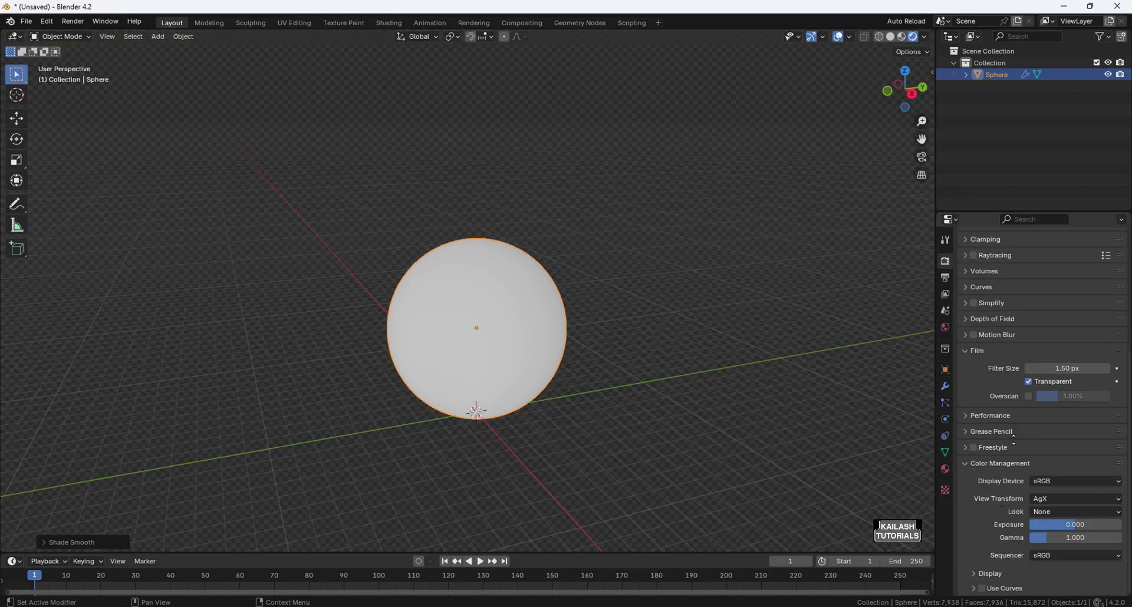
pyautogui.click(1043, 499)
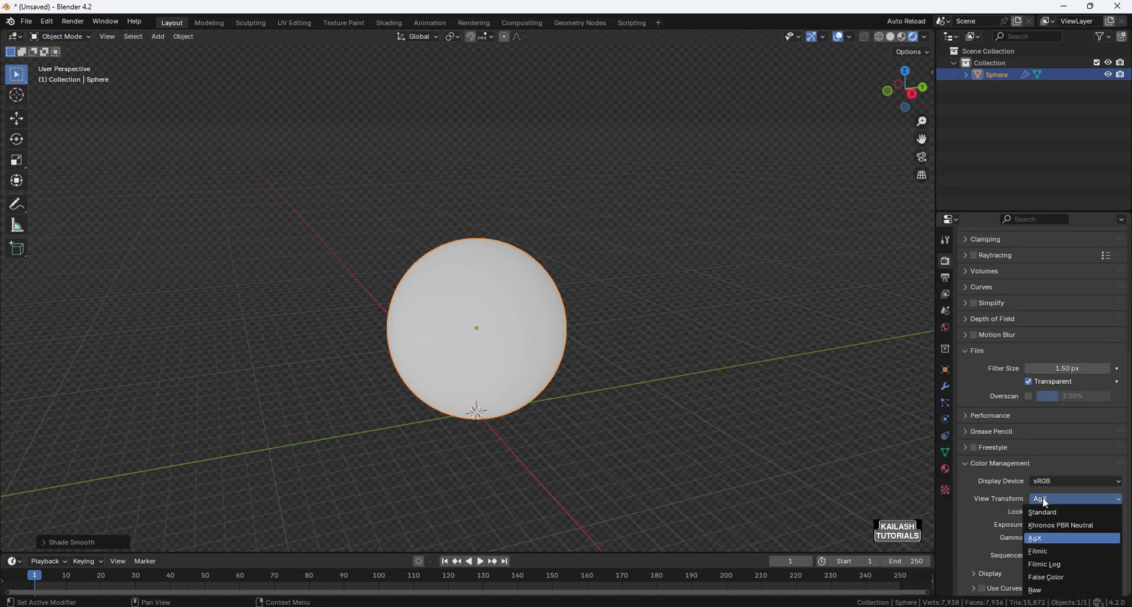
pyautogui.click(1042, 554)
pyautogui.click(1040, 511)
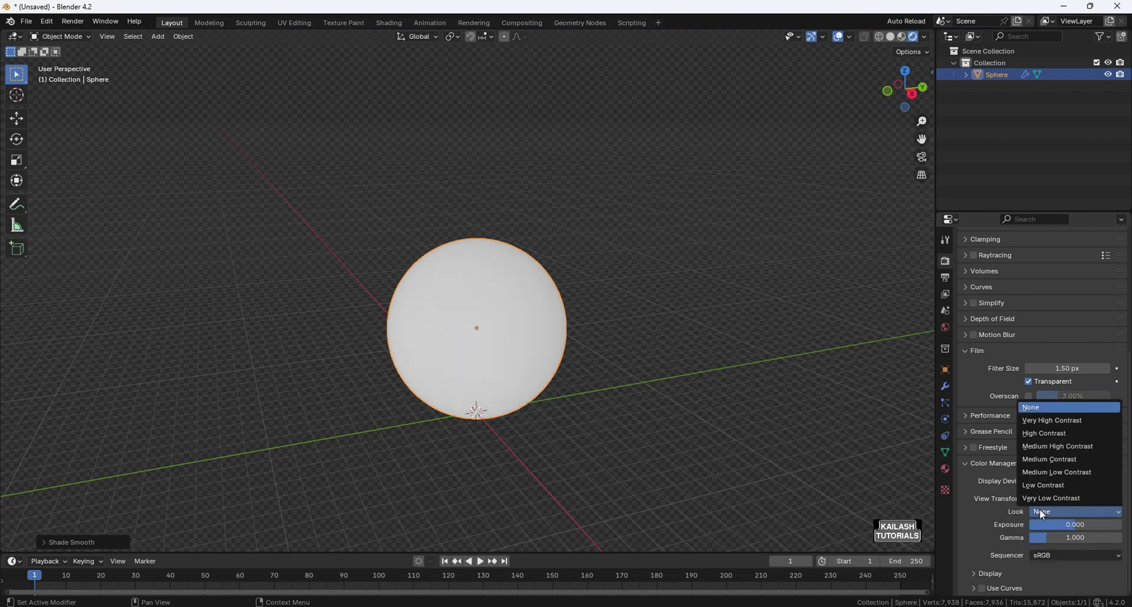
pyautogui.click(1040, 421)
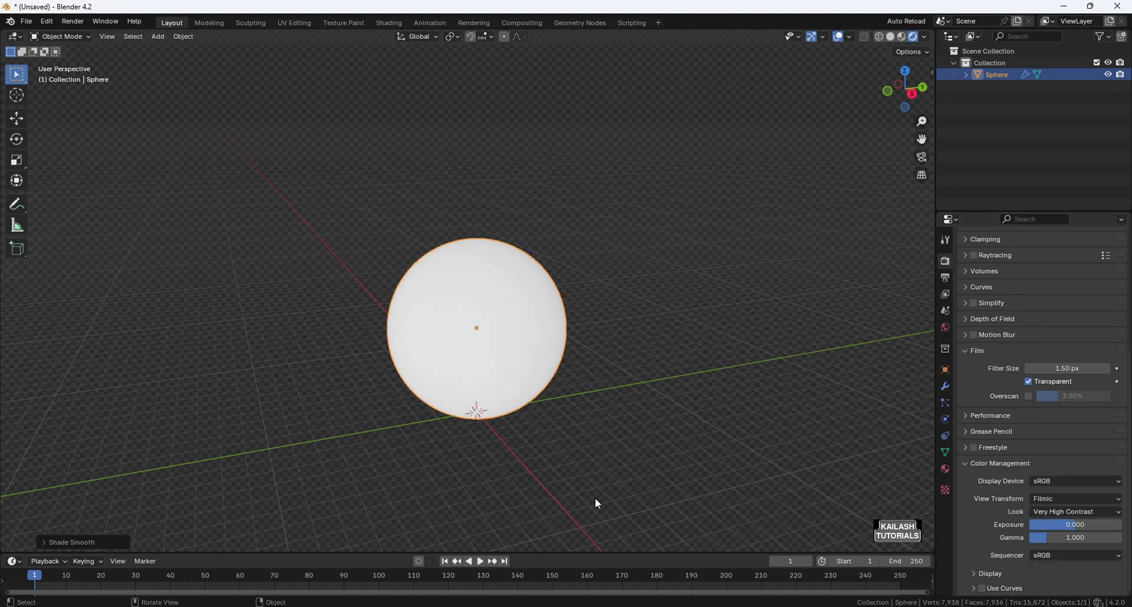
# - Join the timeline area into the 3D viewport so that the viewport fills its space
pyautogui.rightClick(599, 554)
pyautogui.click(598, 580)
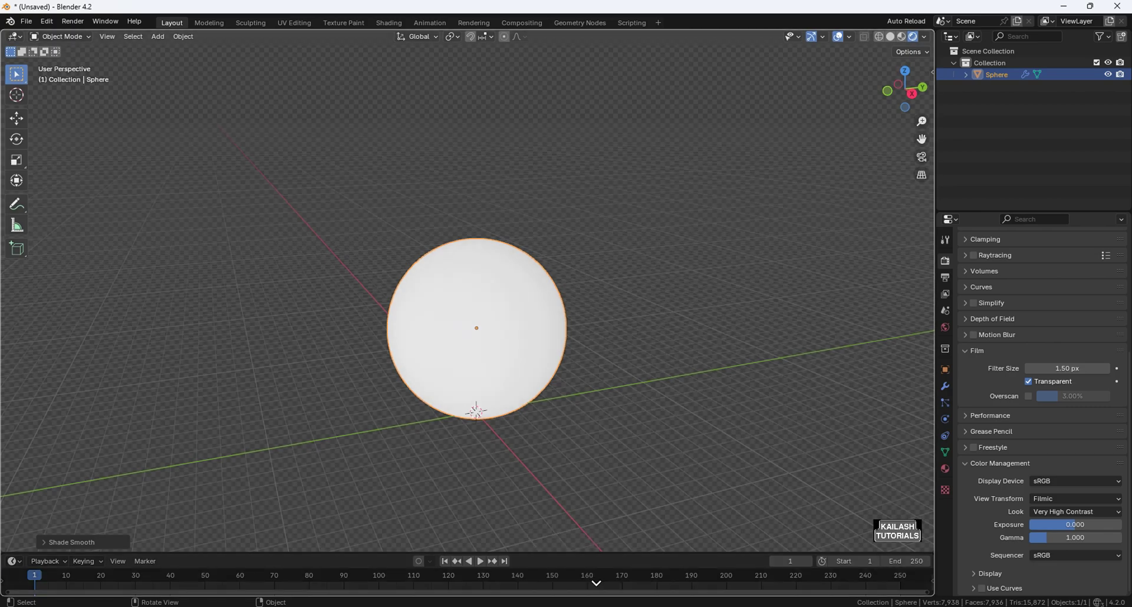
pyautogui.click(596, 583)
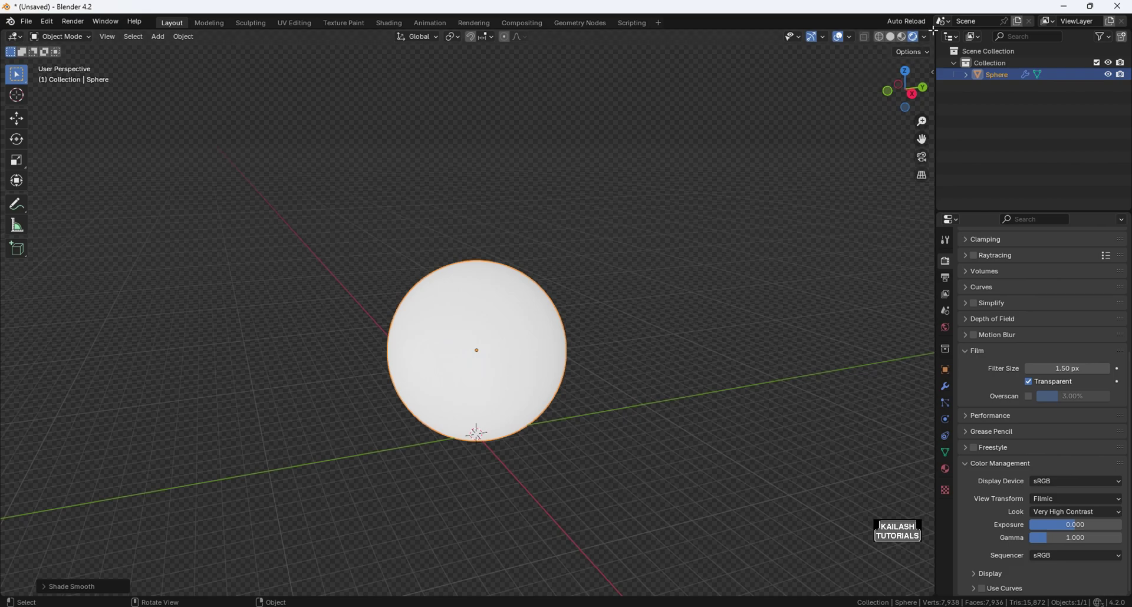
# - Split the 3D viewport vertically, make the new area a Shader Editor and widen it slightly
pyautogui.moveTo(933, 30); pyautogui.dragTo(439, 118)
pyautogui.scroll(4, 228, 366)
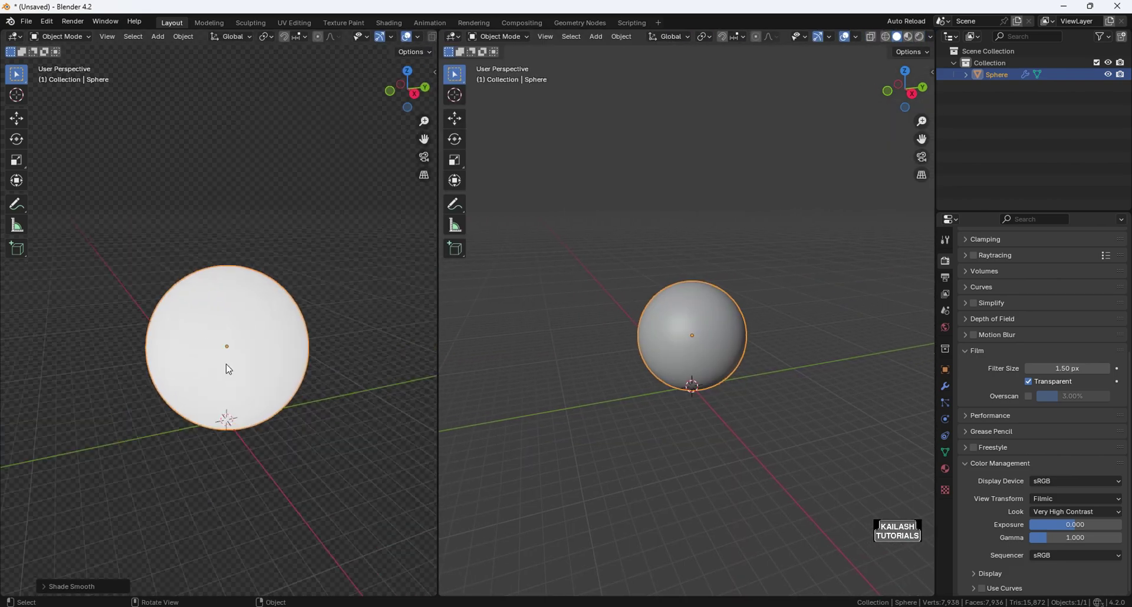
pyautogui.click(453, 37)
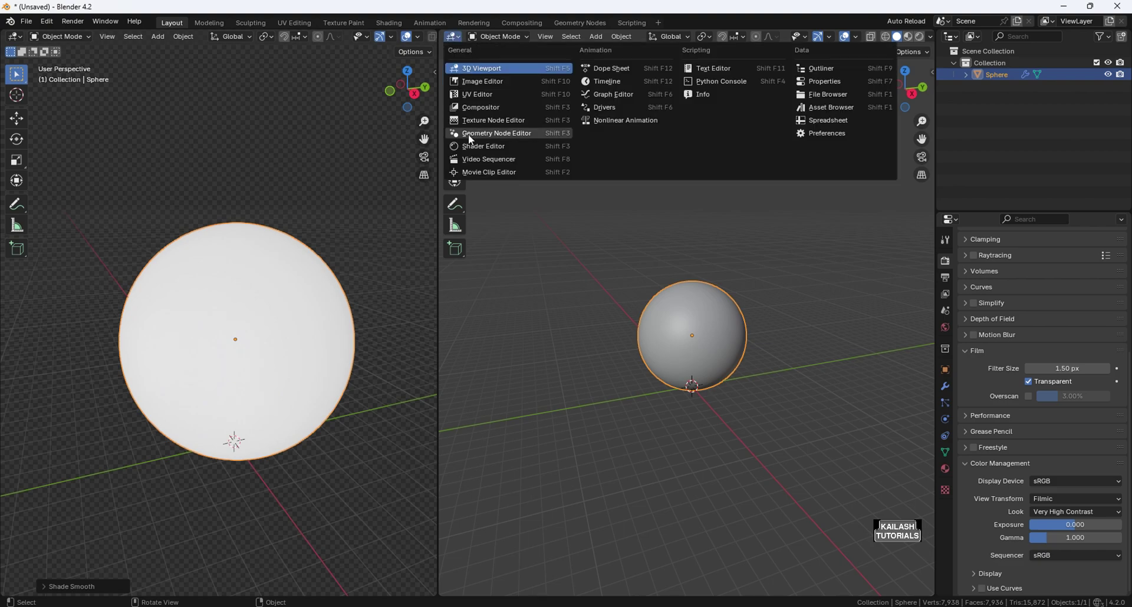
pyautogui.click(469, 146)
pyautogui.moveTo(437, 190); pyautogui.dragTo(403, 195)
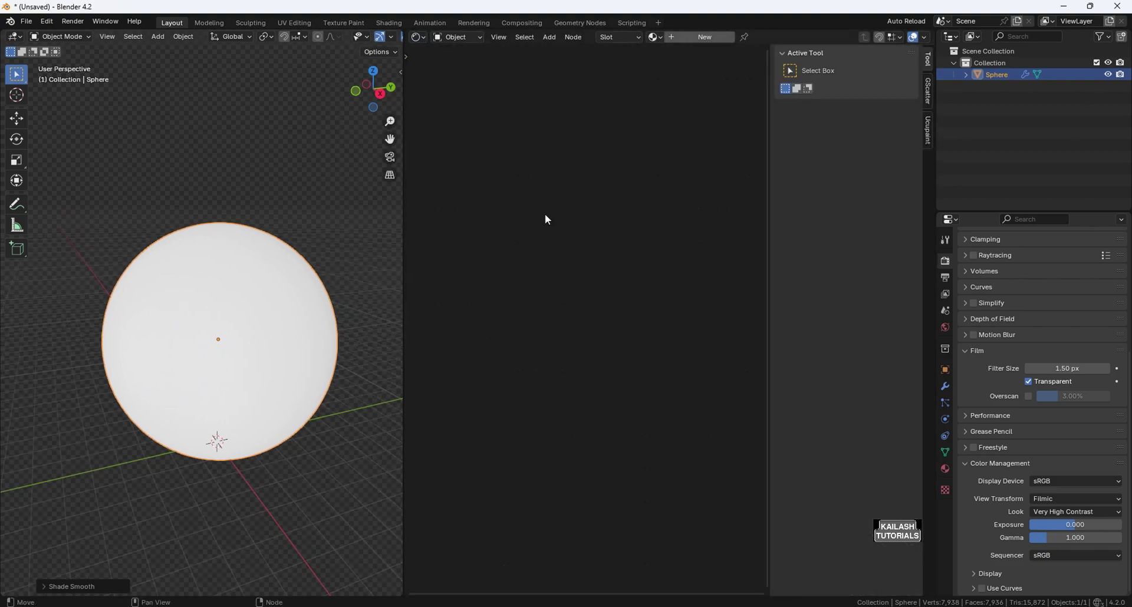
# - Hide the Shader Editor's sidebar and create a new material named Wood on the sphere
pyautogui.press('n')
pyautogui.click(709, 38)
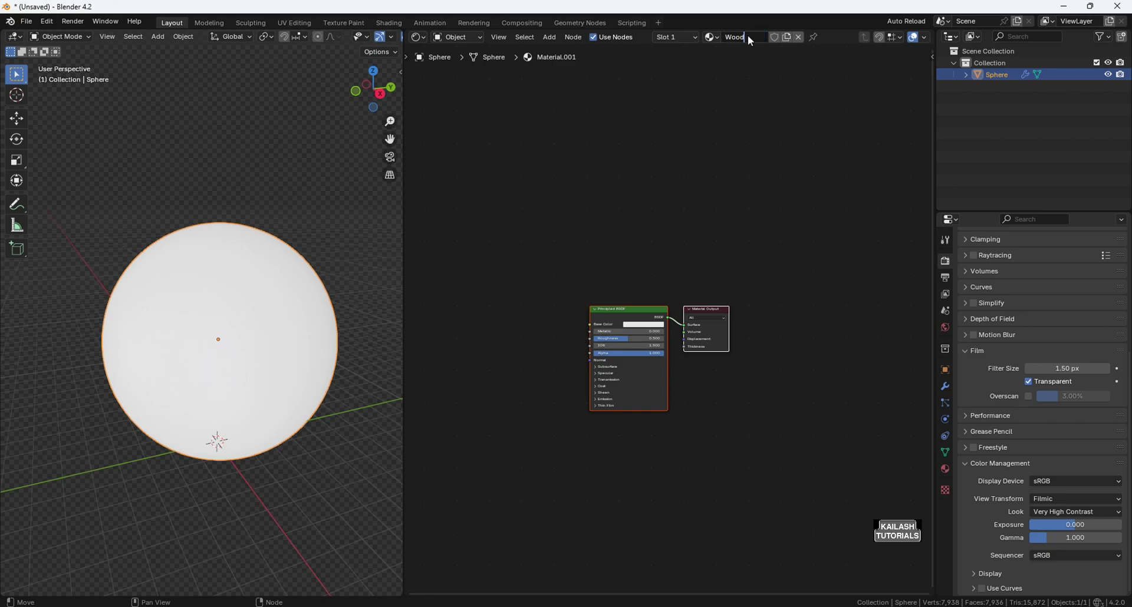
pyautogui.press('Return')
# - Add a Noise Texture node in the empty space of the Wood material's node graph
pyautogui.moveTo(536, 343); pyautogui.dragTo(926, 344, button='middle')
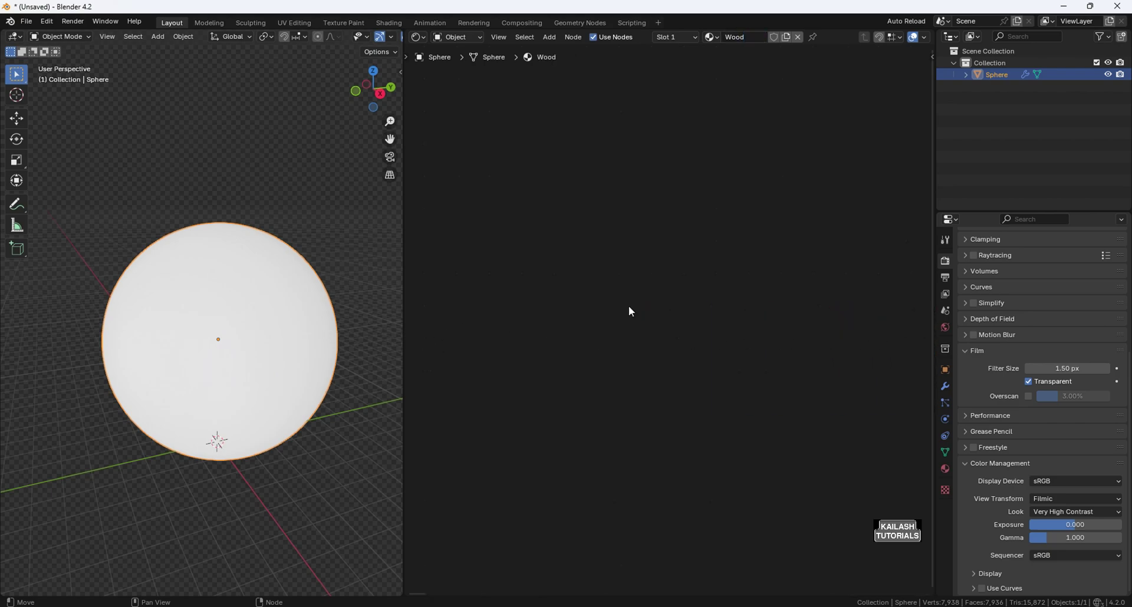
pyautogui.hotkey('shift', 'a')
pyautogui.write('n')
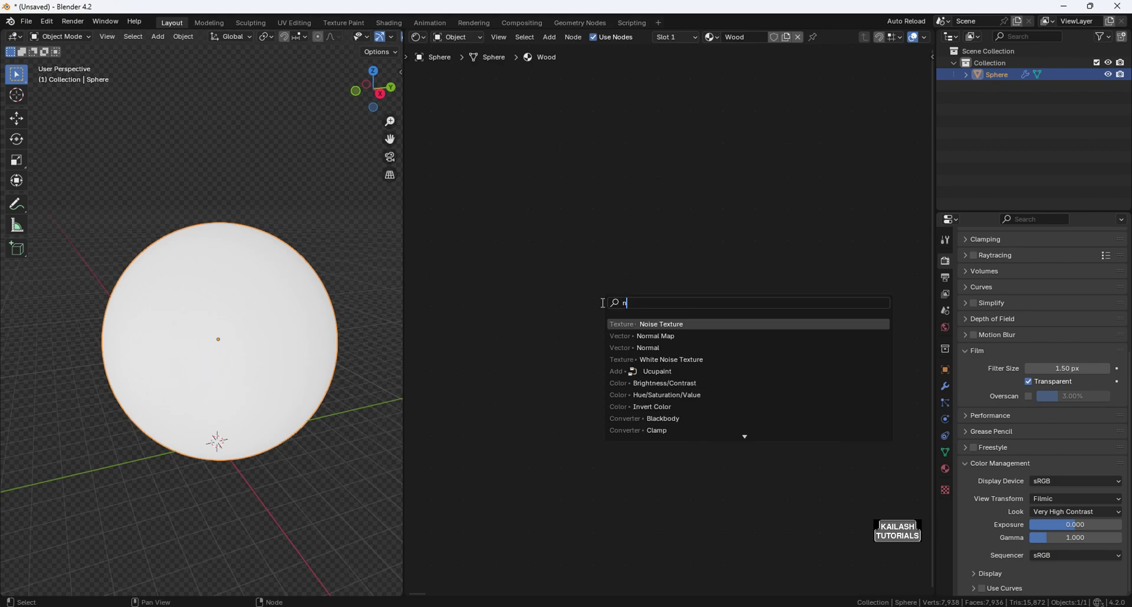
pyautogui.press('Return')
pyautogui.click(601, 303)
pyautogui.scroll(4, 652, 398)
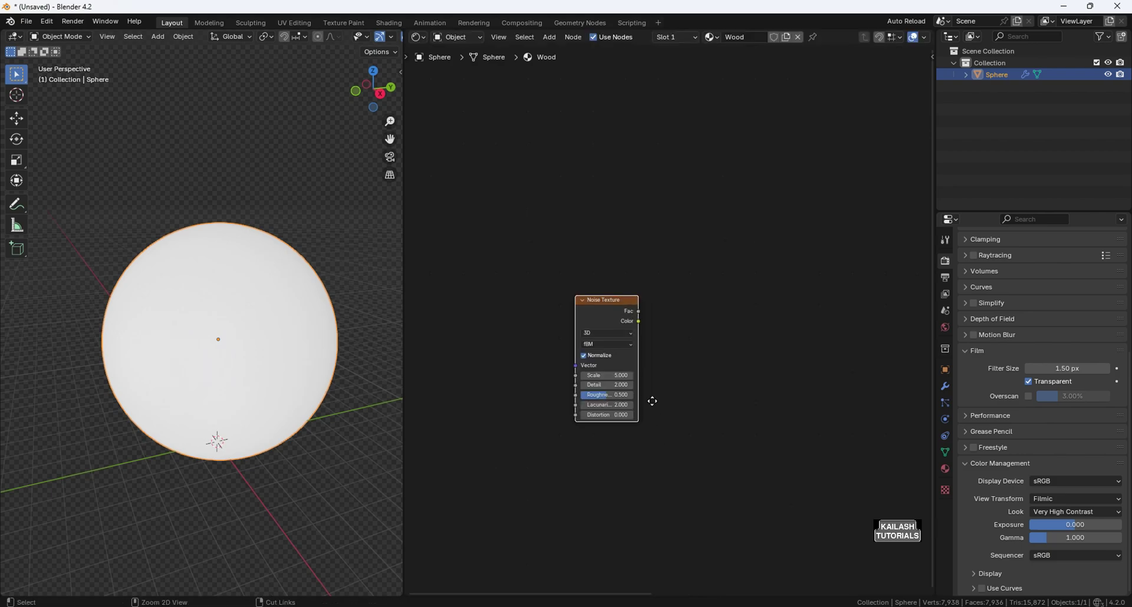
pyautogui.moveTo(650, 339); pyautogui.dragTo(892, 272)
# - Add Texture Coordinate and Mapping nodes to the Noise Texture and feed the Mapping node from the Object output
pyautogui.hotkey('ctrl', 't')
pyautogui.moveTo(730, 333); pyautogui.dragTo(677, 302, button='middle')
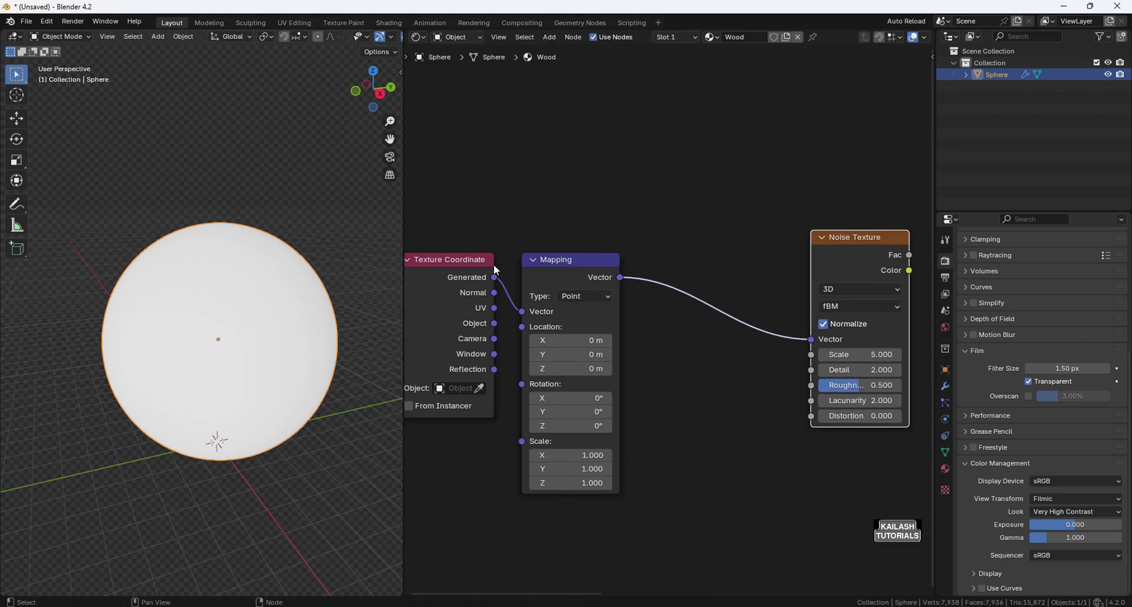
pyautogui.moveTo(494, 324); pyautogui.dragTo(517, 311)
pyautogui.moveTo(699, 329); pyautogui.dragTo(667, 313, button='middle')
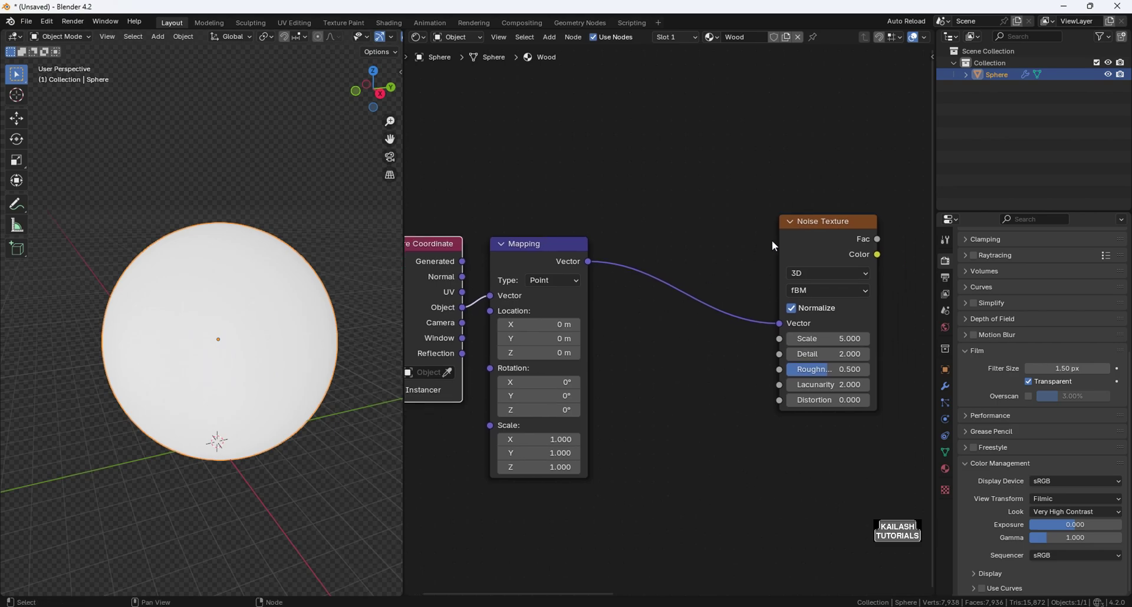
# - Preview the Noise Texture on the sphere and set its Scale to 1 and Detail to 15
pyautogui.keyDown('ctrl'); pyautogui.keyDown('shift'); pyautogui.click(827, 243); pyautogui.keyUp('shift'); pyautogui.keyUp('ctrl')
pyautogui.keyDown('ctrl'); pyautogui.moveTo(313, 427); pyautogui.dragTo(295, 353, button='middle'); pyautogui.keyUp('ctrl')
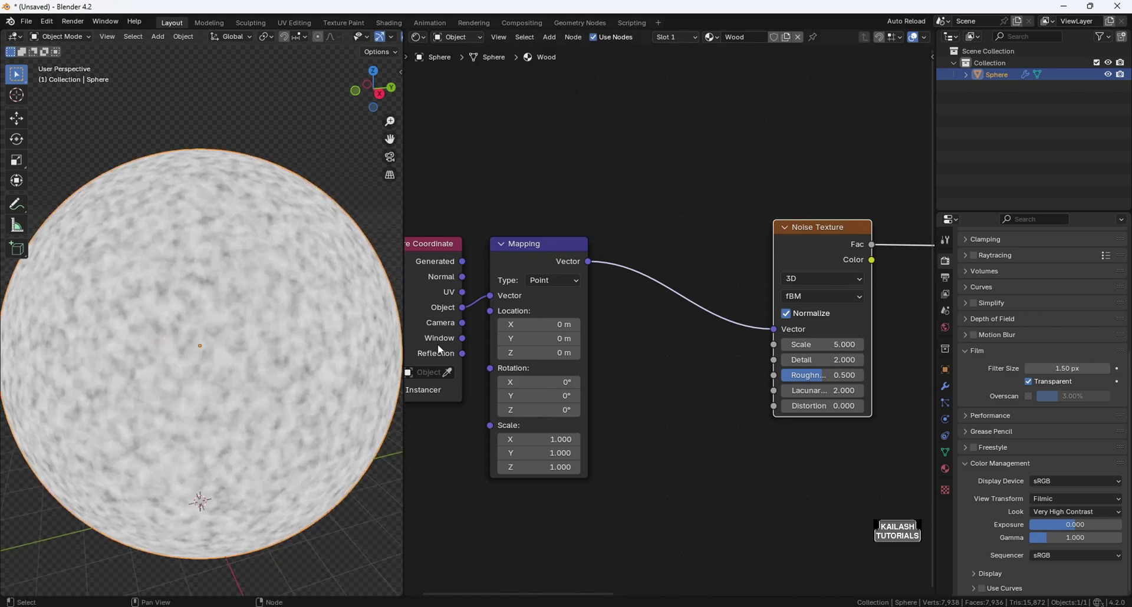
pyautogui.click(836, 347)
pyautogui.write('1')
pyautogui.press('Return')
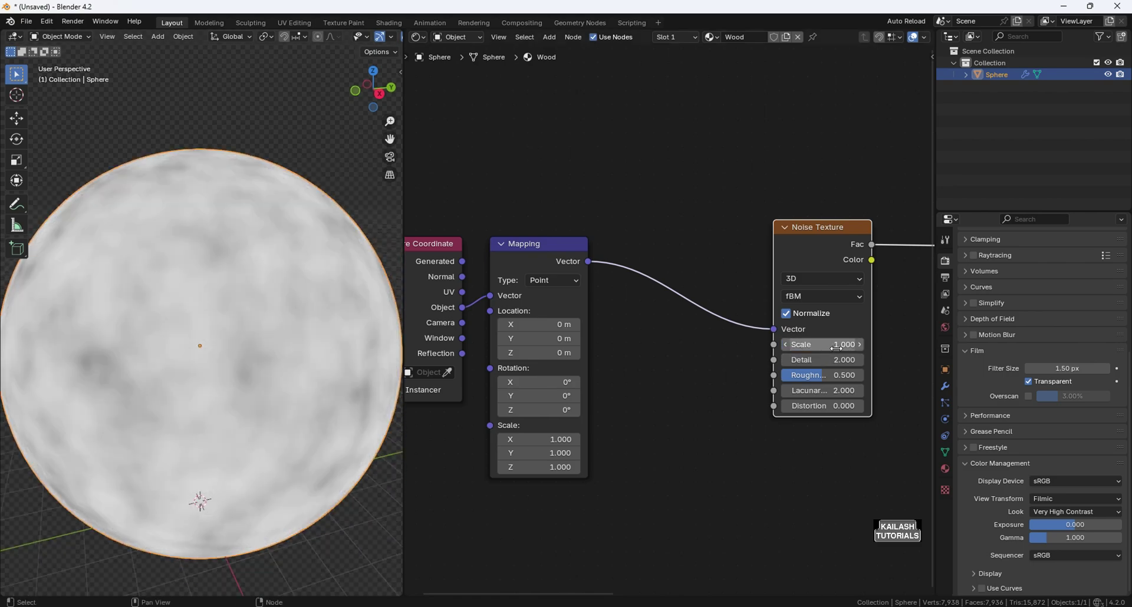
pyautogui.click(843, 359)
pyautogui.write('15')
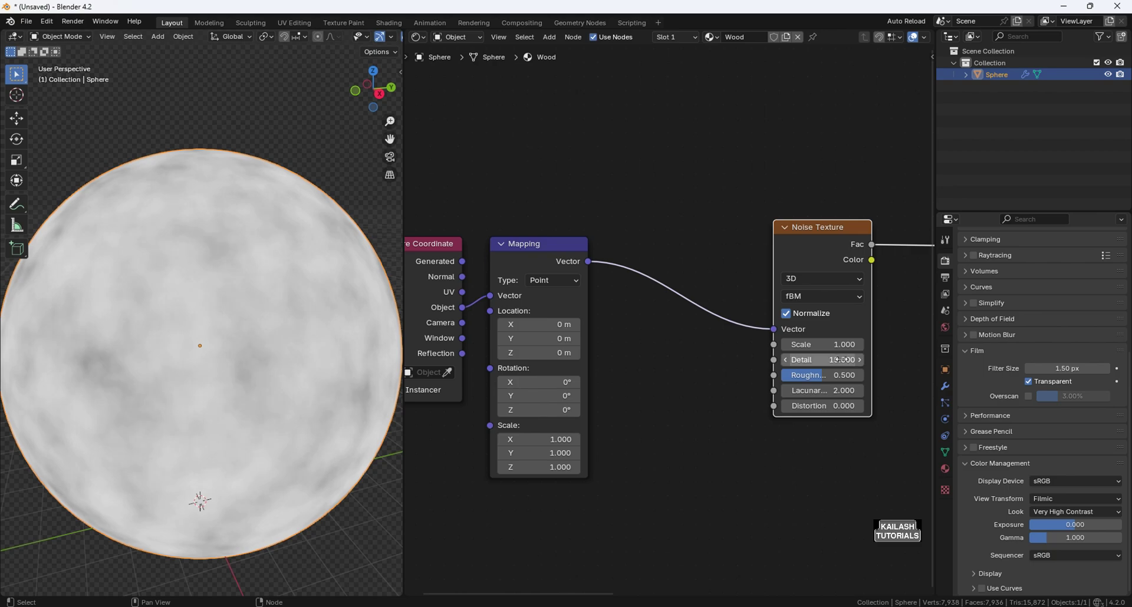
# - Set the Noise Texture's Roughness to 0.725 and turn off its Normalize option
pyautogui.press('Return')
pyautogui.click(843, 375)
pyautogui.write('.725')
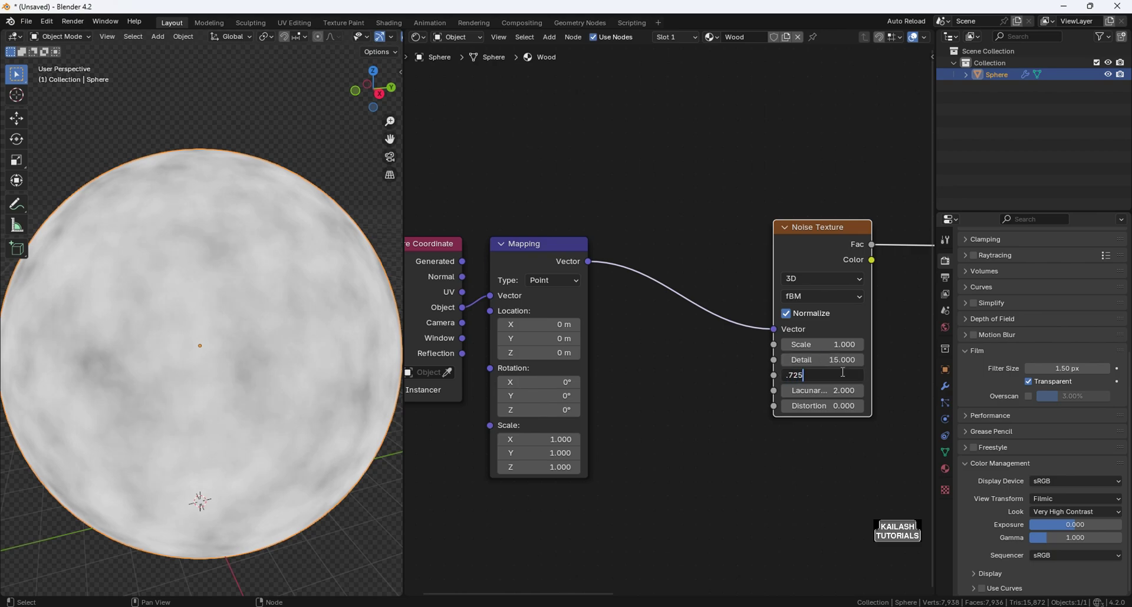
pyautogui.press('Return')
pyautogui.click(787, 313)
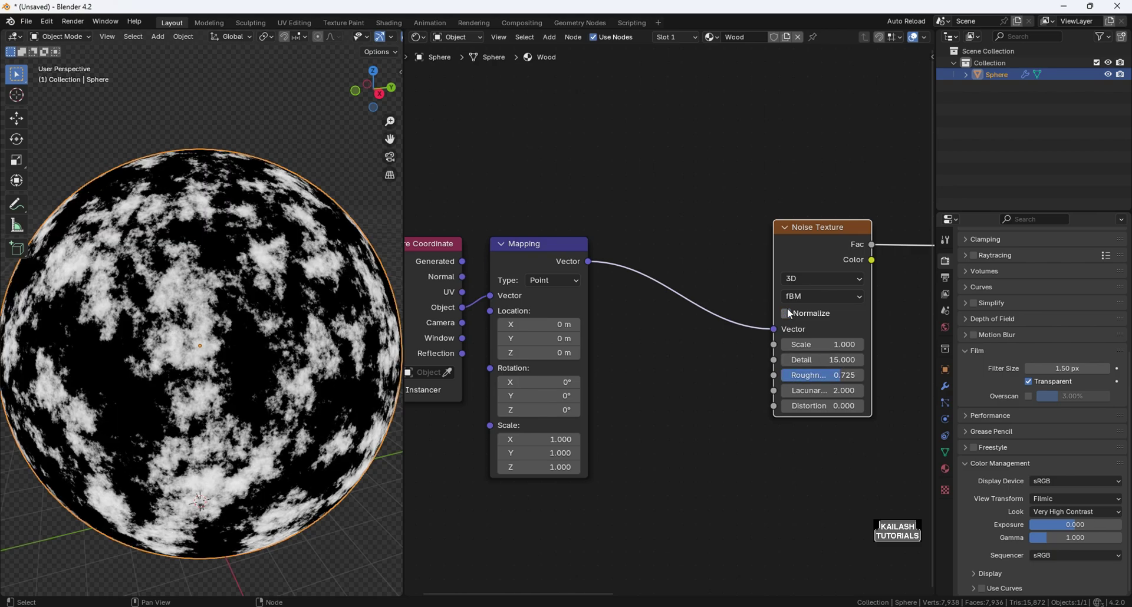
pyautogui.moveTo(227, 368); pyautogui.dragTo(218, 331, button='middle')
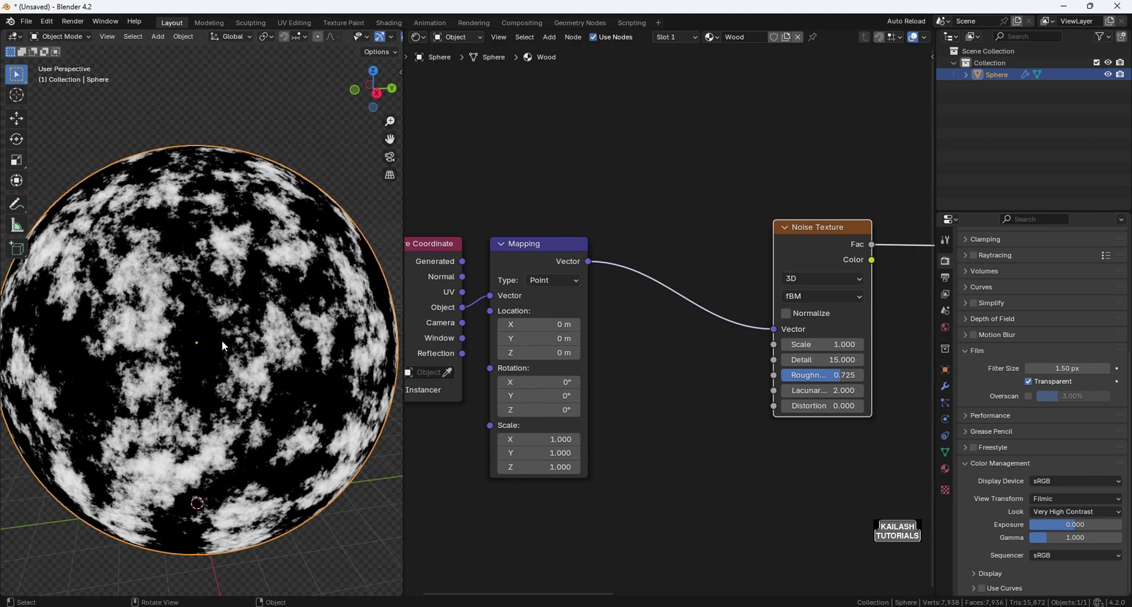
# - Duplicate the Mapping node and insert the copy into the link between the original Mapping node and the Noise Texture
pyautogui.click(532, 252)
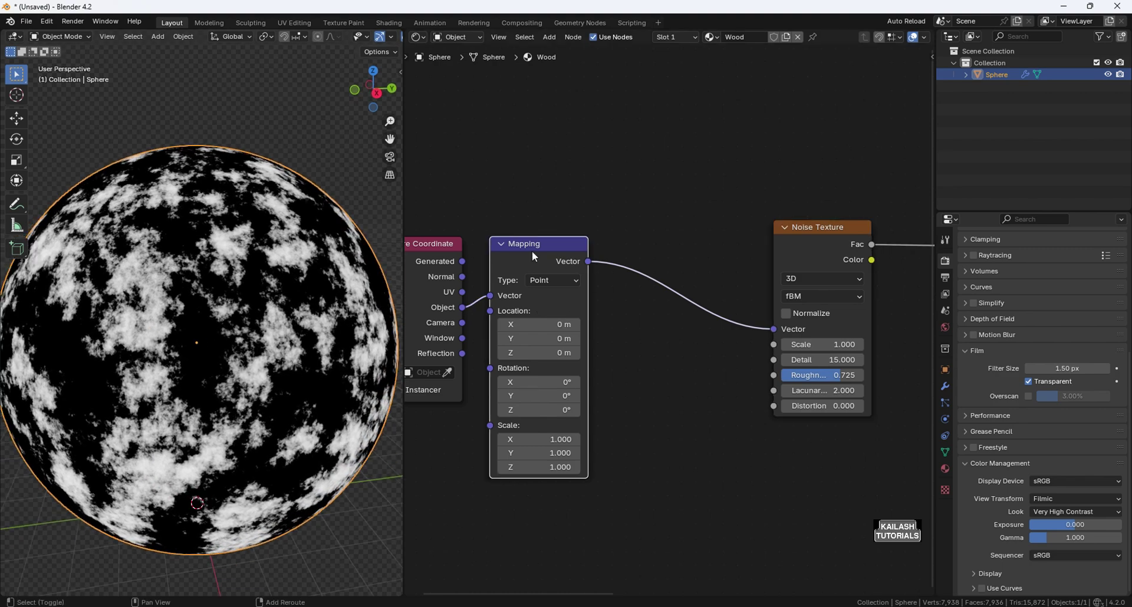
pyautogui.hotkey('shift', 'd')
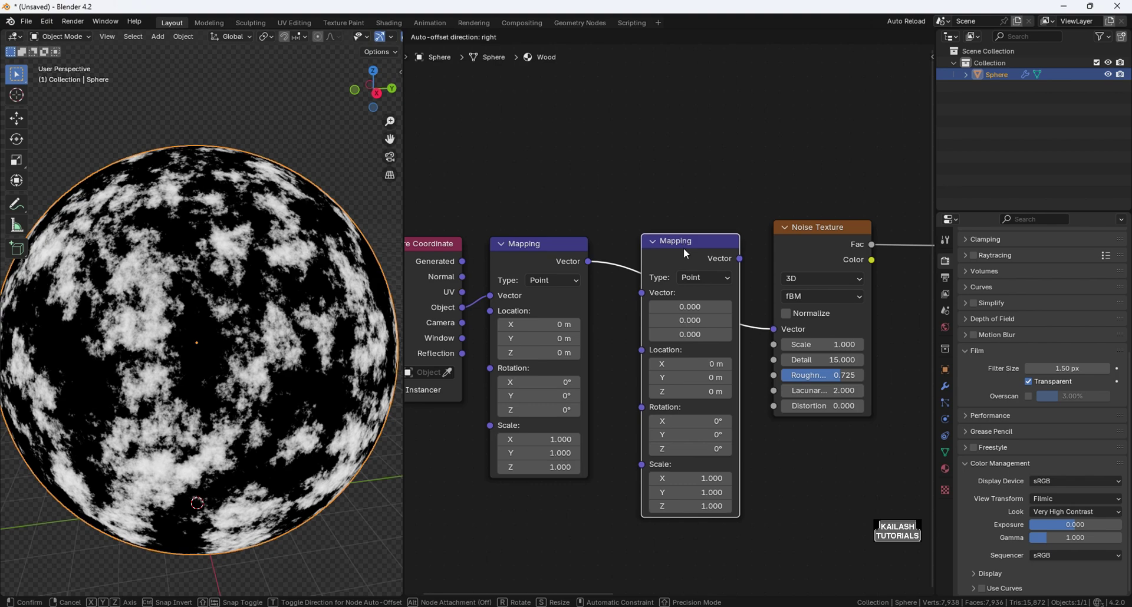
pyautogui.click(684, 248)
pyautogui.moveTo(774, 480); pyautogui.dragTo(755, 449, button='middle')
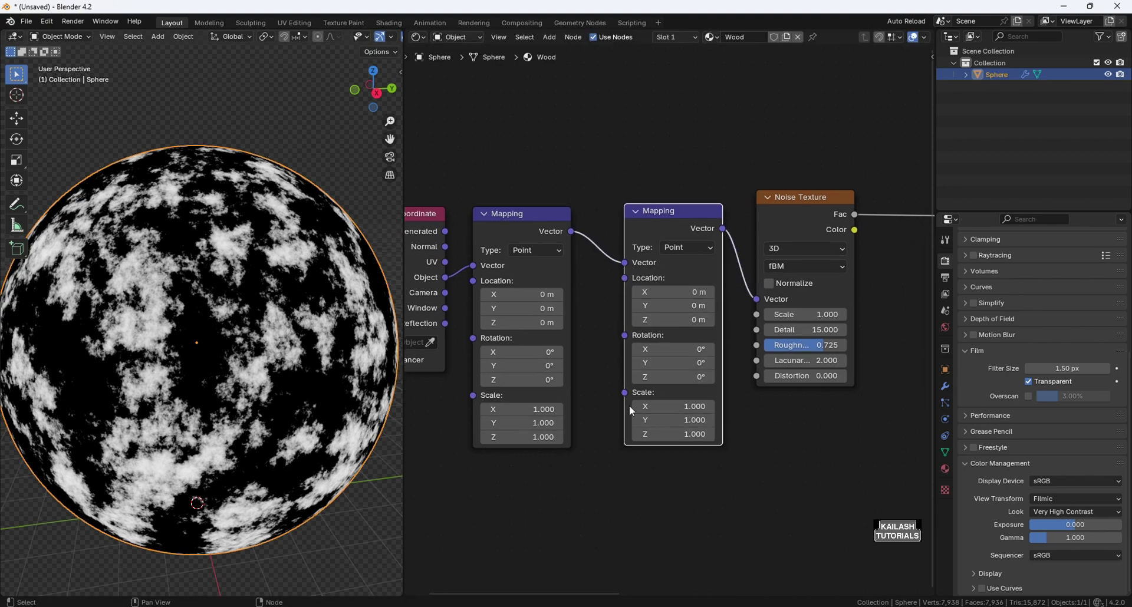
# - Set the second Mapping node's Scale to X 0.8, Y 5 and Z 0.2
pyautogui.click(671, 407)
pyautogui.write('.8')
pyautogui.press('Return')
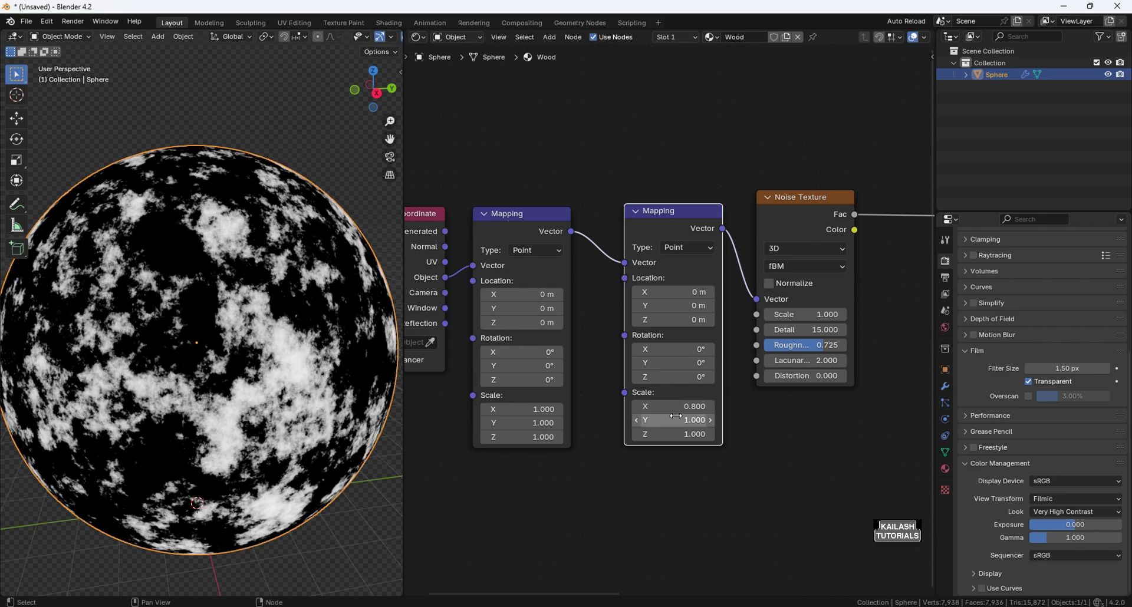
pyautogui.click(679, 421)
pyautogui.write('5')
pyautogui.press('Return')
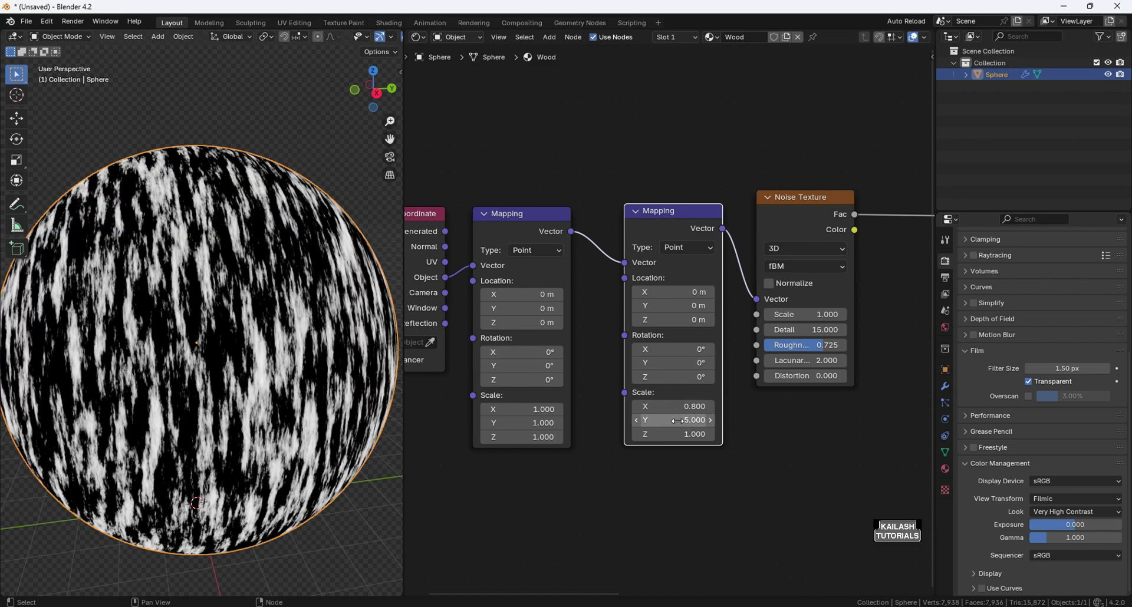
pyautogui.click(679, 435)
pyautogui.write('.2')
pyautogui.press('Return')
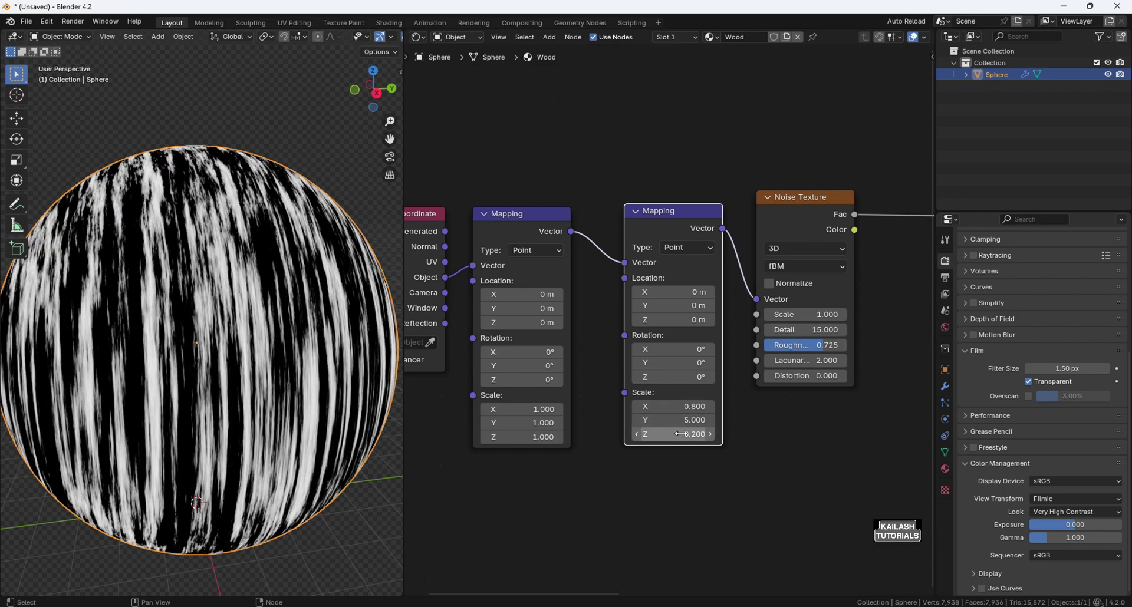
pyautogui.moveTo(677, 435); pyautogui.dragTo(625, 395, button='middle')
pyautogui.moveTo(308, 328)
pyautogui.mouseDown(button='middle')
pyautogui.moveTo(292, 327)
pyautogui.moveTo(303, 319)
pyautogui.mouseUp(button='middle')
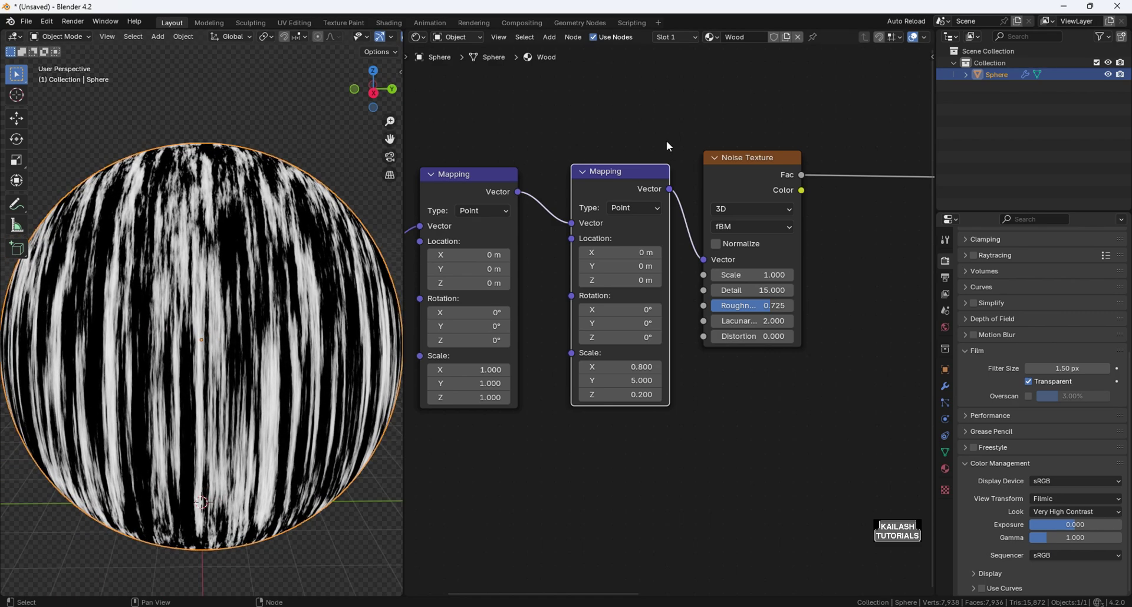
# - Duplicate the second Mapping and Noise Texture pair below, fed from the first Mapping node, and preview the copied noise
pyautogui.moveTo(776, 94); pyautogui.dragTo(655, 421)
pyautogui.hotkey('shift', 'd')
pyautogui.click(696, 490)
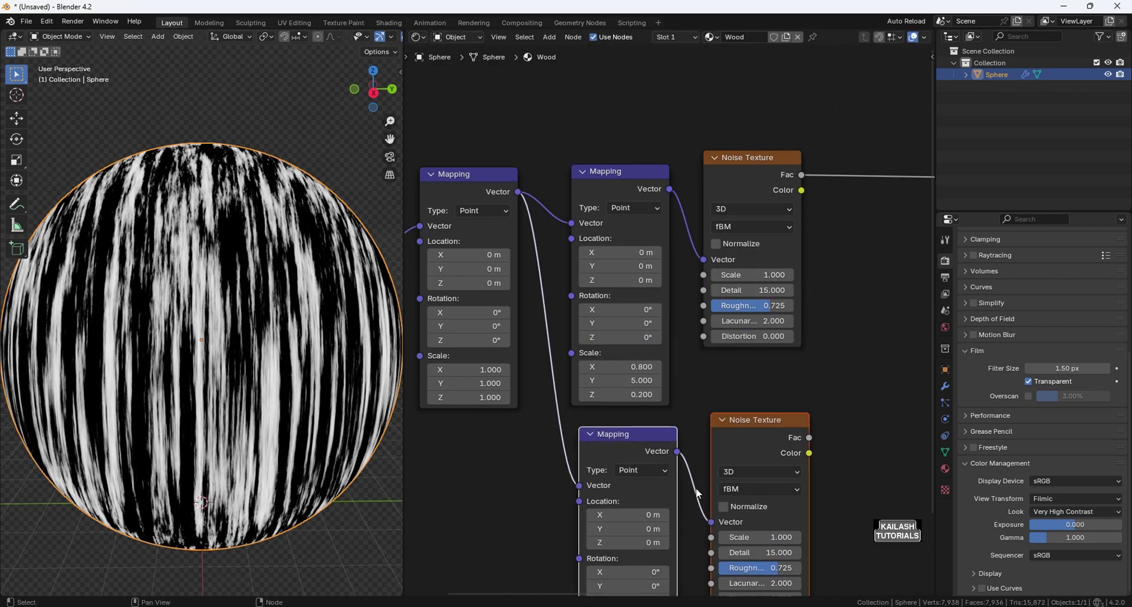
pyautogui.moveTo(733, 393); pyautogui.dragTo(733, 291, button='middle')
pyautogui.keyDown('ctrl'); pyautogui.keyDown('shift'); pyautogui.click(775, 412); pyautogui.keyUp('shift'); pyautogui.keyUp('ctrl')
# - Set the duplicated Noise Texture's Scale to 2
pyautogui.click(774, 435)
pyautogui.write('2')
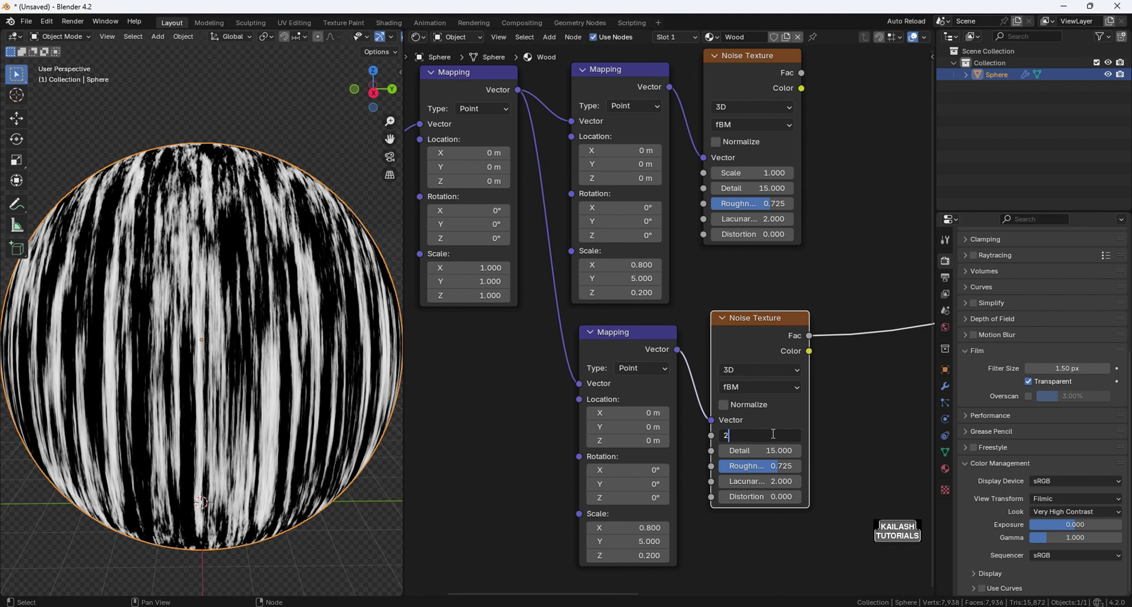
pyautogui.press('Return')
# - Set the Y Scale to 3 and the Z Scale to 0.3 on the lower Mapping node
pyautogui.moveTo(710, 516); pyautogui.dragTo(738, 474, button='middle')
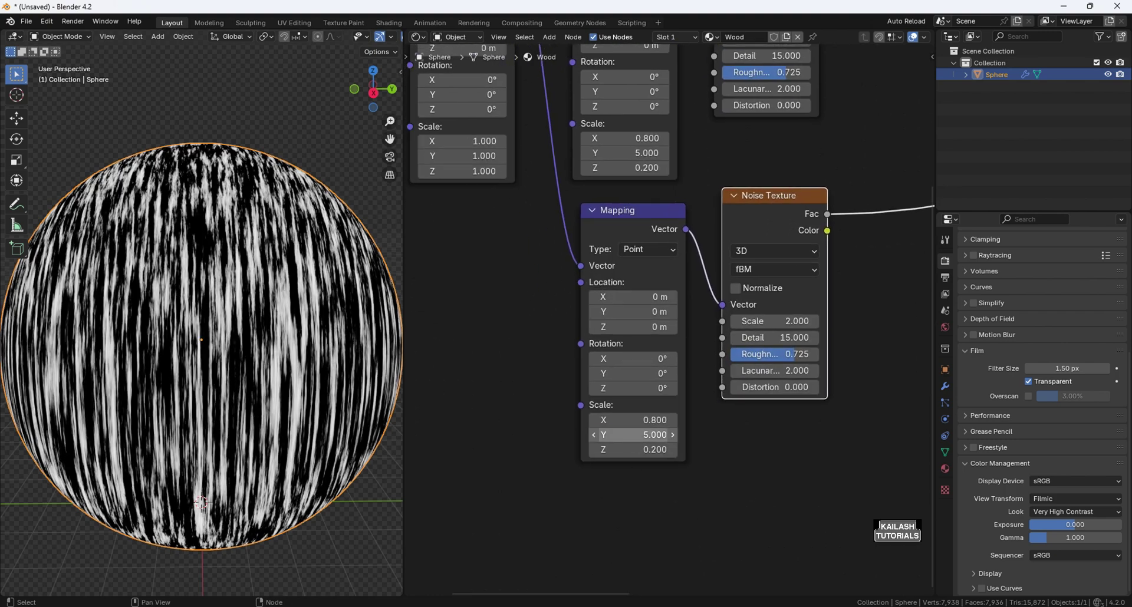
pyautogui.click(635, 435)
pyautogui.write('3')
pyautogui.press('Return')
pyautogui.click(639, 450)
pyautogui.press('BackSpace')
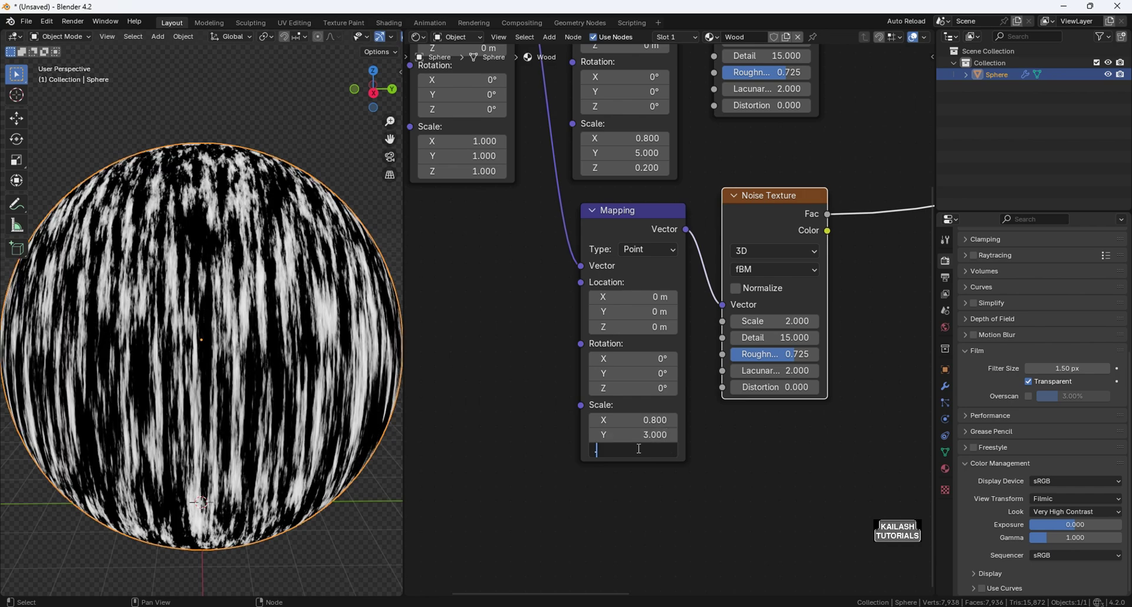
pyautogui.write('0.3')
pyautogui.press('Return')
pyautogui.moveTo(762, 223); pyautogui.dragTo(666, 274, button='middle')
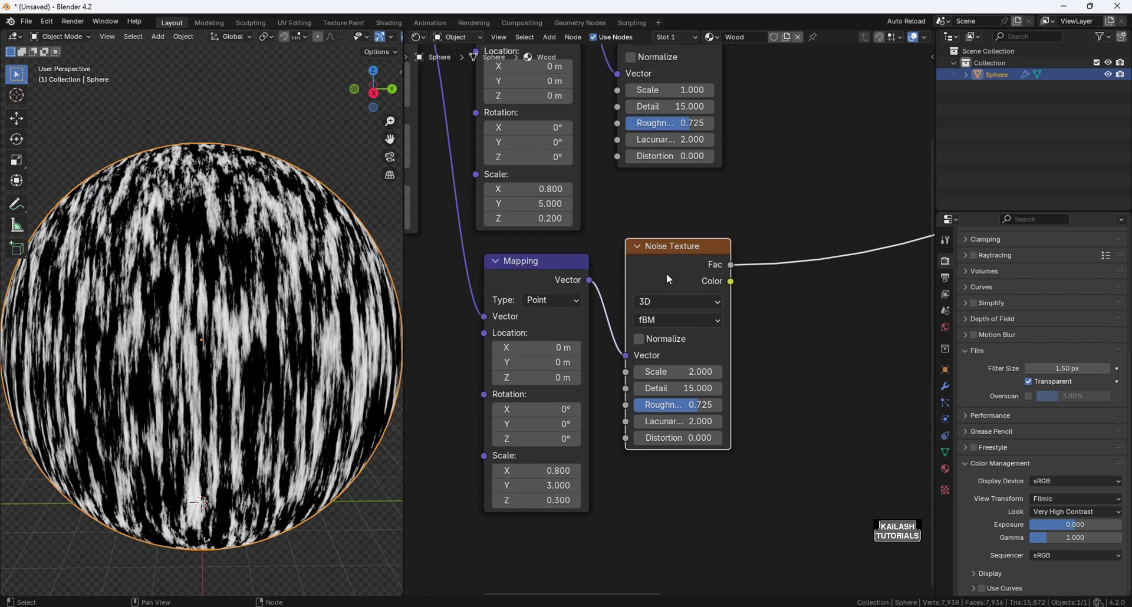
pyautogui.scroll(-2, 667, 274)
pyautogui.hotkey('shift', 'a')
pyautogui.write('mis')
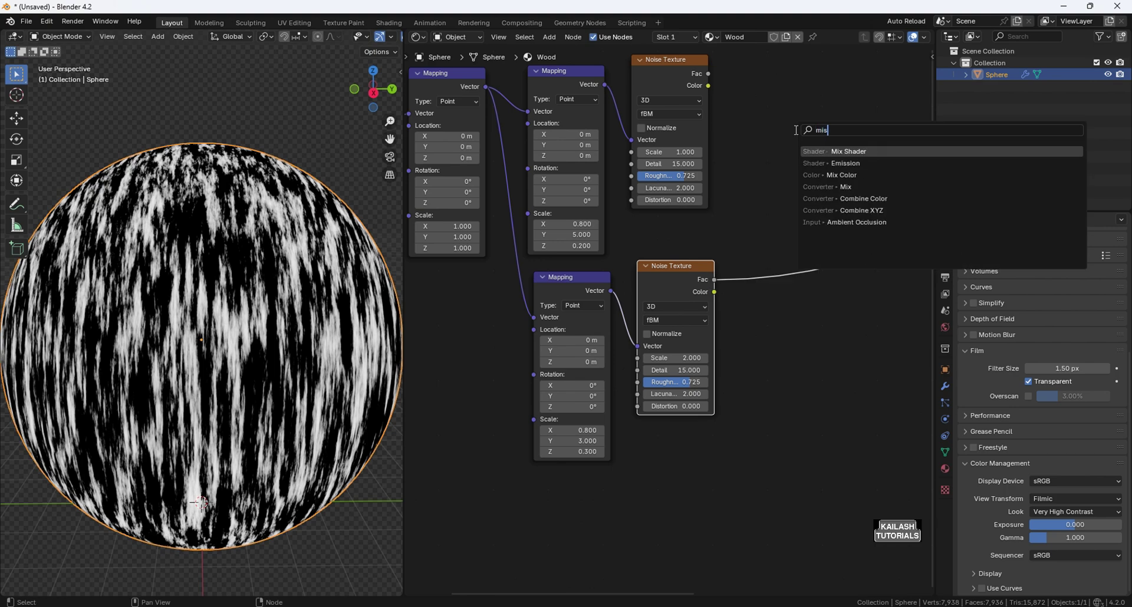
pyautogui.click(748, 150)
# - Combine the Fac outputs of both Noise Textures in a color Mix node and place it expanded after them
pyautogui.click(667, 67)
pyautogui.keyDown('shift'); pyautogui.click(667, 278); pyautogui.keyUp('shift')
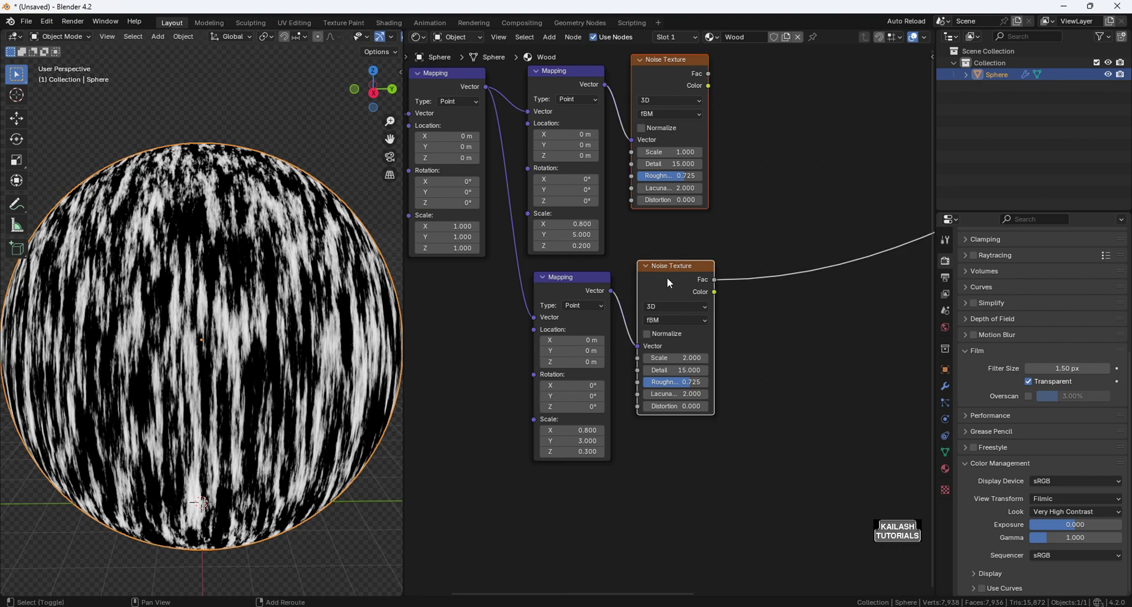
pyautogui.moveTo(667, 277); pyautogui.dragTo(577, 357, button='middle')
pyautogui.keyDown('ctrl'); pyautogui.moveTo(709, 296); pyautogui.dragTo(703, 263, button='middle'); pyautogui.keyUp('ctrl')
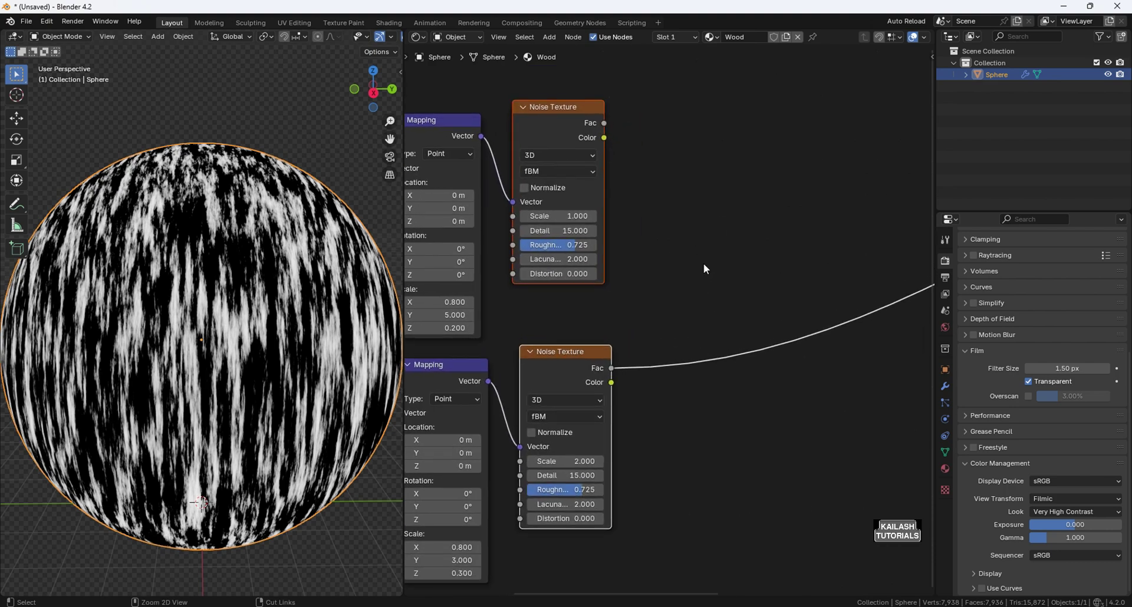
pyautogui.hotkey('ctrl', '0')
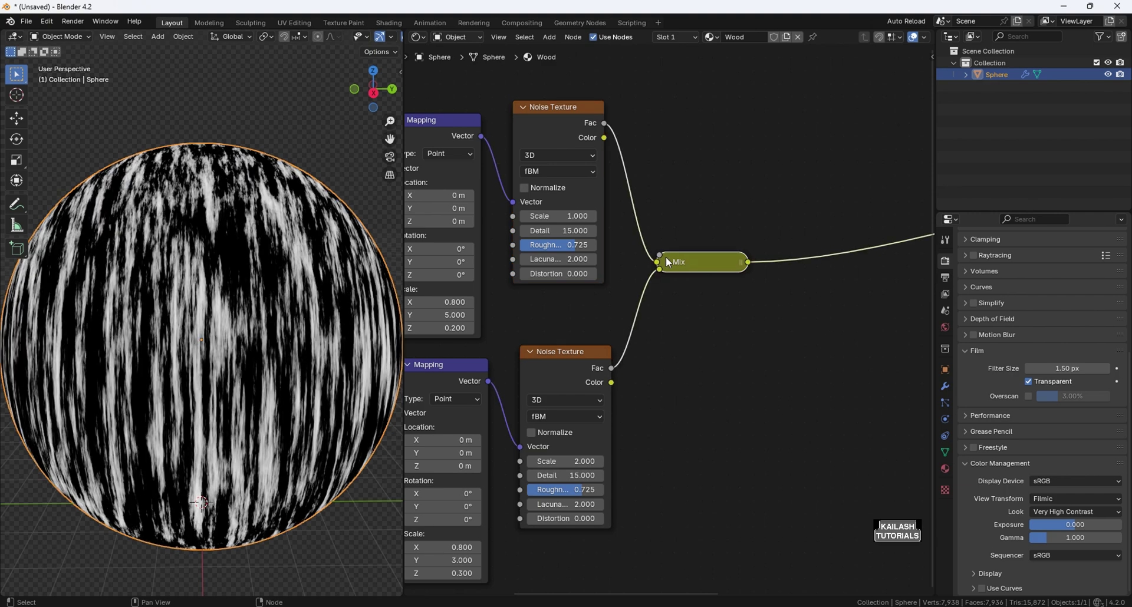
pyautogui.moveTo(683, 270); pyautogui.dragTo(720, 248)
pyautogui.moveTo(755, 372); pyautogui.dragTo(718, 372, button='middle')
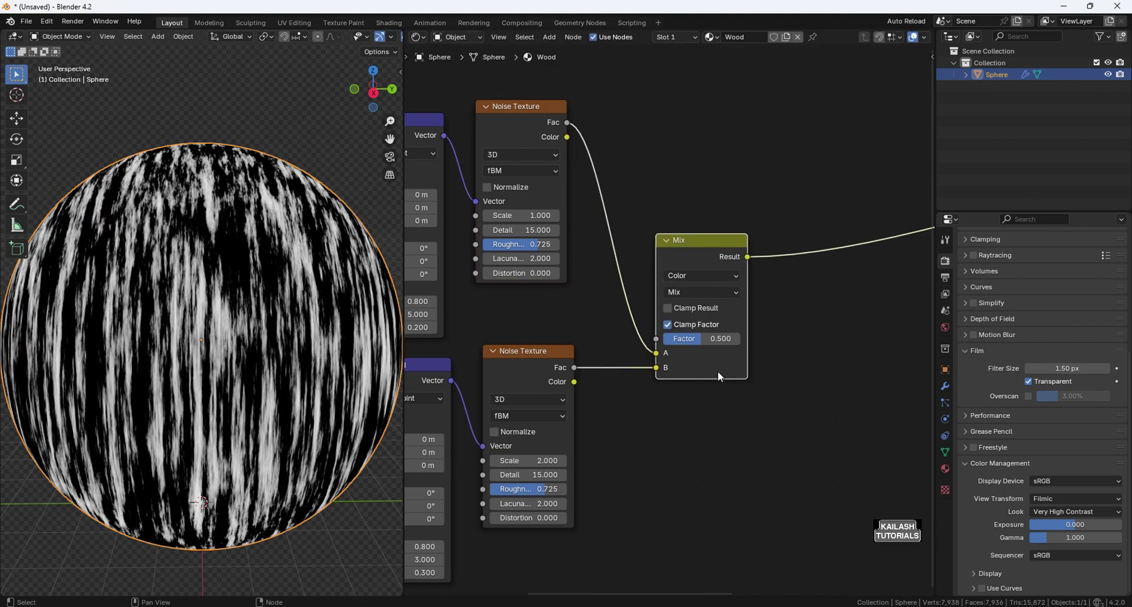
# - Change the Mix node's blending mode to Soft Light
pyautogui.scroll(1, 761, 360)
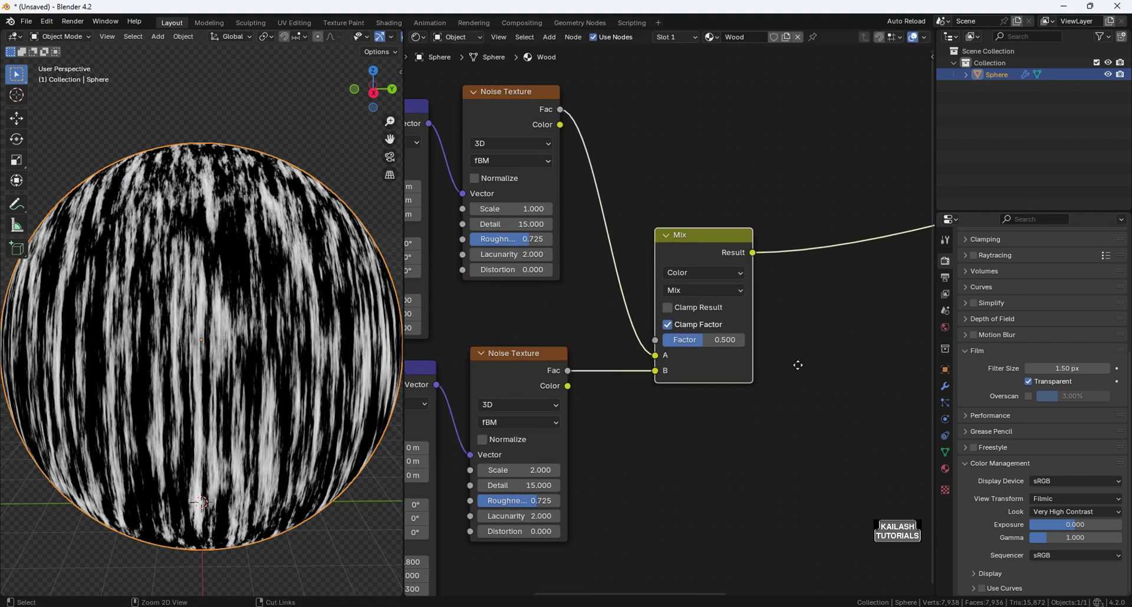
pyautogui.click(726, 290)
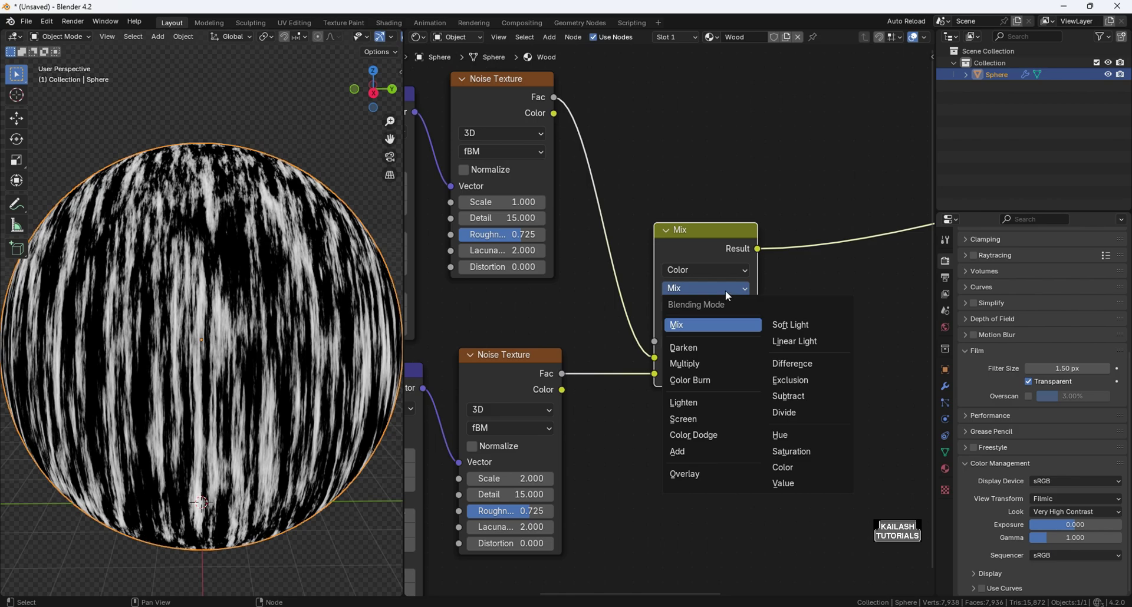
pyautogui.click(796, 325)
pyautogui.moveTo(727, 264); pyautogui.dragTo(681, 255, button='middle')
pyautogui.scroll(-2, 356, 314)
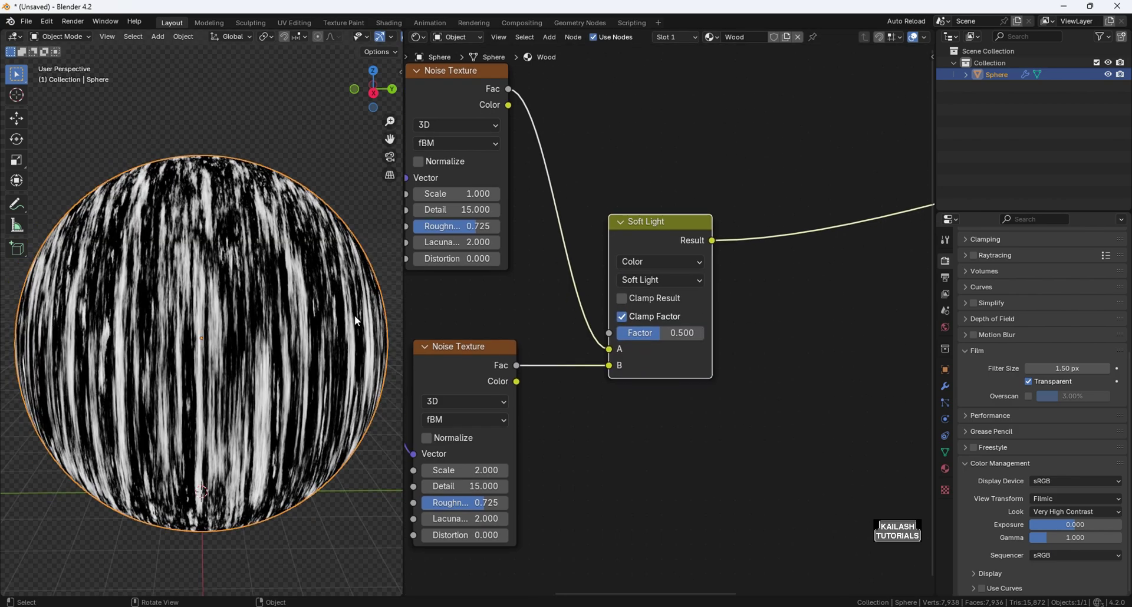
pyautogui.scroll(-1, 648, 236)
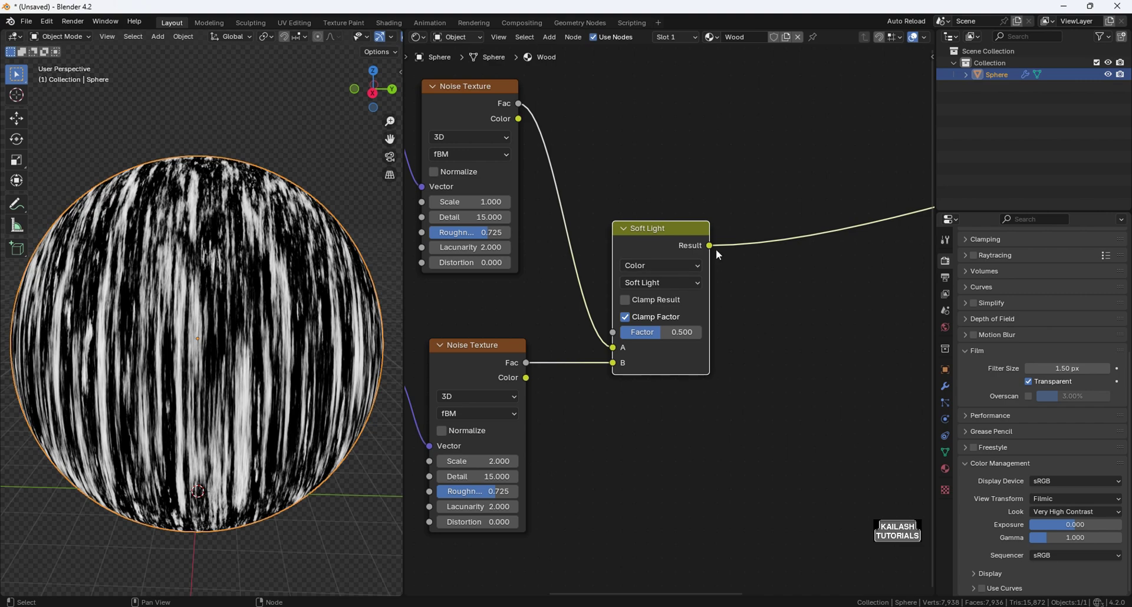
# - Add a Mix Color node on the Soft Light output link, with the Soft Light result feeding input A
pyautogui.hotkey('shift', 'a')
pyautogui.write('mix')
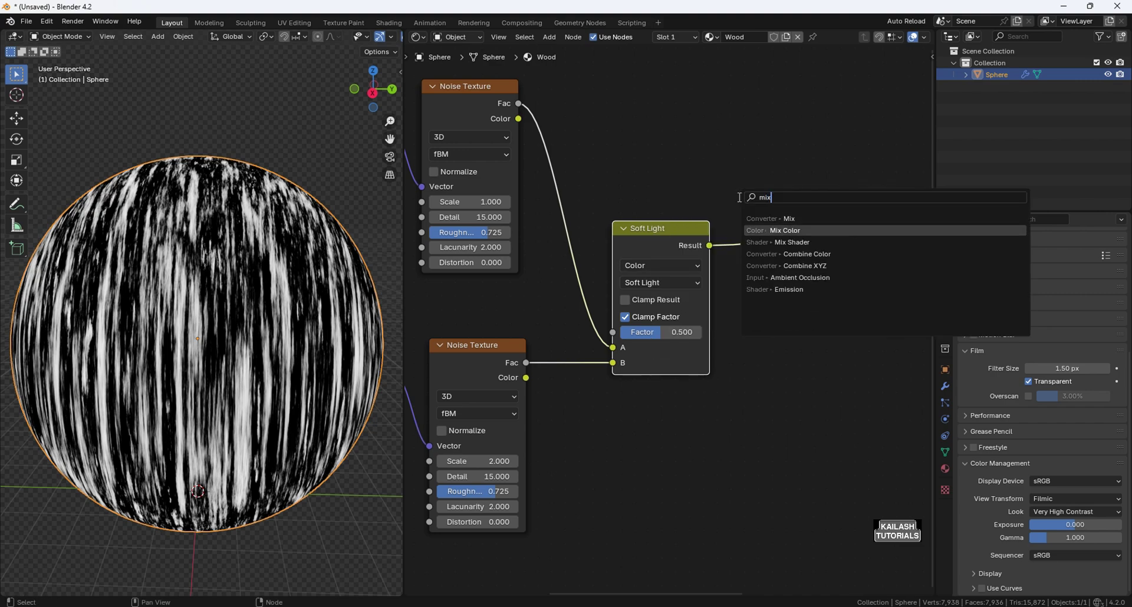
pyautogui.press('Return')
pyautogui.click(791, 197)
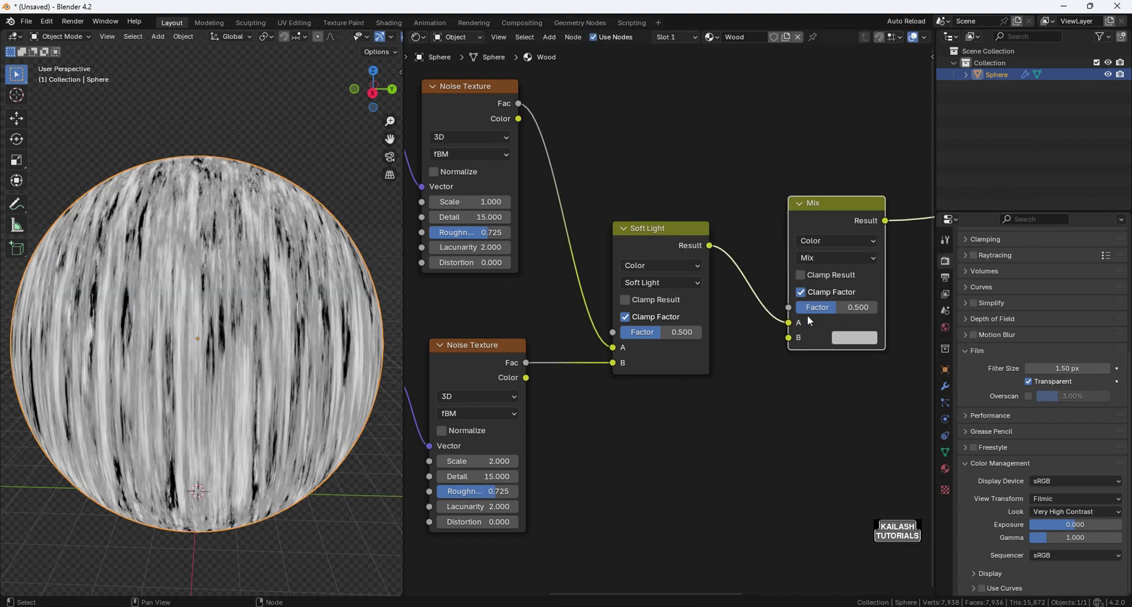
pyautogui.moveTo(751, 319)
pyautogui.mouseDown()
pyautogui.moveTo(734, 301)
pyautogui.moveTo(759, 325)
pyautogui.mouseUp()
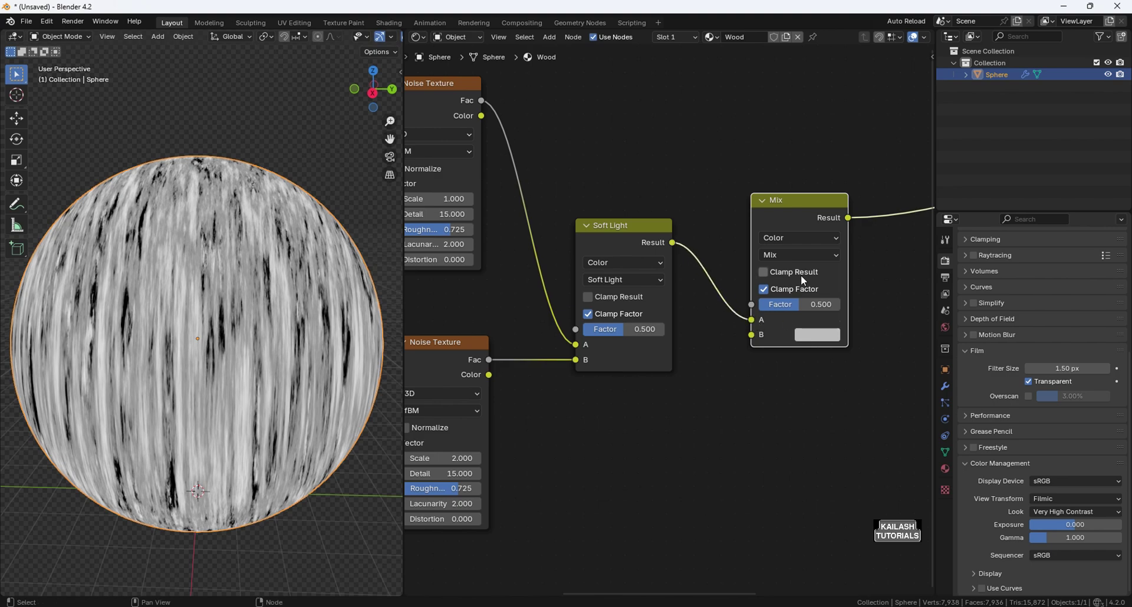
# - Set the new Mix node's B color to a dark brown by entering a hex code beginning 432
pyautogui.click(813, 335)
pyautogui.click(909, 252)
pyautogui.click(861, 273)
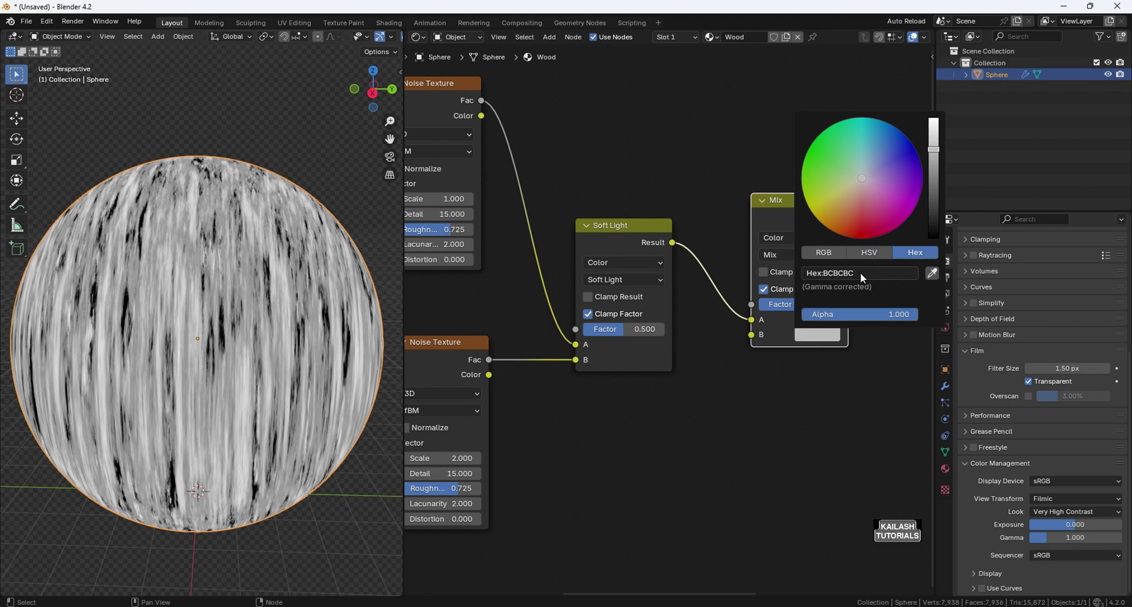
pyautogui.write('432')
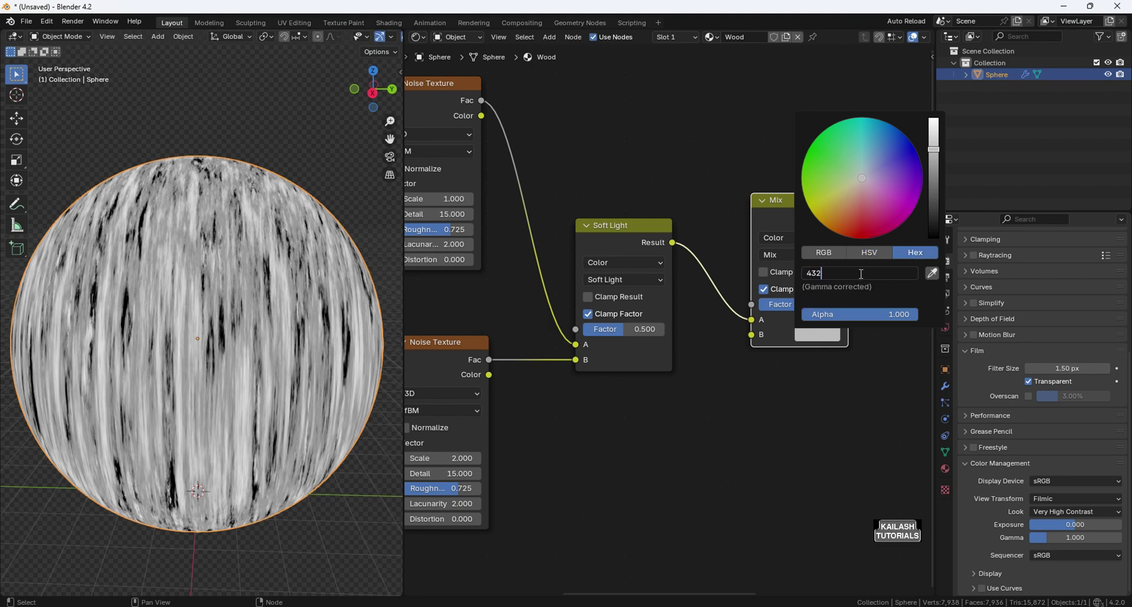
pyautogui.write('a0')
pyautogui.press('Return')
# - Set the Factor of the brown Mix node to 0.92
pyautogui.scroll(3, 799, 332)
pyautogui.moveTo(799, 332); pyautogui.dragTo(740, 350, button='middle')
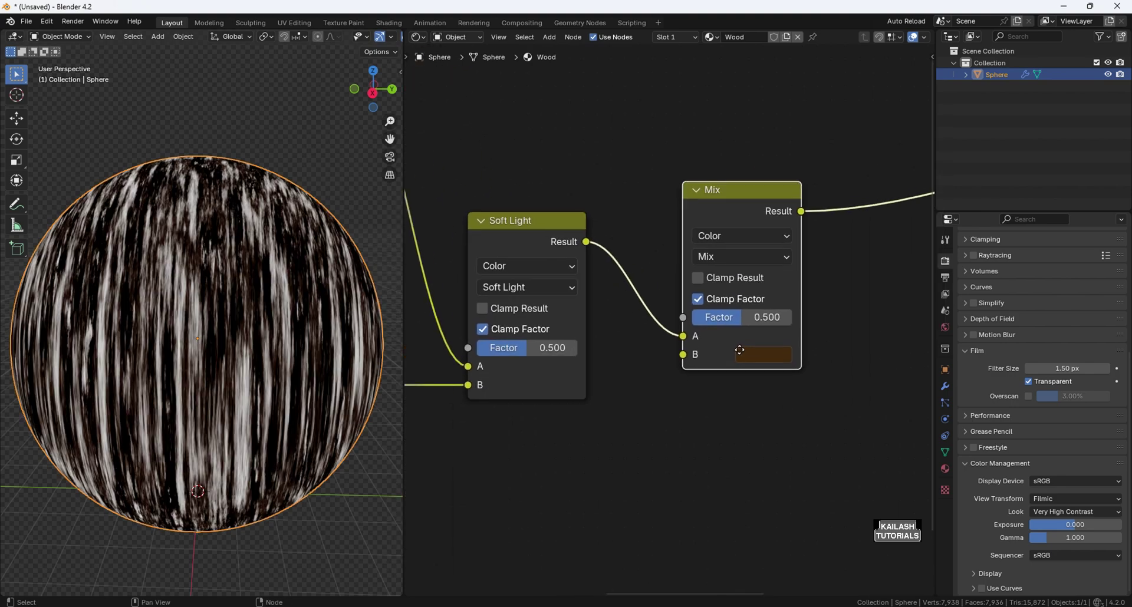
pyautogui.doubleClick(762, 318)
pyautogui.write('.92')
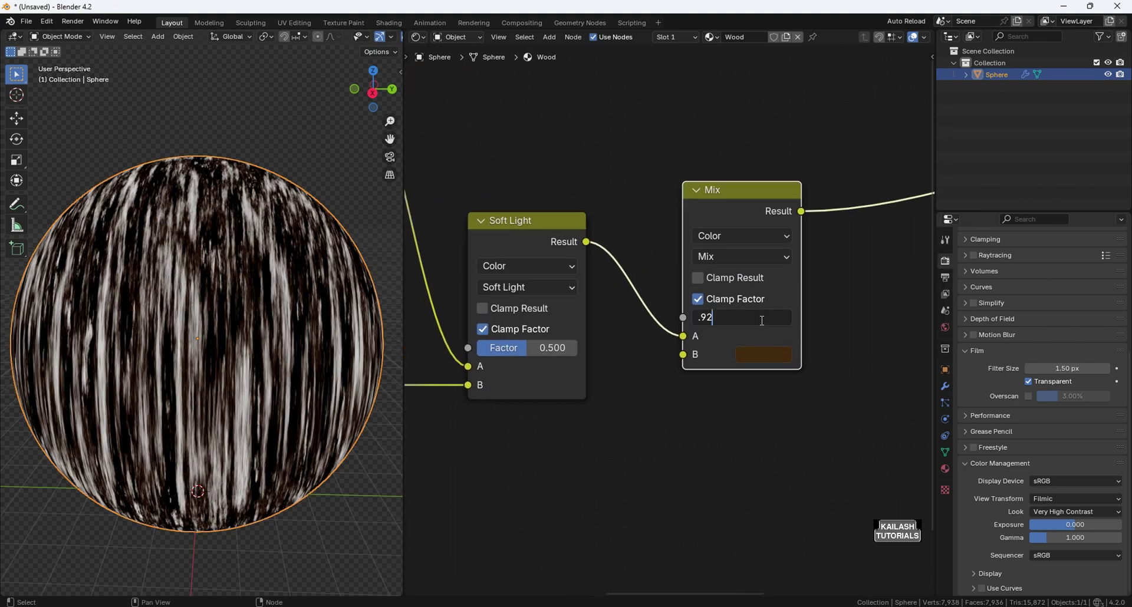
pyautogui.press('Return')
# - Group the Texture Coordinate and first Mapping nodes in a frame and shift it slightly away from the other nodes
pyautogui.keyDown('ctrl'); pyautogui.moveTo(575, 189); pyautogui.dragTo(627, 422, button='middle'); pyautogui.keyUp('ctrl')
pyautogui.moveTo(489, 402); pyautogui.dragTo(585, 292, button='middle')
pyautogui.moveTo(585, 292); pyautogui.dragTo(627, 354, button='middle')
pyautogui.moveTo(505, 177); pyautogui.dragTo(575, 311)
pyautogui.moveTo(590, 233); pyautogui.dragTo(553, 310)
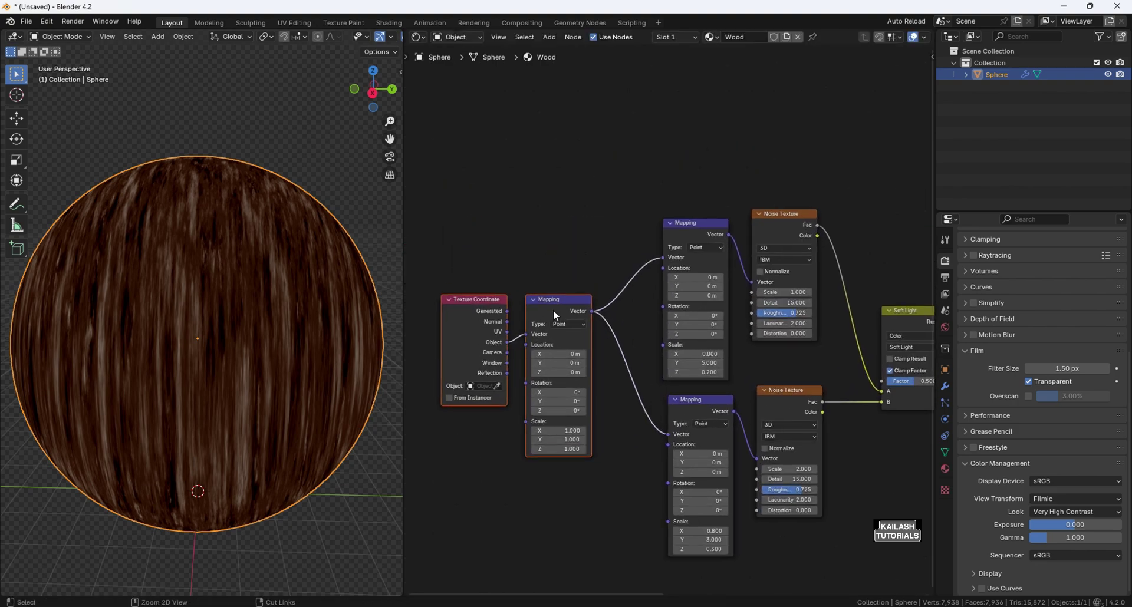
pyautogui.hotkey('ctrl', 'j')
pyautogui.moveTo(554, 310); pyautogui.dragTo(557, 311, button='middle')
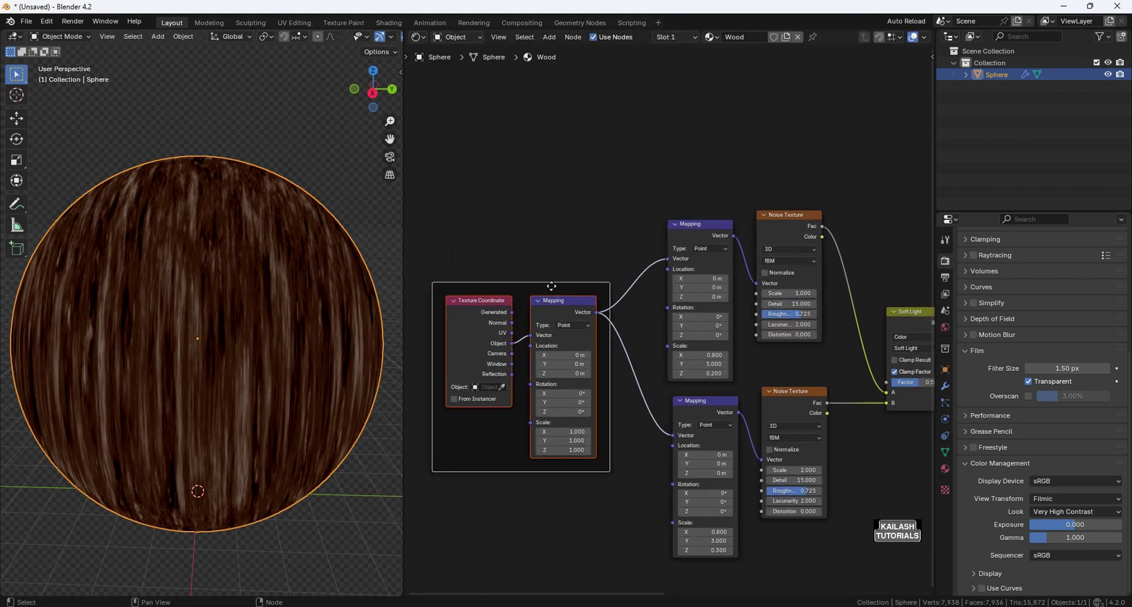
pyautogui.moveTo(551, 286); pyautogui.dragTo(525, 293)
# - Group the two Mapping and Noise Texture pairs, the Soft Light node and the brown Mix node in one frame
pyautogui.moveTo(613, 297); pyautogui.dragTo(559, 281, button='middle')
pyautogui.keyDown('ctrl'); pyautogui.moveTo(559, 282); pyautogui.dragTo(590, 303, button='middle'); pyautogui.keyUp('ctrl')
pyautogui.moveTo(660, 268); pyautogui.dragTo(602, 265, button='middle')
pyautogui.moveTo(560, 164); pyautogui.dragTo(884, 516)
pyautogui.hotkey('ctrl', 'j')
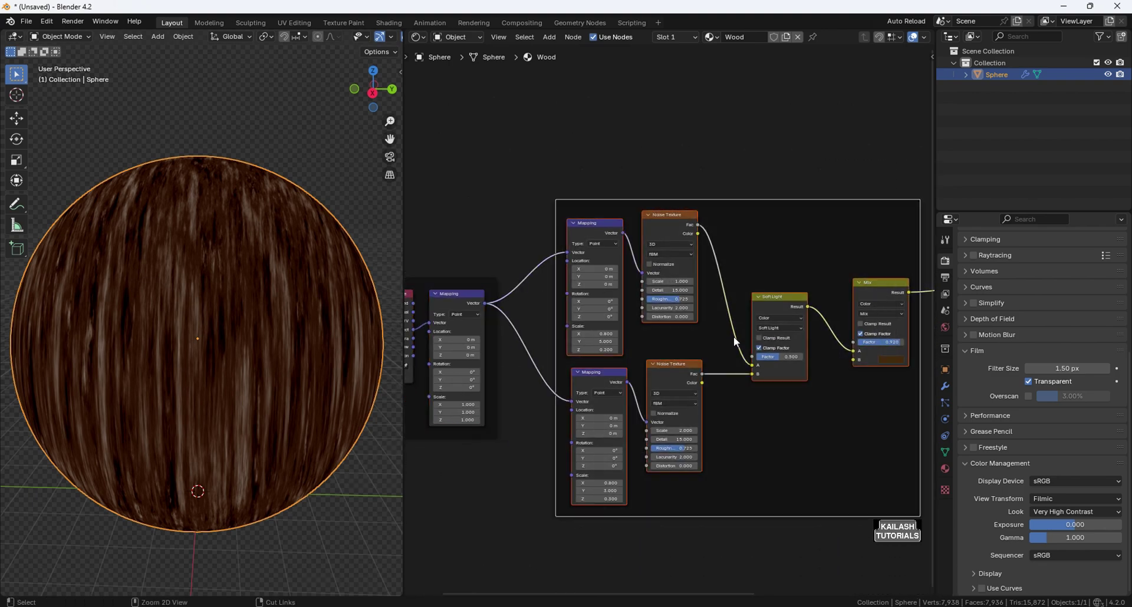
pyautogui.keyDown('ctrl'); pyautogui.moveTo(736, 342); pyautogui.dragTo(692, 253, button='middle'); pyautogui.keyUp('ctrl')
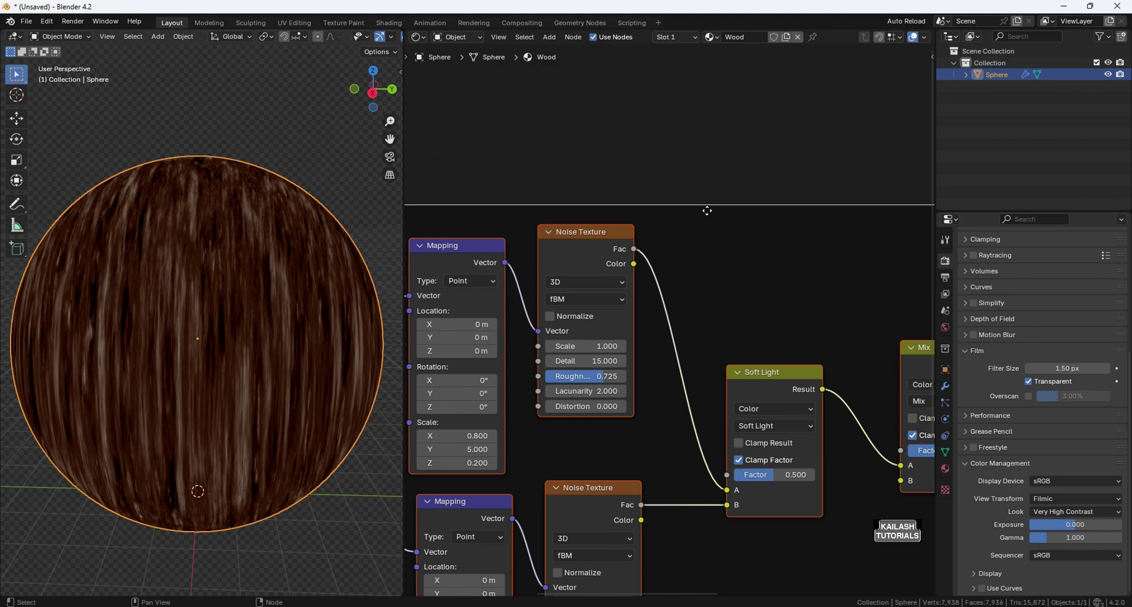
# - Label the frame around the noise and brown Mix nodes "Noises"
pyautogui.press('F2')
pyautogui.write('Noises')
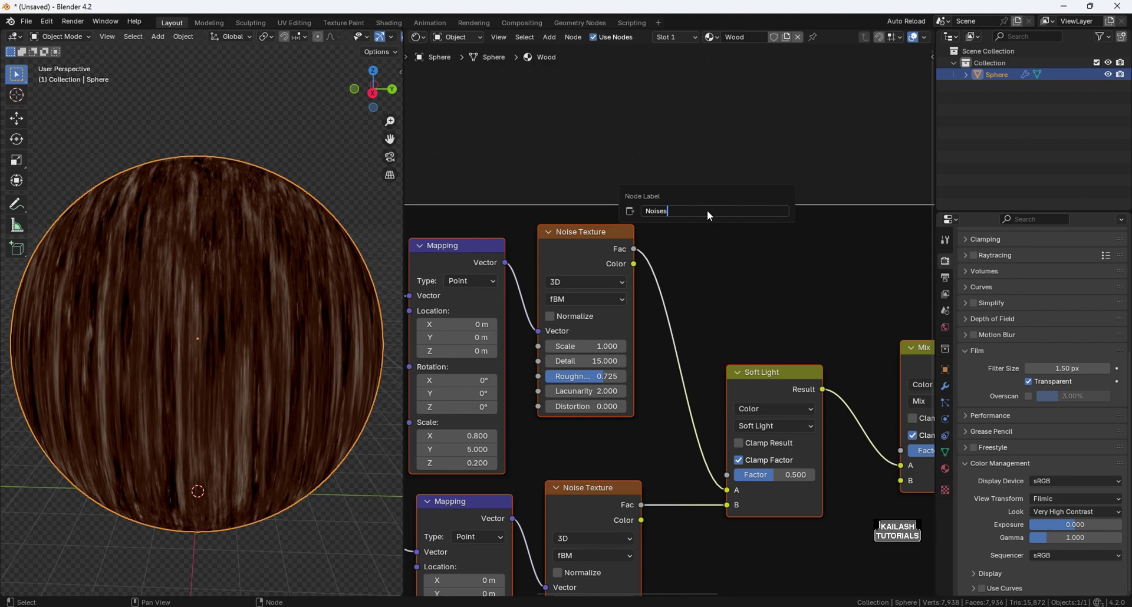
pyautogui.press('Return')
# - Add a Wave Texture above the Noises frame, fed by the Vector output of the first Mapping node
pyautogui.moveTo(556, 302); pyautogui.dragTo(809, 379, button='middle')
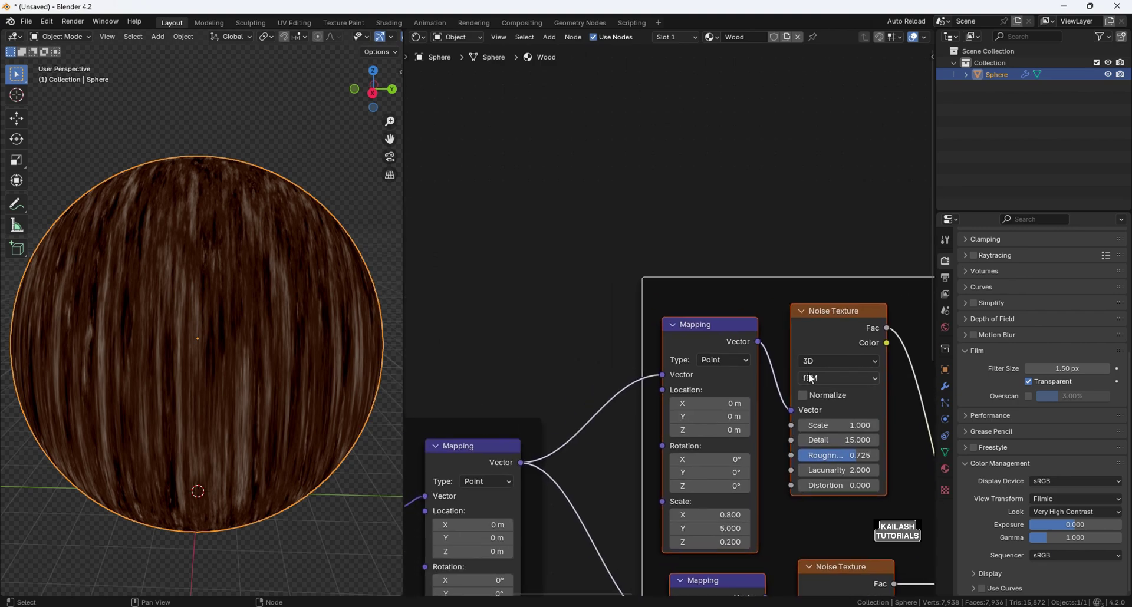
pyautogui.scroll(-3, 536, 413)
pyautogui.moveTo(537, 413); pyautogui.dragTo(603, 386, button='middle')
pyautogui.moveTo(589, 421); pyautogui.dragTo(707, 105)
pyautogui.write('wave')
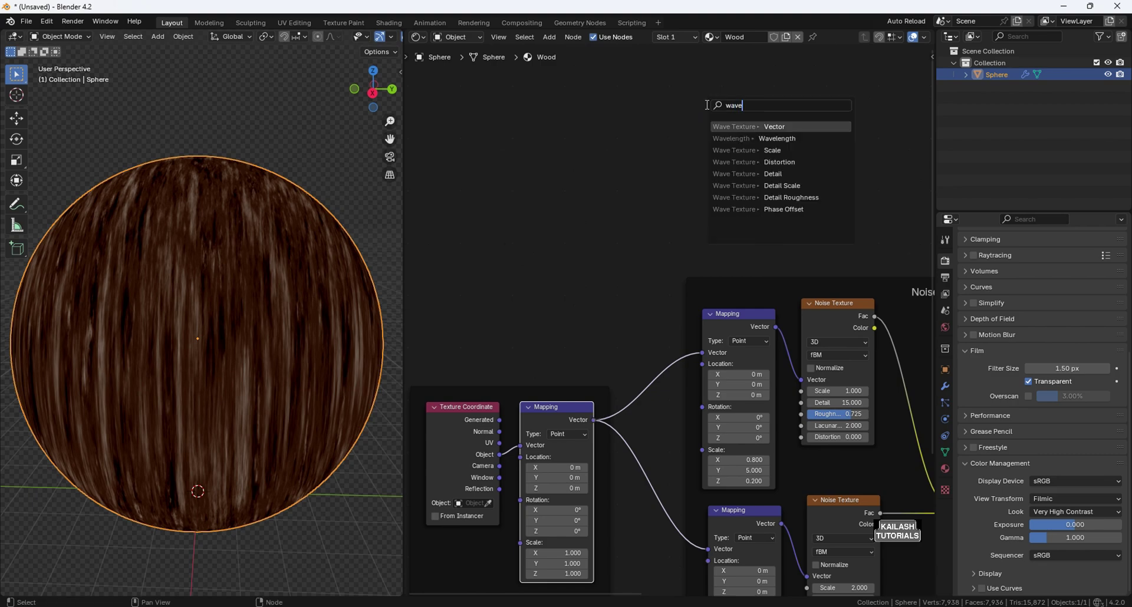
pyautogui.write(' texture')
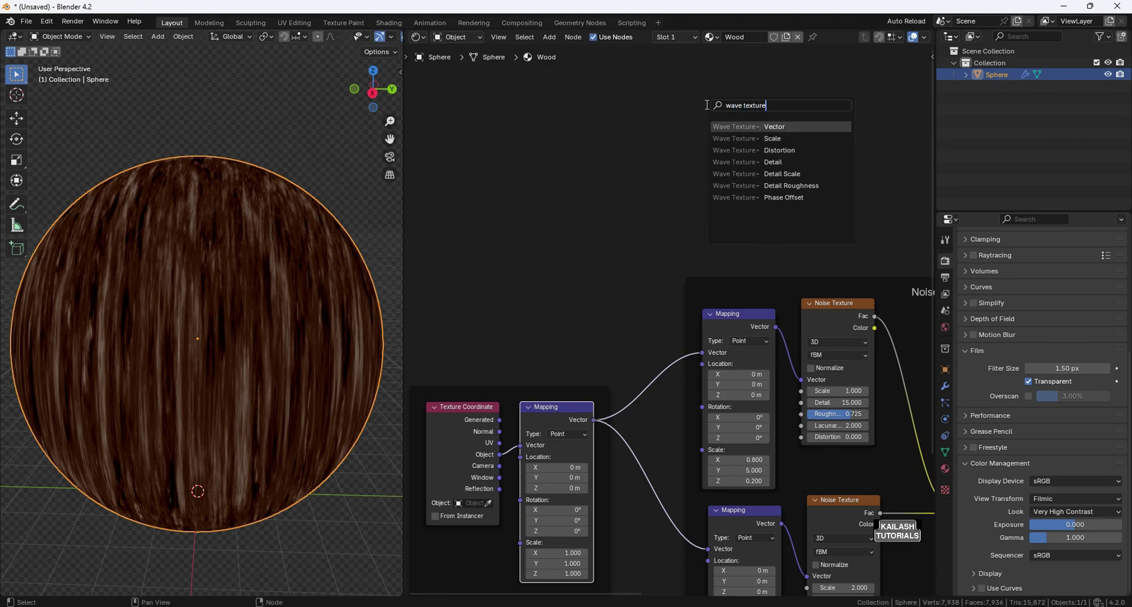
pyautogui.press('Return')
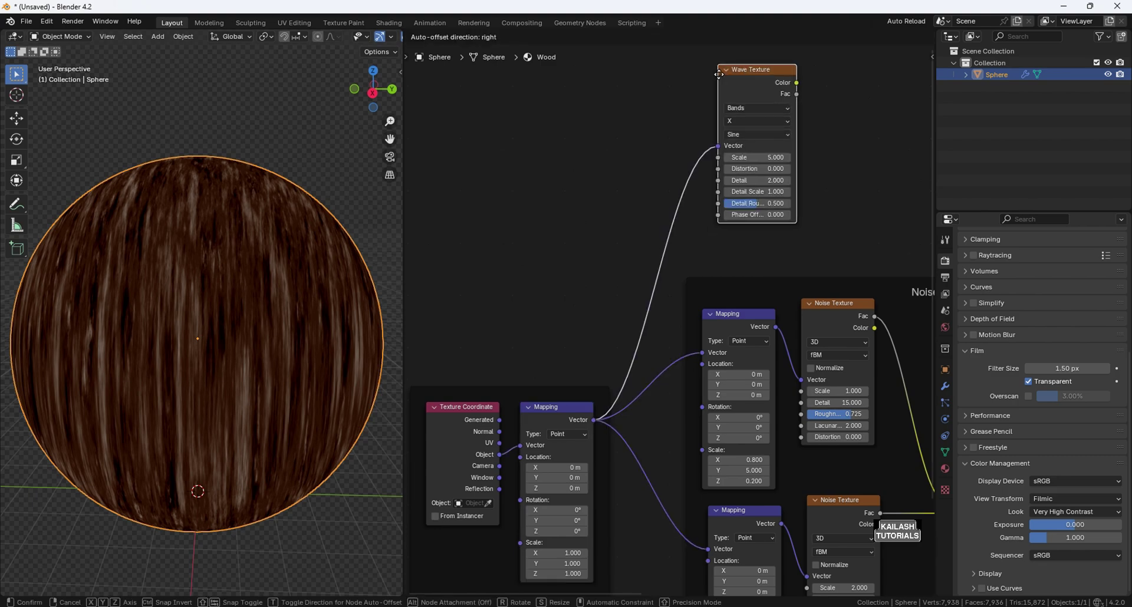
pyautogui.click(714, 76)
# - Preview the Wave Texture on the sphere and set its bands direction to Y and Scale to 0.2
pyautogui.moveTo(831, 161); pyautogui.dragTo(789, 262, button='middle')
pyautogui.keyDown('ctrl'); pyautogui.keyDown('shift'); pyautogui.click(720, 197); pyautogui.keyUp('shift'); pyautogui.keyUp('ctrl')
pyautogui.click(702, 220)
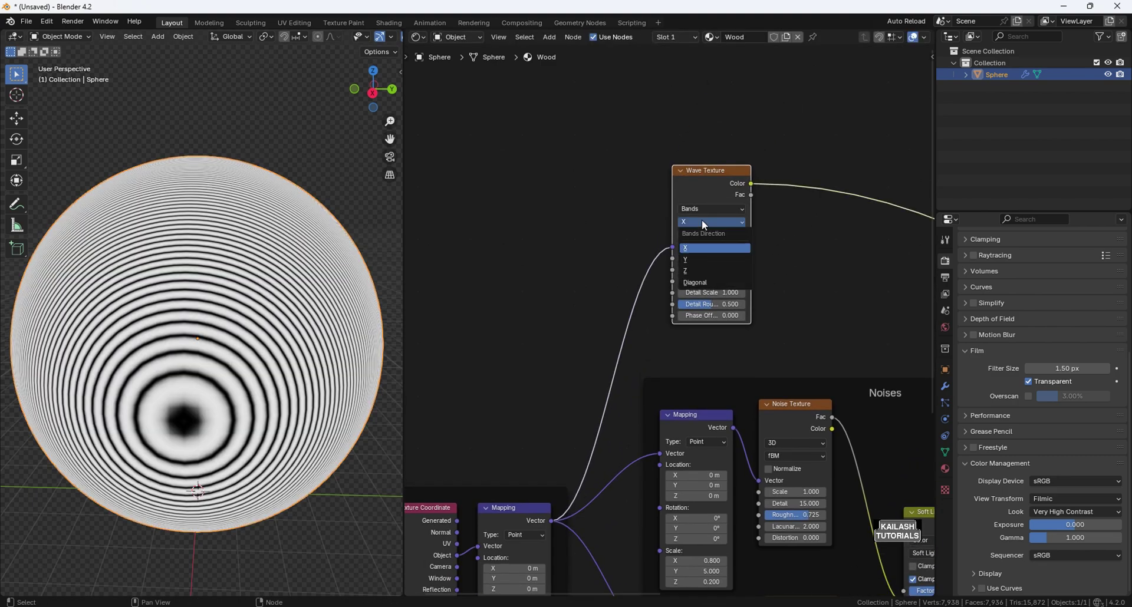
pyautogui.click(699, 257)
pyautogui.click(708, 259)
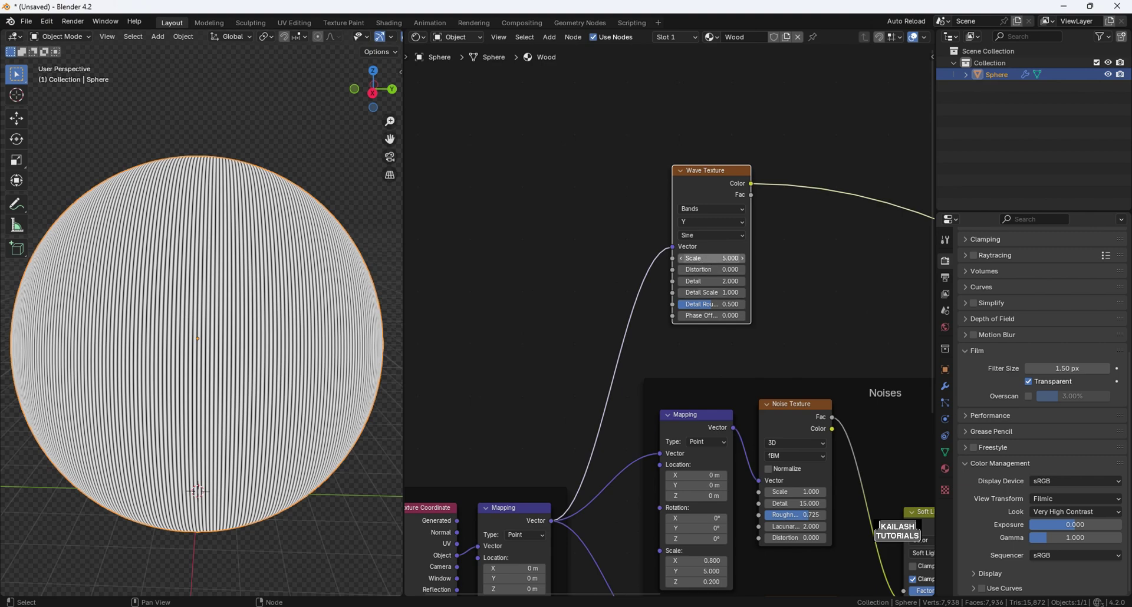
pyautogui.write('0.2')
pyautogui.press('Return')
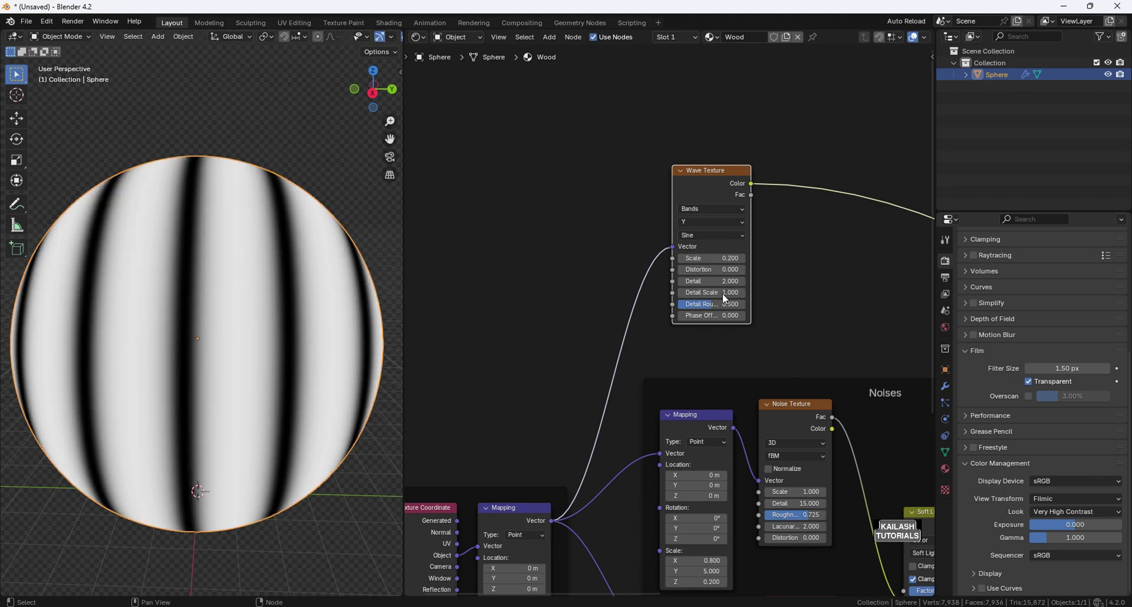
# - Set the Wave Texture's Distortion to 19.1, Detail to 15 and Detail Scale to 0.646
pyautogui.click(713, 270)
pyautogui.write('19.1')
pyautogui.press('Return')
pyautogui.scroll(1, 725, 274)
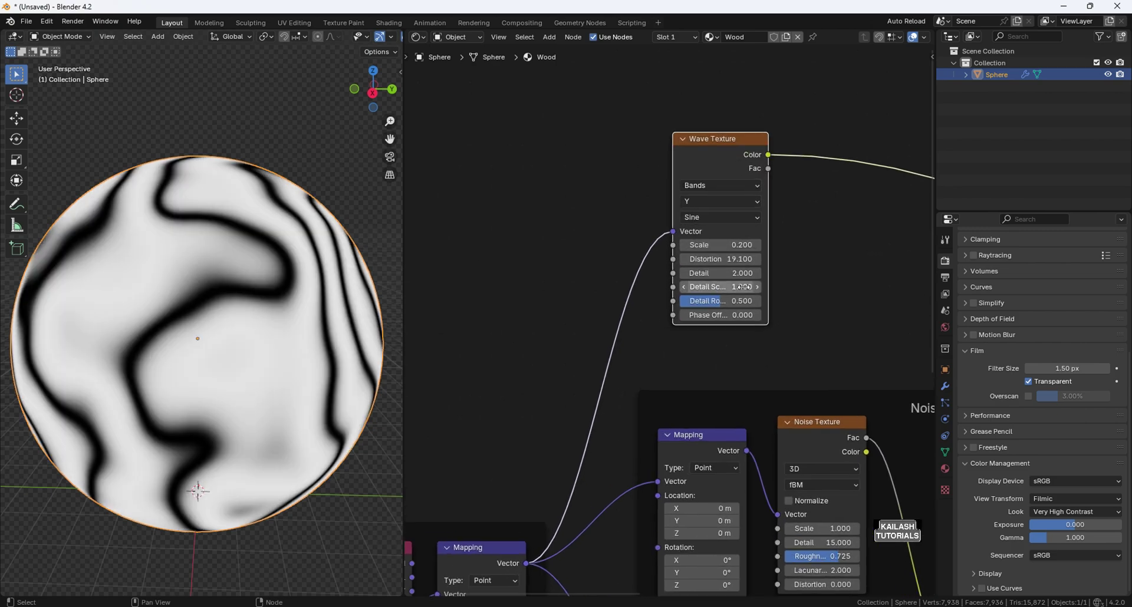
pyautogui.click(740, 274)
pyautogui.write('15')
pyautogui.press('Return')
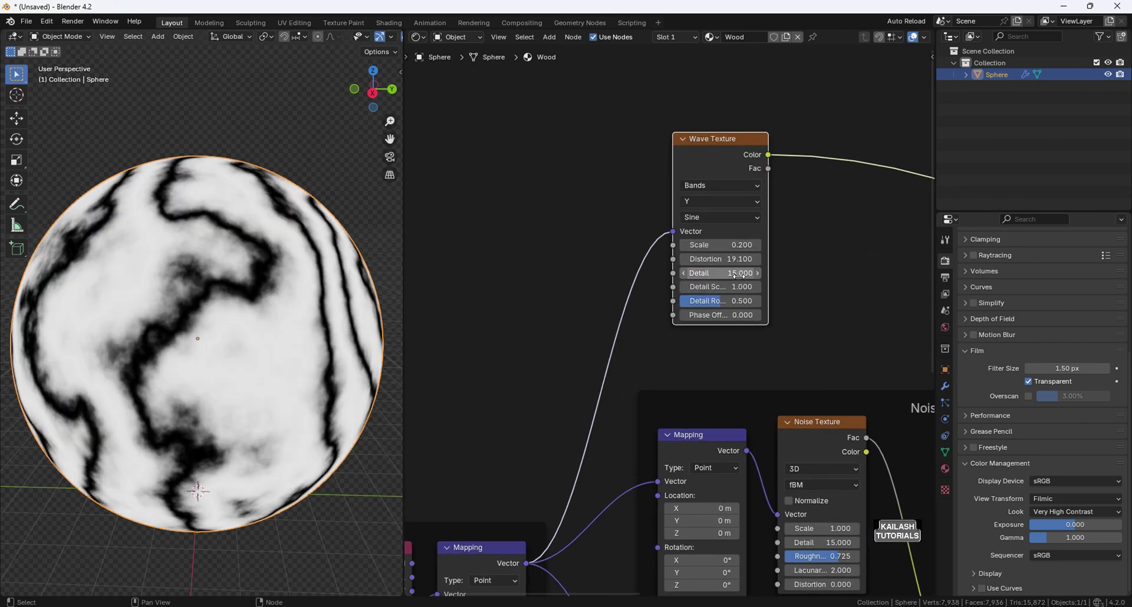
pyautogui.doubleClick(741, 287)
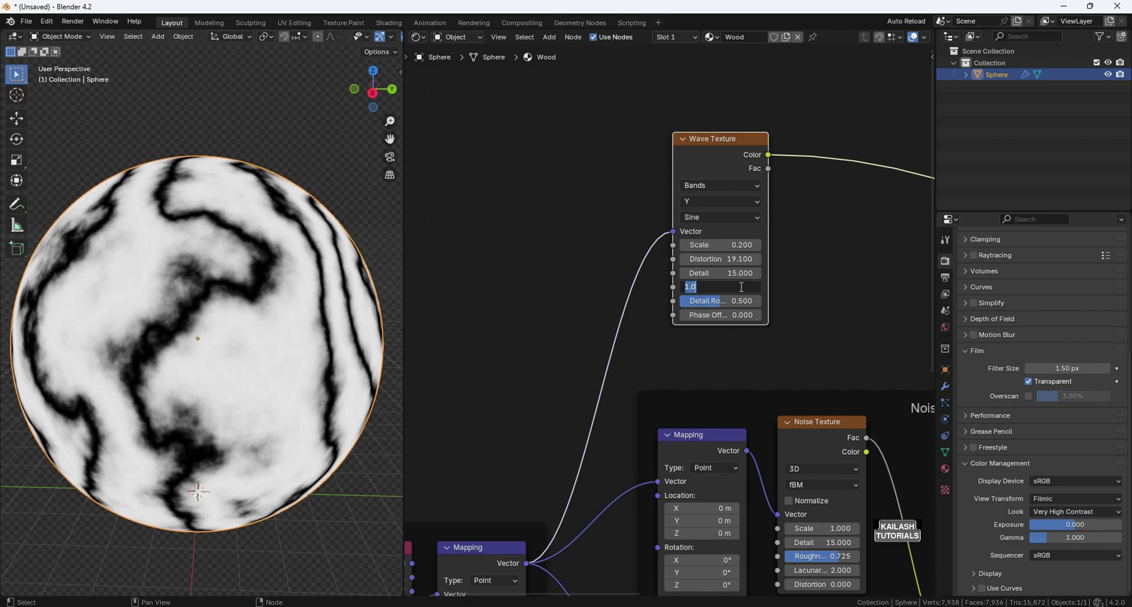
pyautogui.write('0.6')
pyautogui.press('Return')
# - Insert a Mix Color node after the Wave Texture and reroute the wave's Color output into its Factor
pyautogui.moveTo(801, 229); pyautogui.dragTo(734, 242, button='middle')
pyautogui.hotkey('shift', 'a')
pyautogui.write('mi')
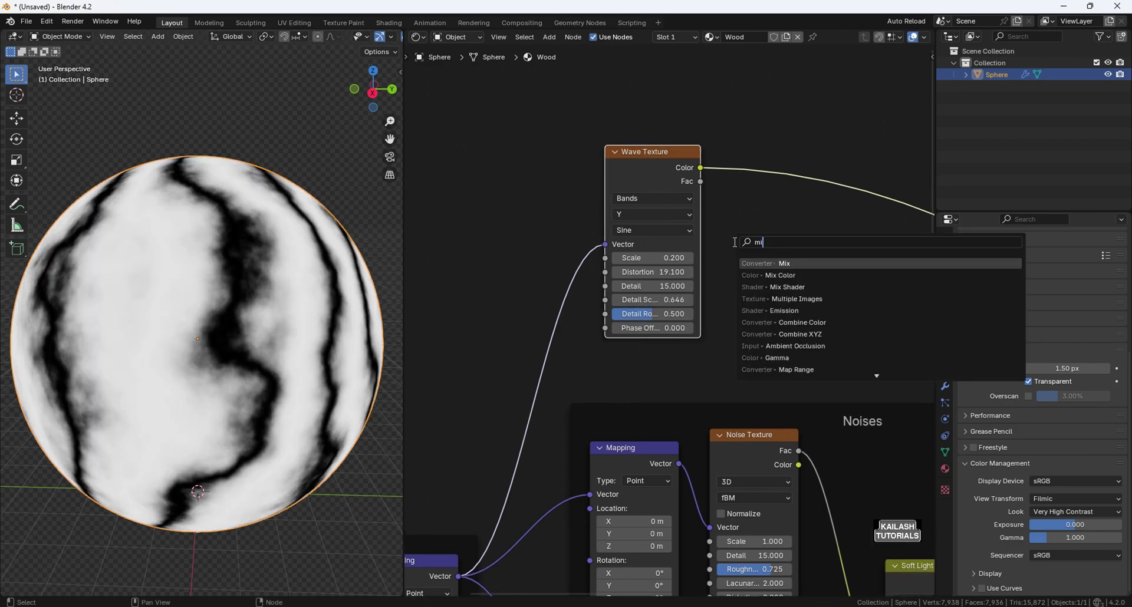
pyautogui.press('Return')
pyautogui.click(823, 183)
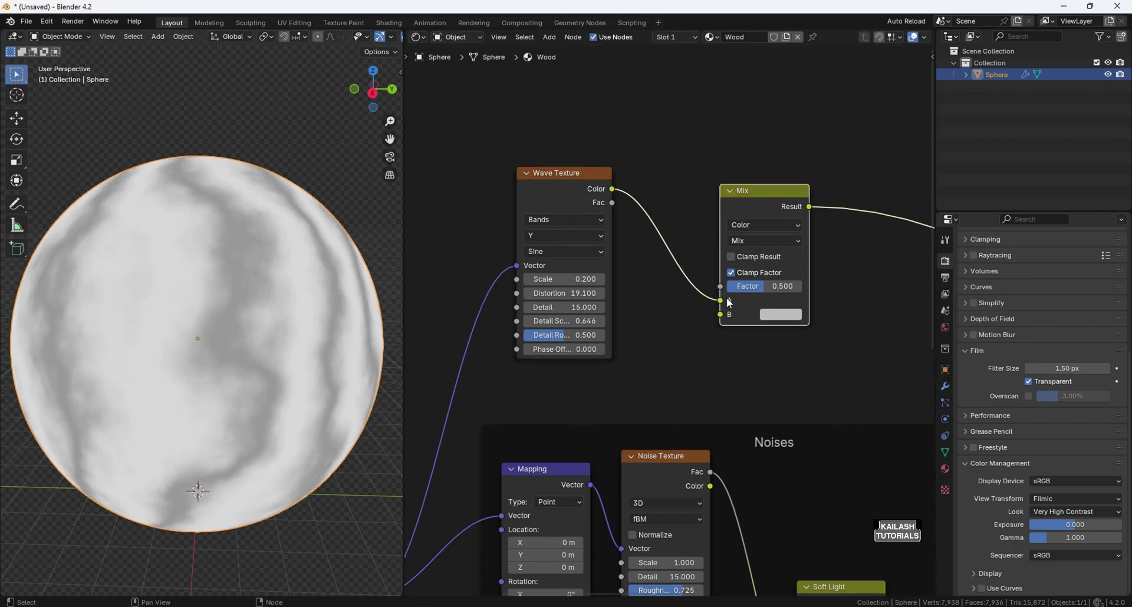
pyautogui.moveTo(721, 300); pyautogui.dragTo(721, 287)
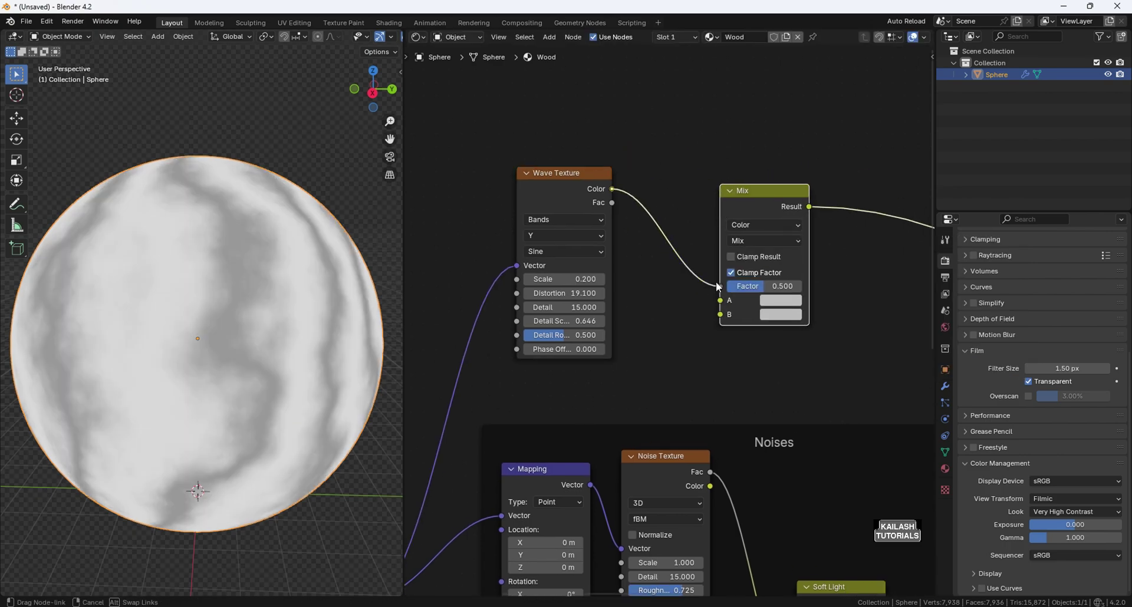
# - Set the A color of the wave's Mix node to light brown, hex B58A75
pyautogui.scroll(2, 827, 376)
pyautogui.click(807, 289)
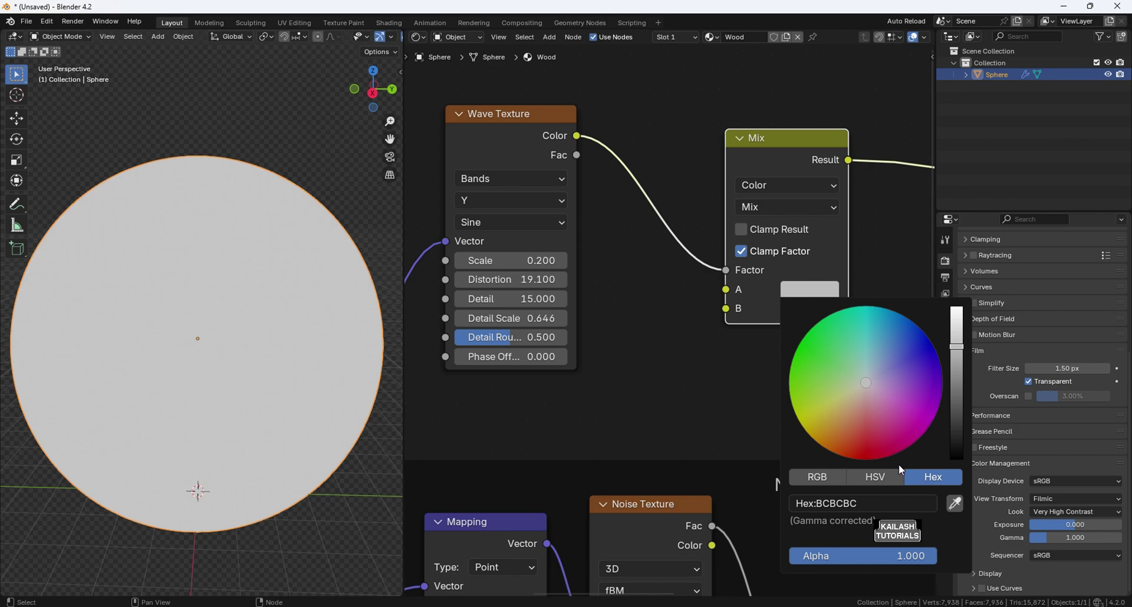
pyautogui.moveTo(663, 194); pyautogui.dragTo(524, 131, button='middle')
pyautogui.click(673, 227)
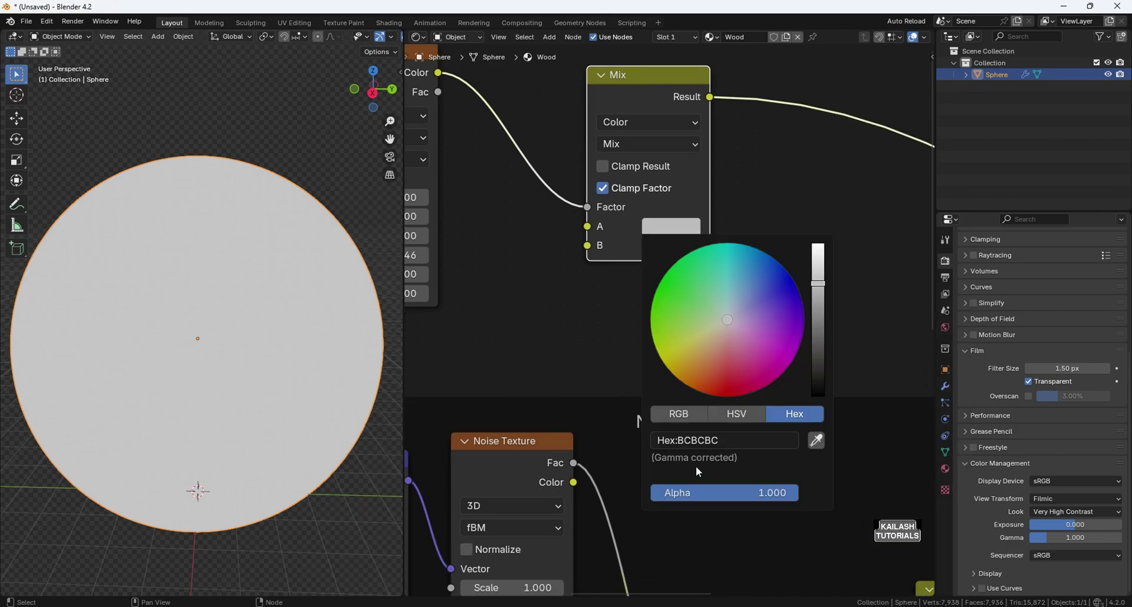
pyautogui.click(703, 443)
pyautogui.write('b')
pyautogui.write('58a75')
pyautogui.press('Return')
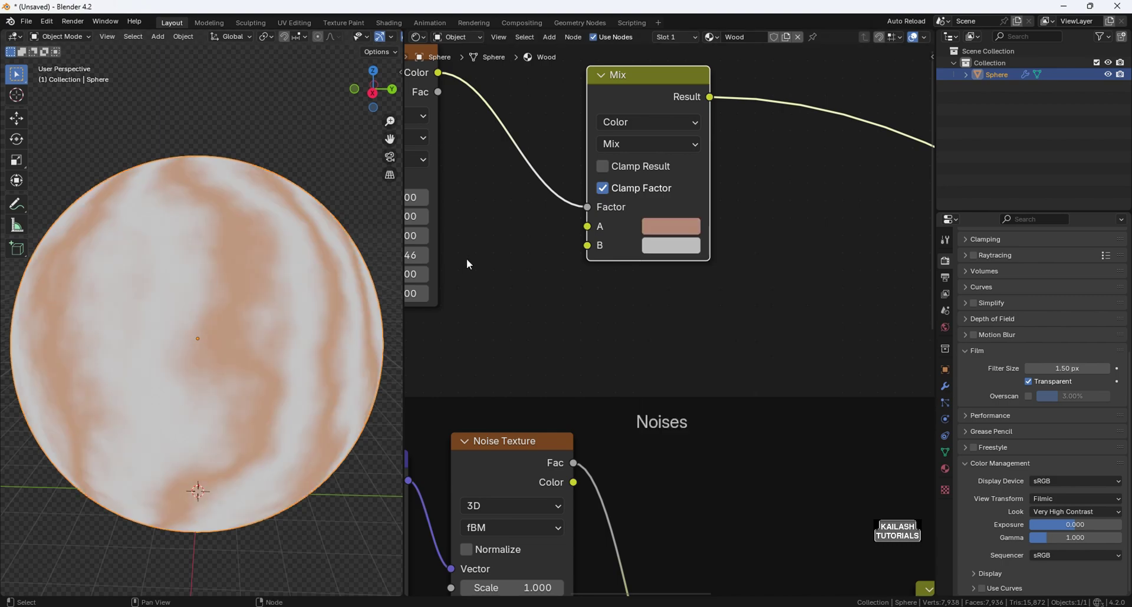
# - Set the B color of the wave's Mix node to darker brown, hex 785042
pyautogui.click(669, 247)
pyautogui.click(743, 458)
pyautogui.write('78504')
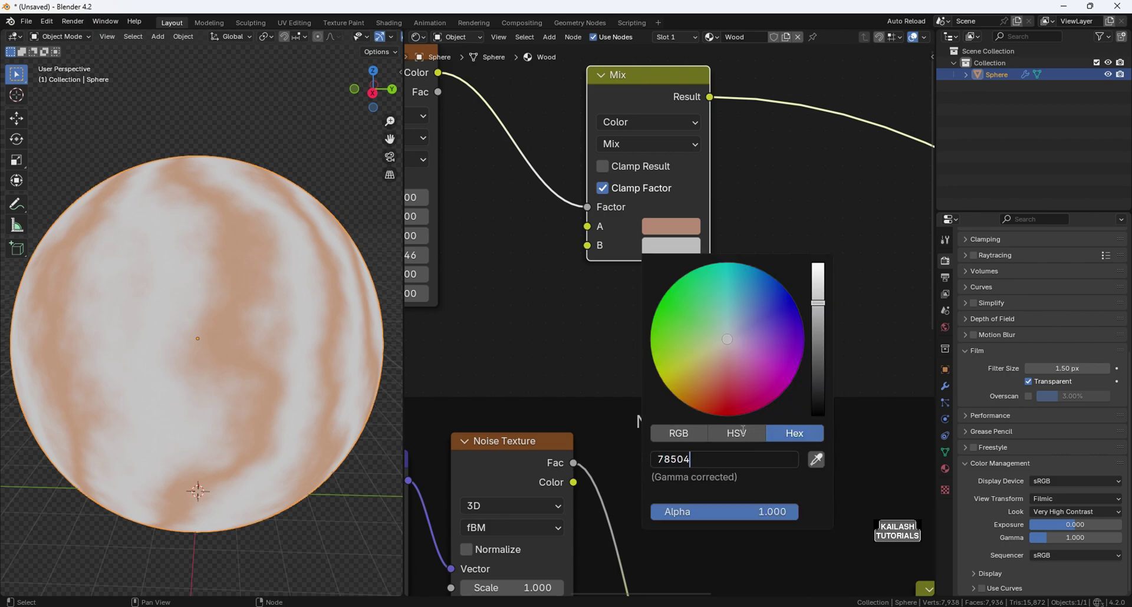
pyautogui.write('2')
pyautogui.press('Return')
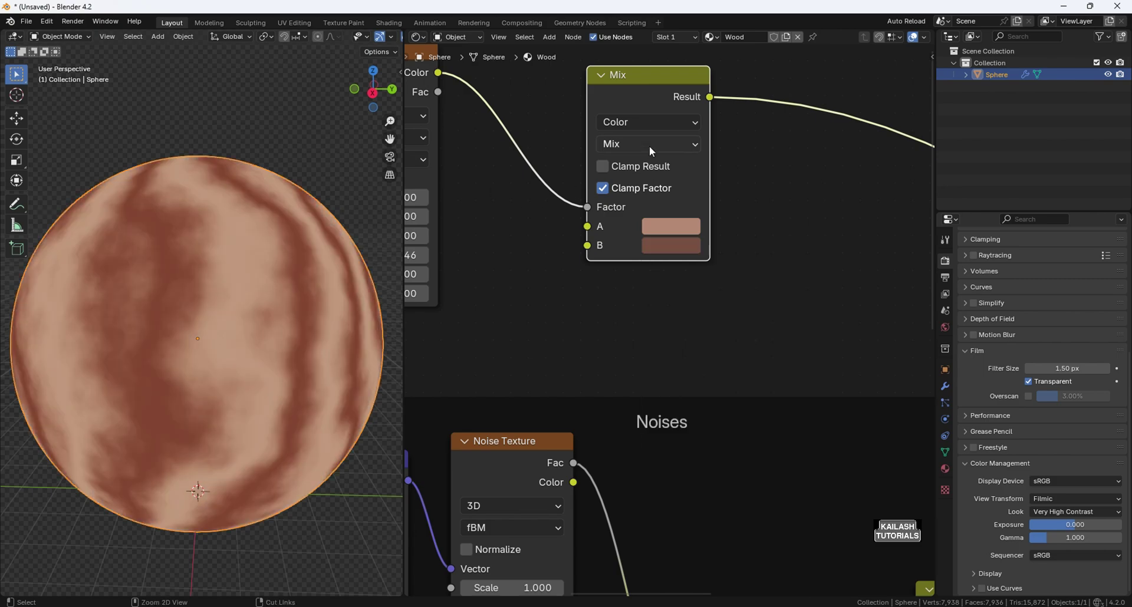
# - Group the Wave Texture and its Mix node in a frame labeled "Wave Distrotion"
pyautogui.scroll(-3, 430, 146)
pyautogui.moveTo(424, 110); pyautogui.dragTo(668, 263)
pyautogui.hotkey('ctrl', 'j')
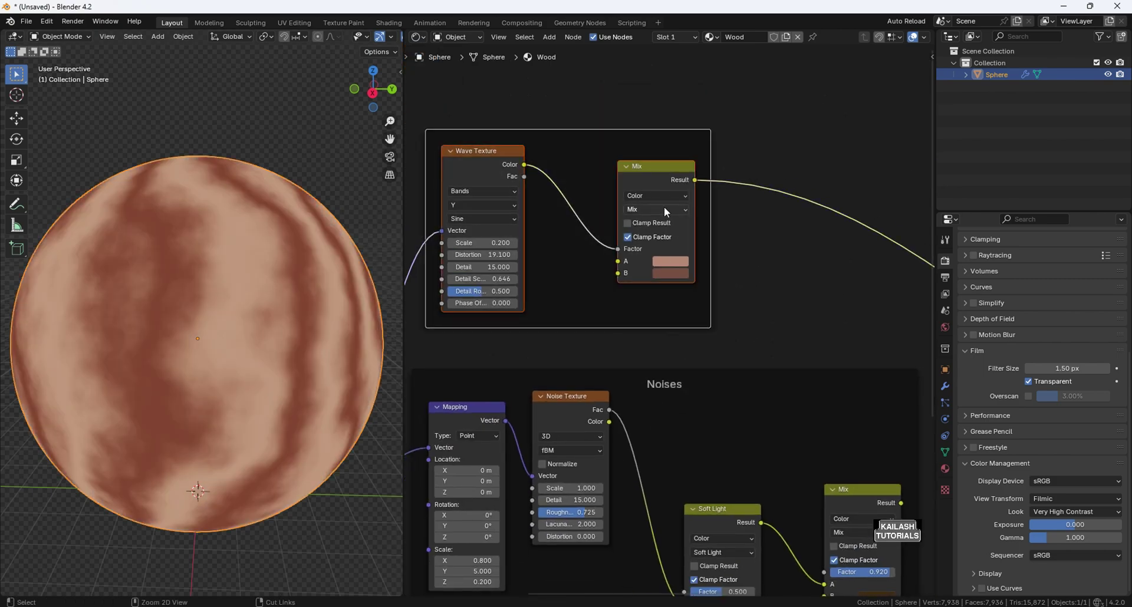
pyautogui.moveTo(595, 153); pyautogui.dragTo(665, 212, button='middle')
pyautogui.press('F2')
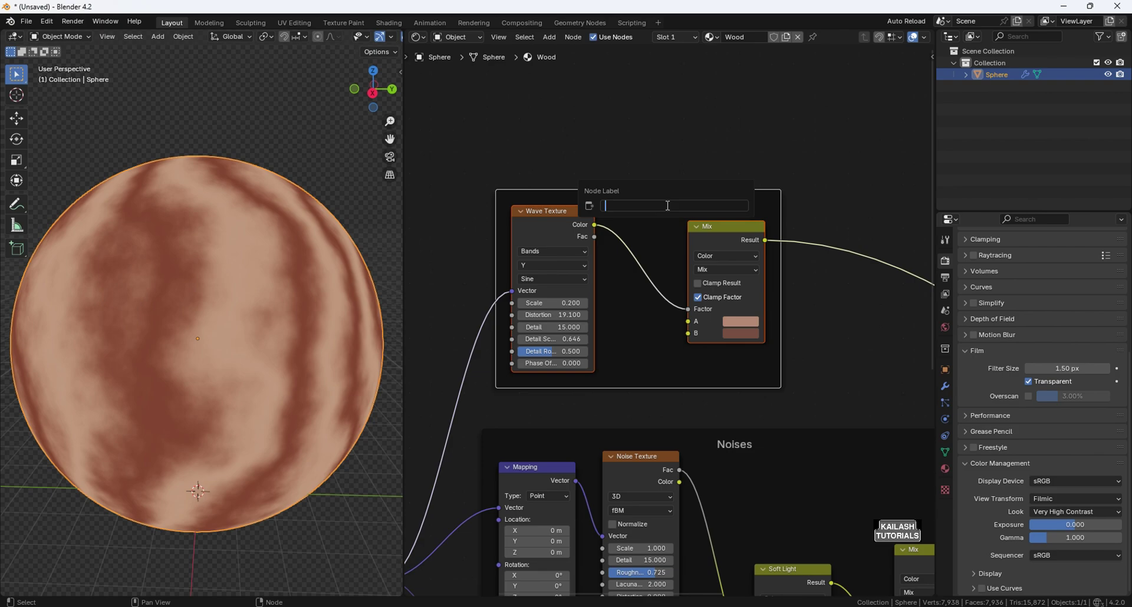
pyautogui.write('Wave Distrotion')
pyautogui.press('Return')
# - Combine the wave frame's Mix result and the Noises frame's Mix result in a new Mix node
pyautogui.scroll(-3, 670, 210)
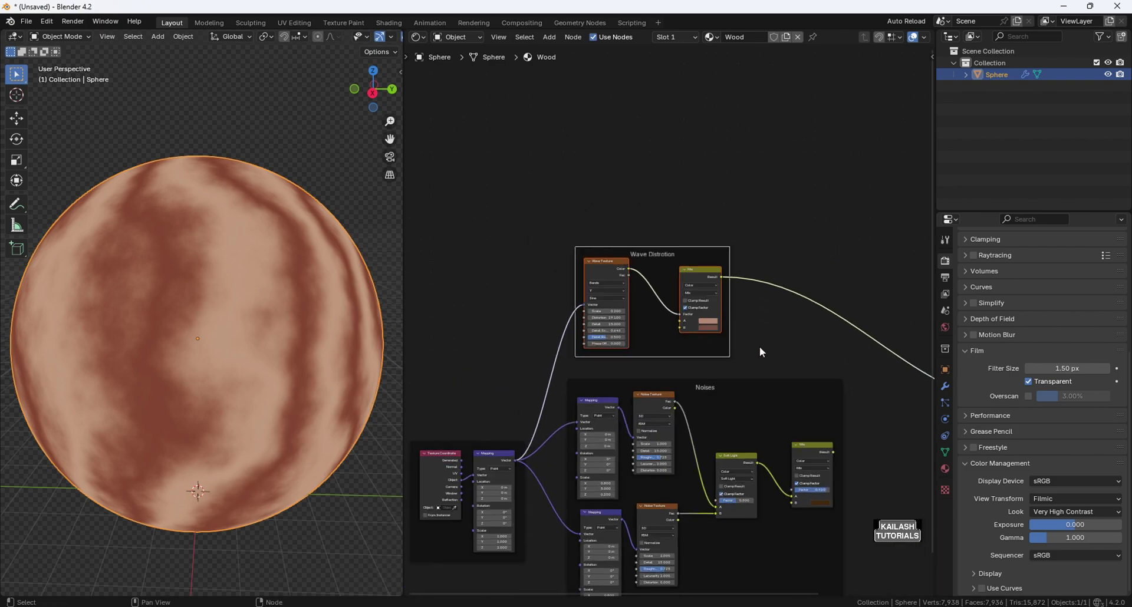
pyautogui.moveTo(819, 369); pyautogui.dragTo(723, 305, button='middle')
pyautogui.scroll(1, 723, 296)
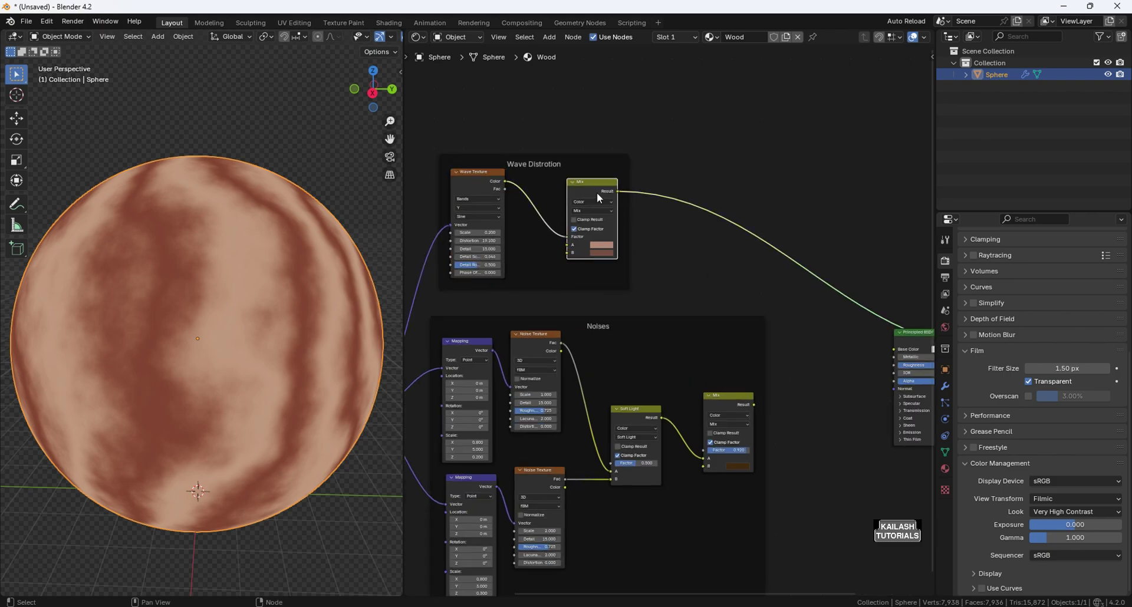
pyautogui.keyDown('shift'); pyautogui.click(724, 400); pyautogui.keyUp('shift')
pyautogui.hotkey('ctrl', '0')
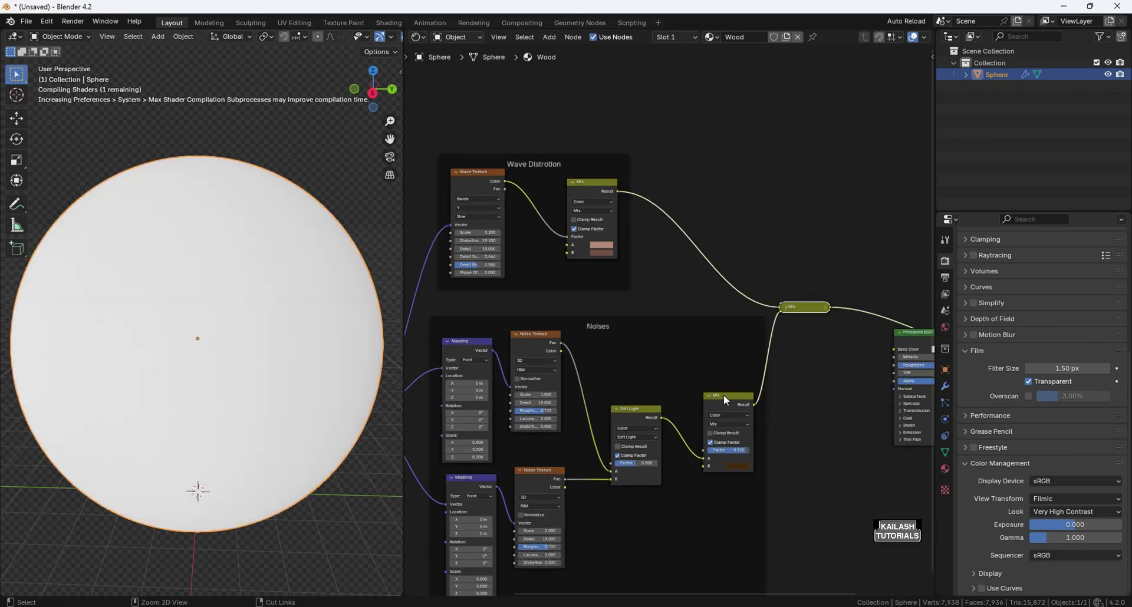
# - Expand the new combining Mix node and move it up, farther from the Noises frame
pyautogui.scroll(5, 724, 328)
pyautogui.moveTo(725, 328); pyautogui.dragTo(553, 347, button='middle')
pyautogui.scroll(2, 795, 338)
pyautogui.scroll(3, 671, 322)
pyautogui.click(629, 296)
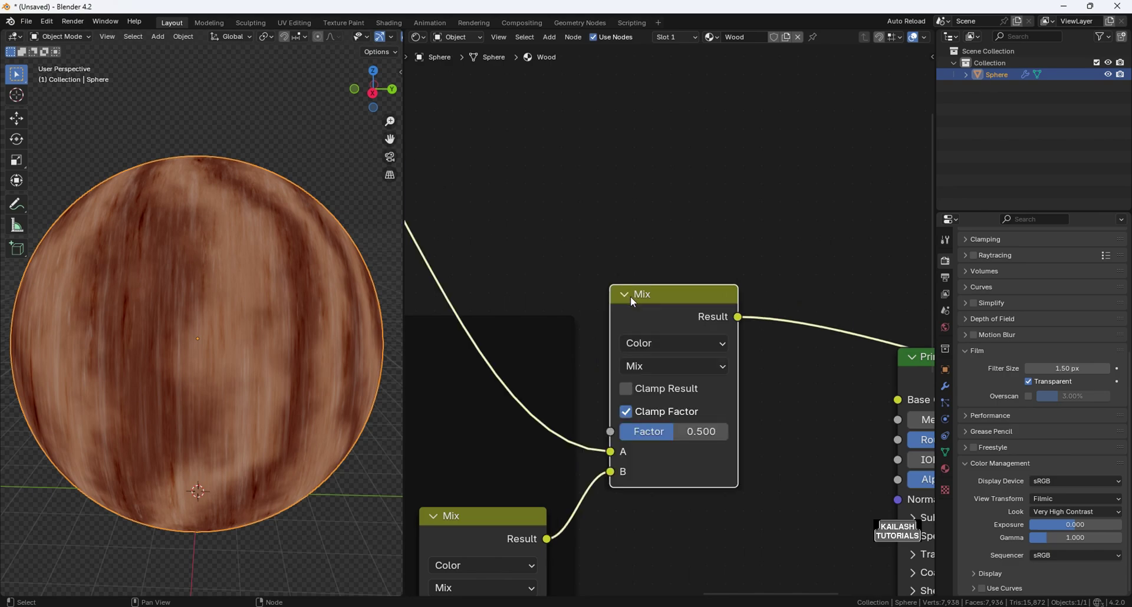
pyautogui.moveTo(676, 312); pyautogui.dragTo(724, 202)
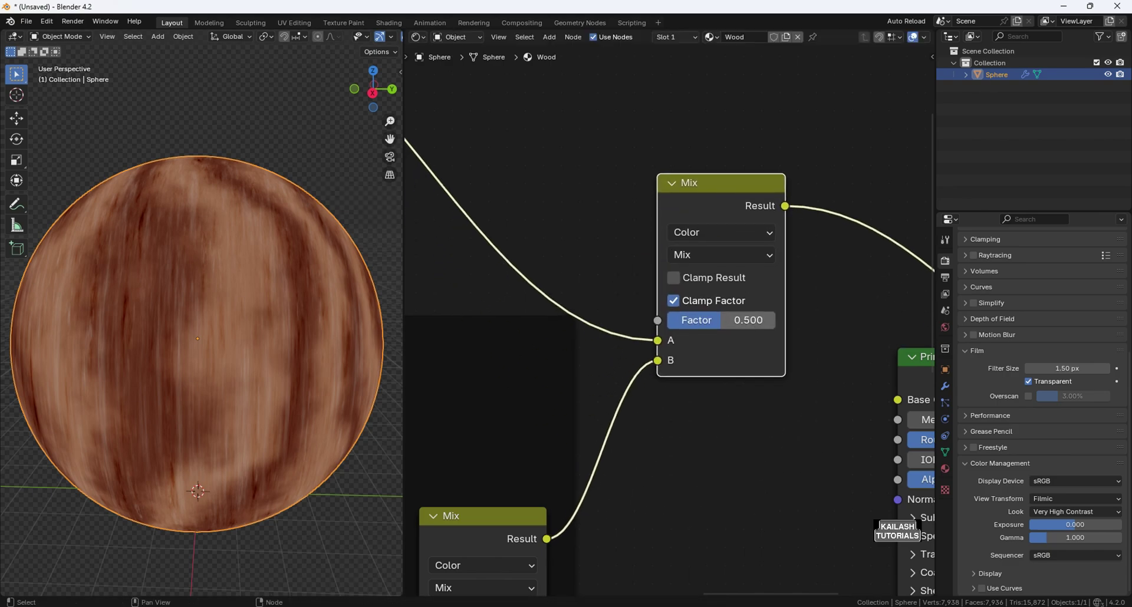
# - Set the Factor of the combining Mix node to 0.9
pyautogui.doubleClick(751, 320)
pyautogui.write('0.9')
pyautogui.press('Return')
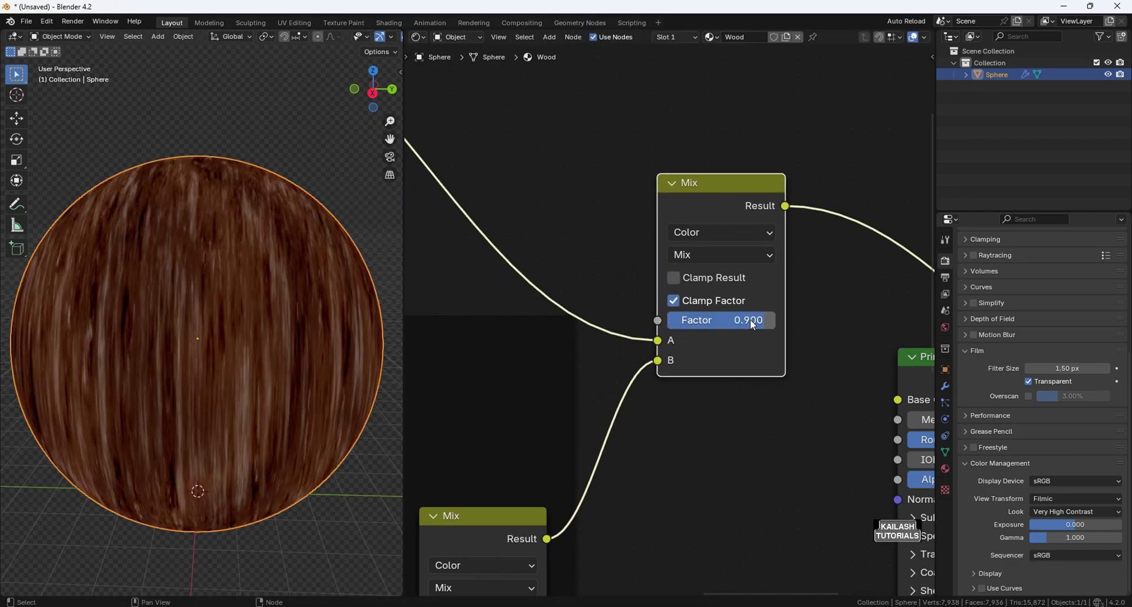
# - Move the Principled BSDF and Material Output nodes farther from the combining Mix node to make room between them
pyautogui.scroll(-3, 750, 320)
pyautogui.moveTo(758, 292); pyautogui.dragTo(663, 289, button='middle')
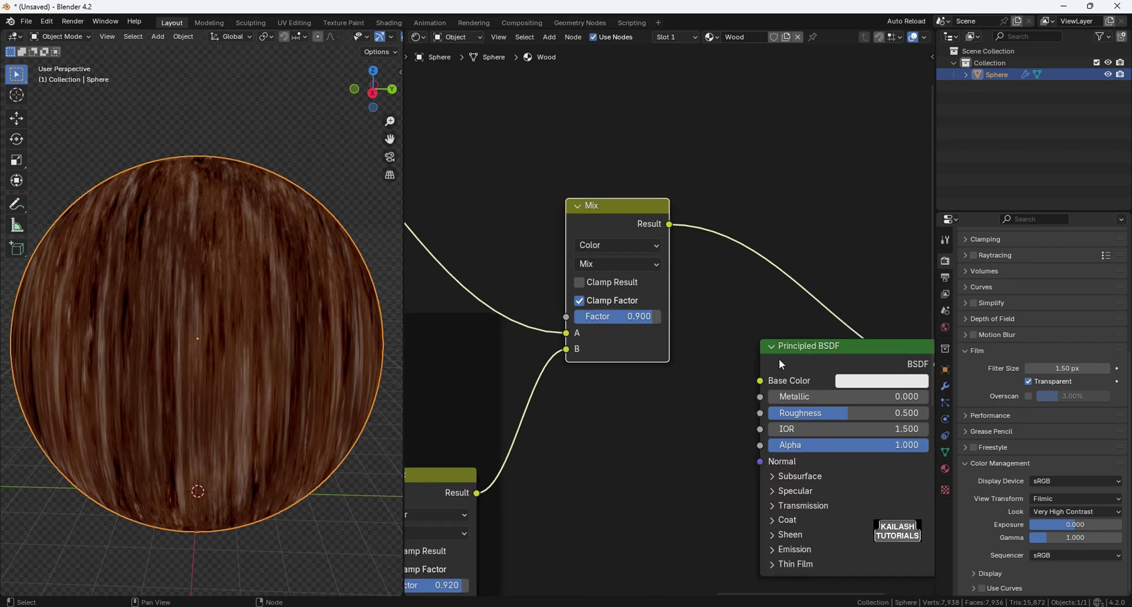
pyautogui.moveTo(752, 225); pyautogui.dragTo(648, 263, button='middle')
pyautogui.scroll(-8, 651, 274)
pyautogui.moveTo(865, 448); pyautogui.dragTo(696, 325)
pyautogui.press('g')
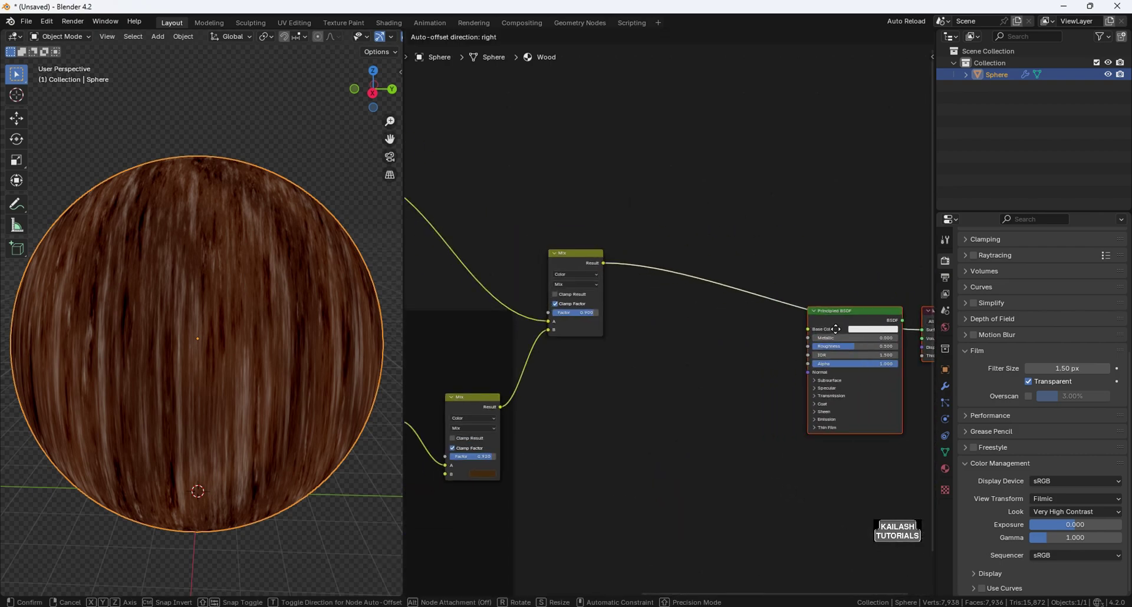
pyautogui.click(897, 322)
# - Connect the combining Mix node's result to the Principled BSDF's Base Color
pyautogui.keyDown('ctrl'); pyautogui.hscroll(3, 841, 240); pyautogui.keyUp('ctrl')
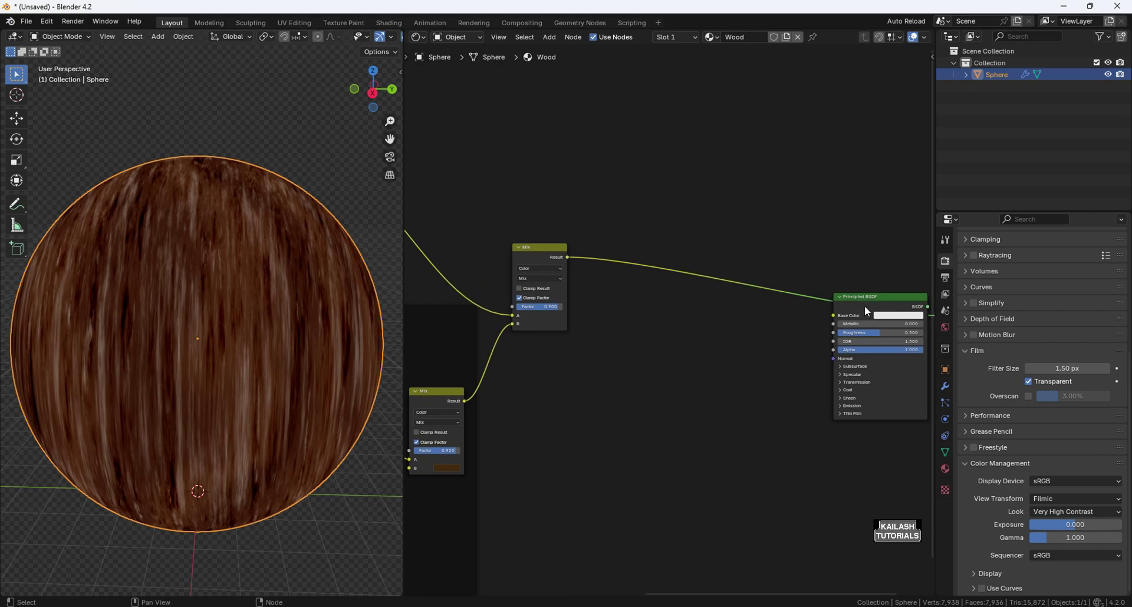
pyautogui.moveTo(865, 312); pyautogui.dragTo(806, 285)
pyautogui.scroll(4, 684, 323)
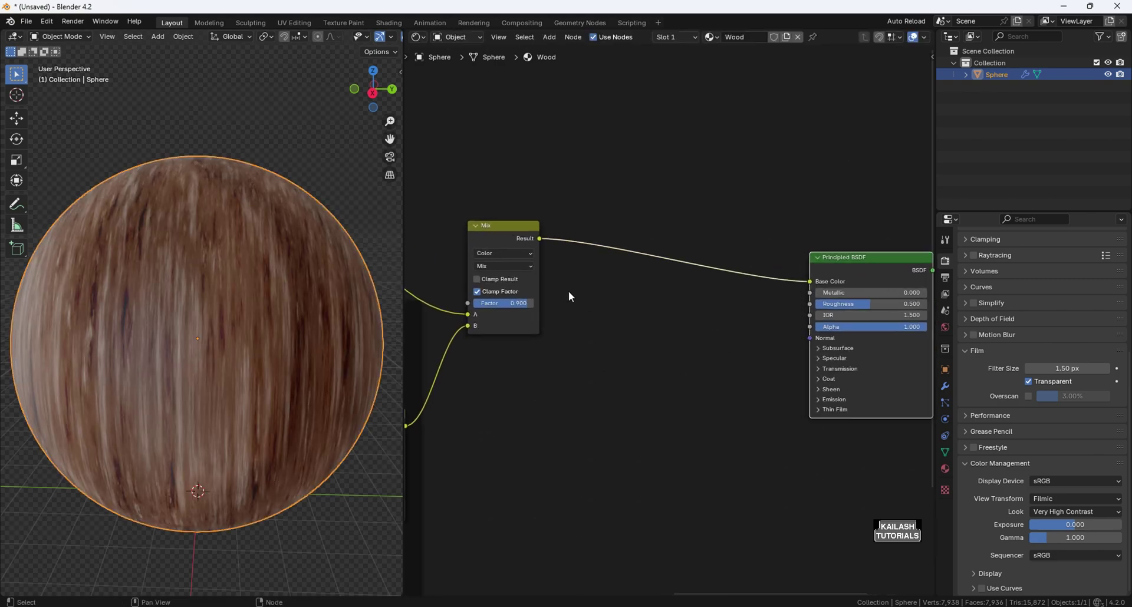
pyautogui.scroll(1, 596, 320)
# - Add a Color Ramp fed by the combining Mix result and connect its Color output to the Principled BSDF's Roughness
pyautogui.moveTo(548, 260); pyautogui.dragTo(626, 329)
pyautogui.write('ramp')
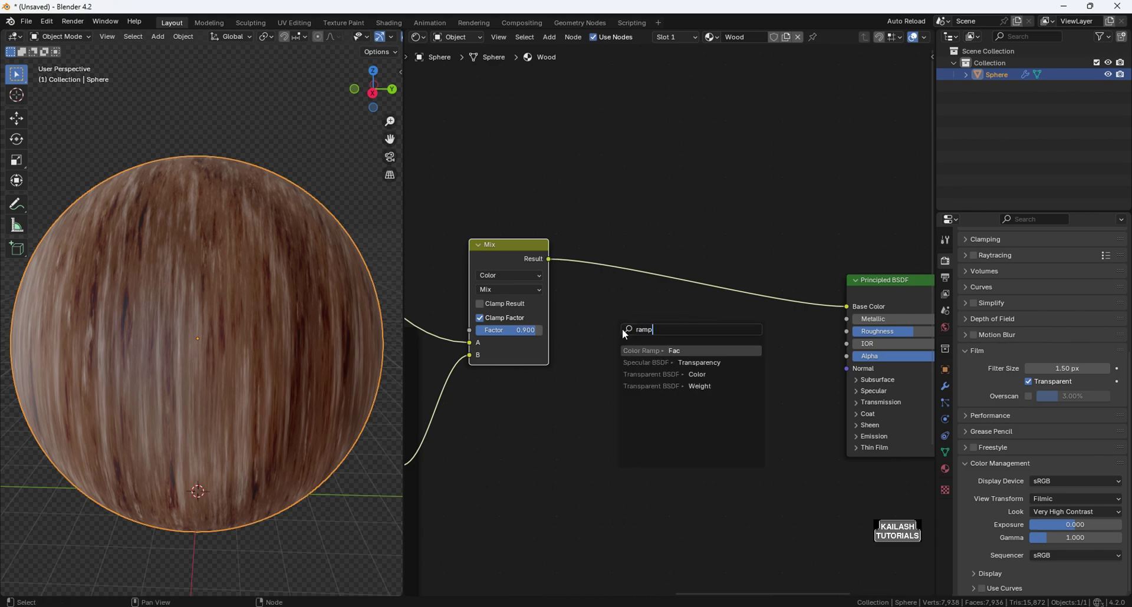
pyautogui.press('Return')
pyautogui.click(594, 331)
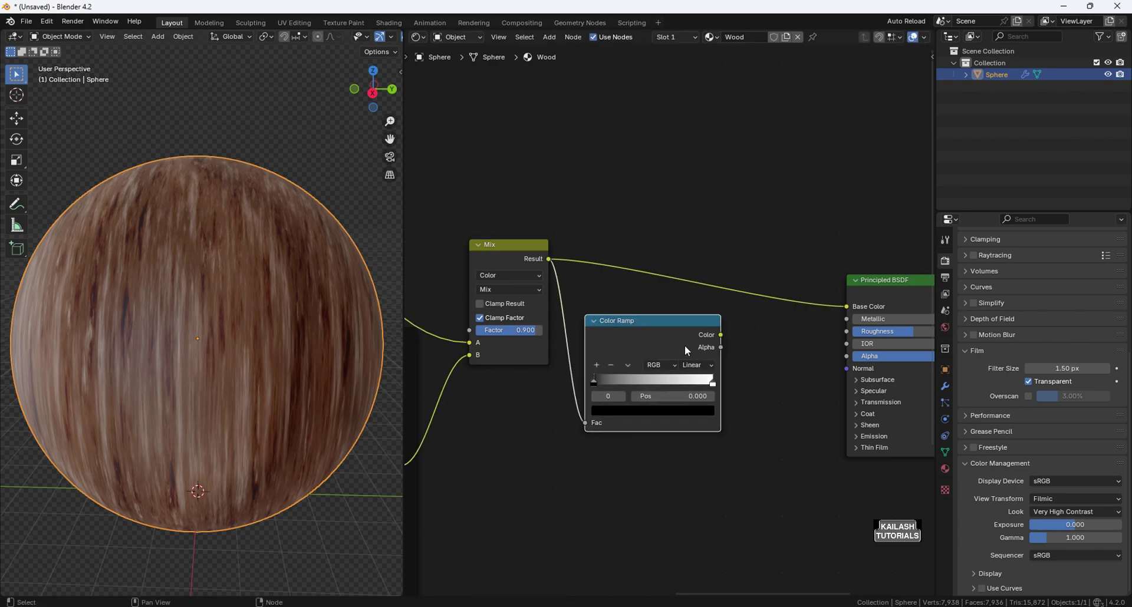
pyautogui.moveTo(721, 335); pyautogui.dragTo(847, 332)
pyautogui.scroll(1, 663, 319)
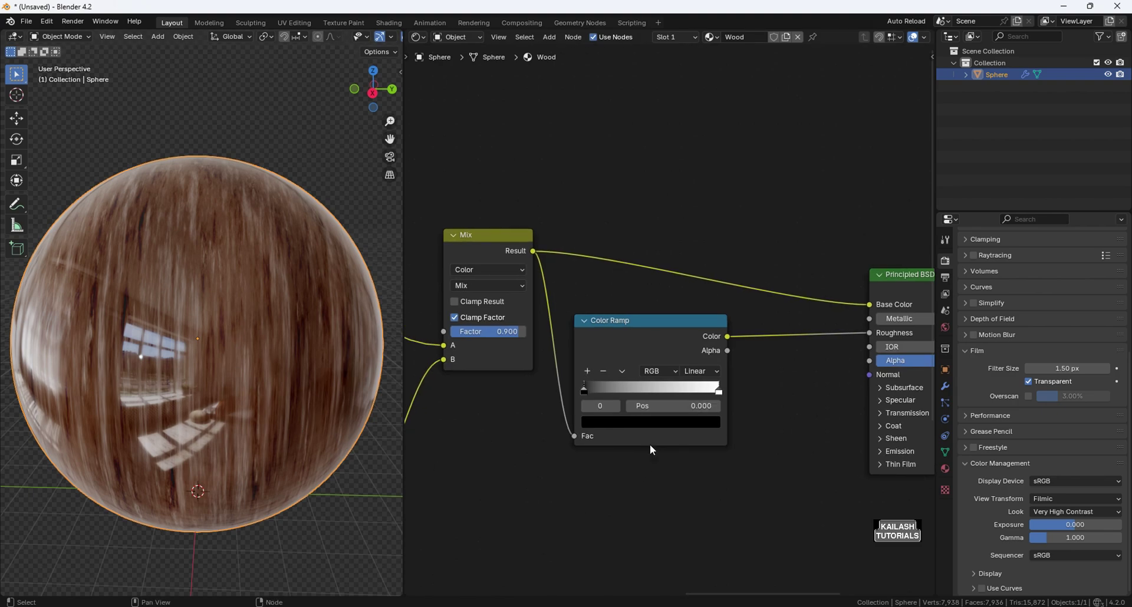
# - Set the first stop of the roughness Color Ramp to hex C9C9C9
pyautogui.click(646, 421)
pyautogui.moveTo(705, 334)
pyautogui.mouseDown()
pyautogui.moveTo(709, 238)
pyautogui.moveTo(709, 332)
pyautogui.mouseUp()
pyautogui.keyDown('ctrl'); pyautogui.moveTo(642, 543); pyautogui.dragTo(640, 459, button='middle'); pyautogui.keyUp('ctrl')
pyautogui.click(640, 459)
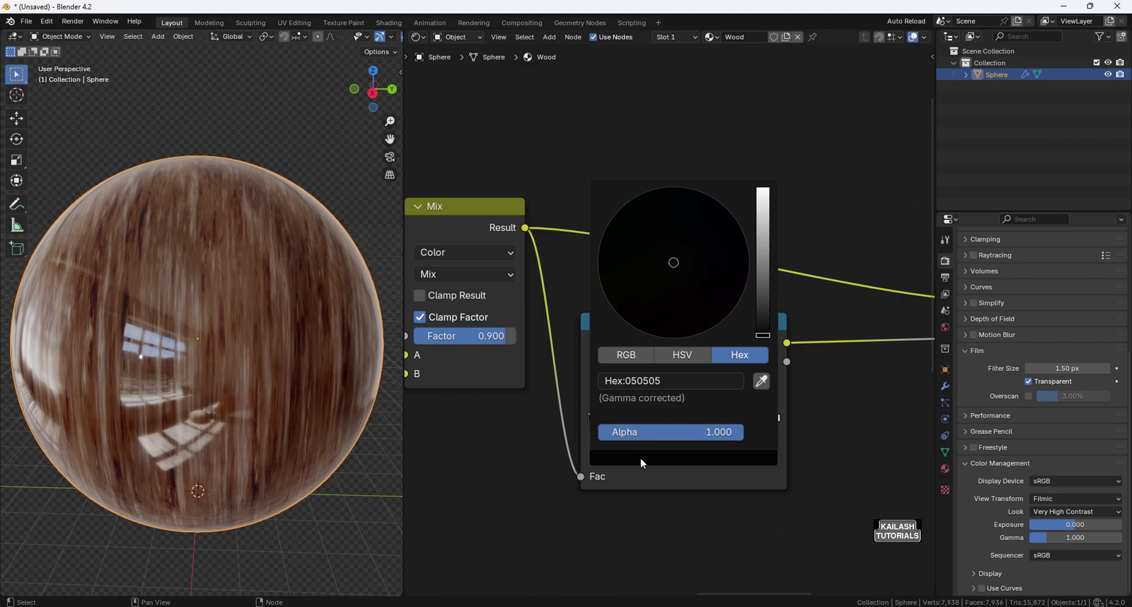
pyautogui.click(638, 384)
pyautogui.write('c9c9c9')
pyautogui.press('Return')
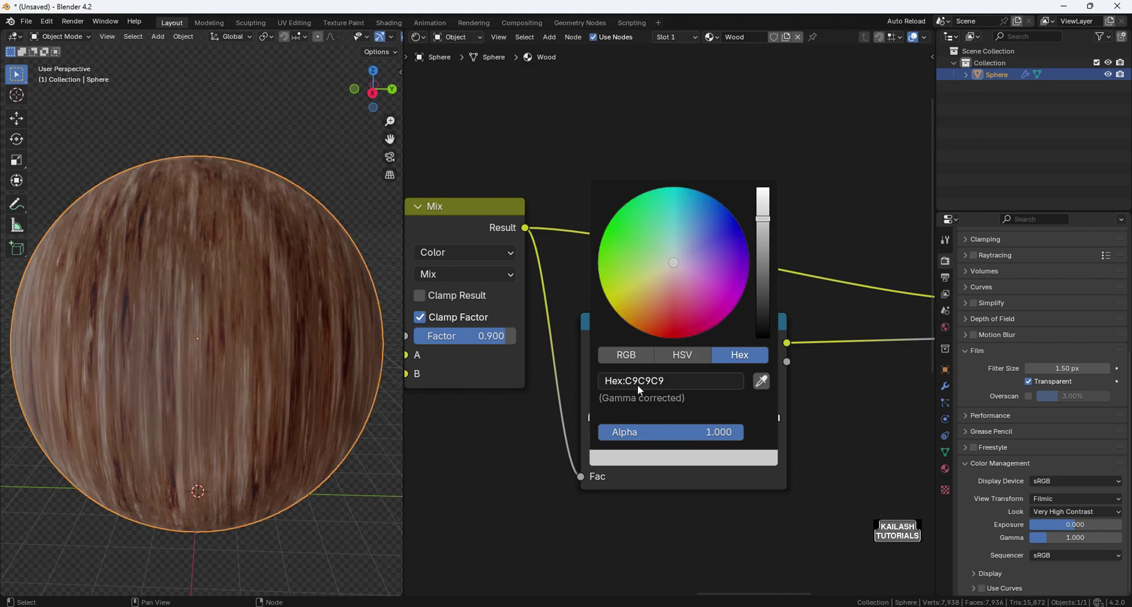
# - Set the last stop of the roughness Color Ramp to hex DBDBDB
pyautogui.click(776, 417)
pyautogui.click(745, 459)
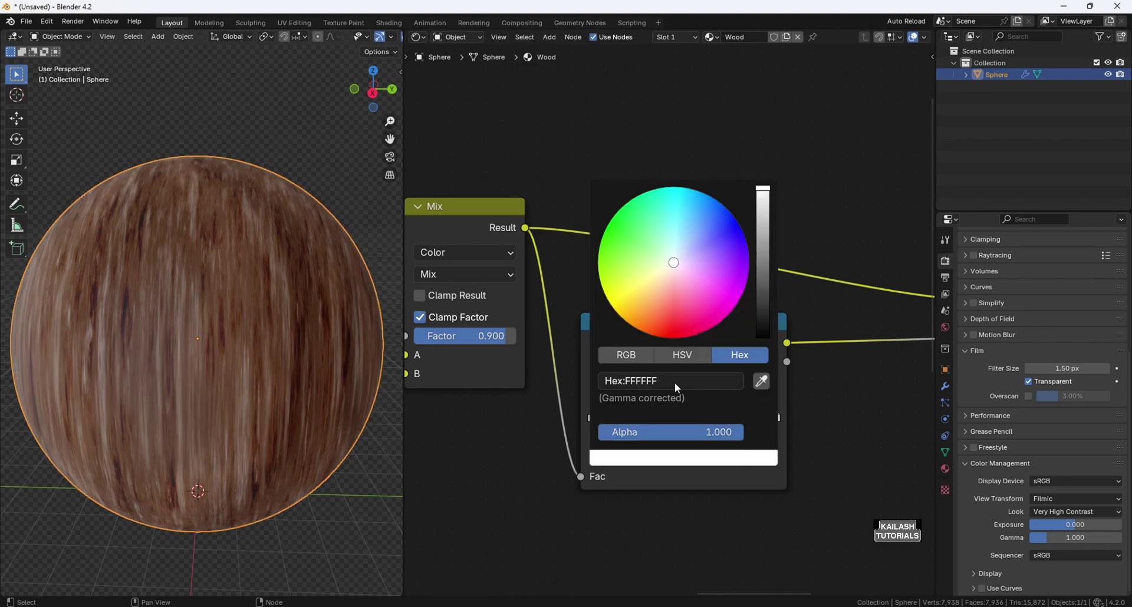
pyautogui.click(674, 382)
pyautogui.write('d')
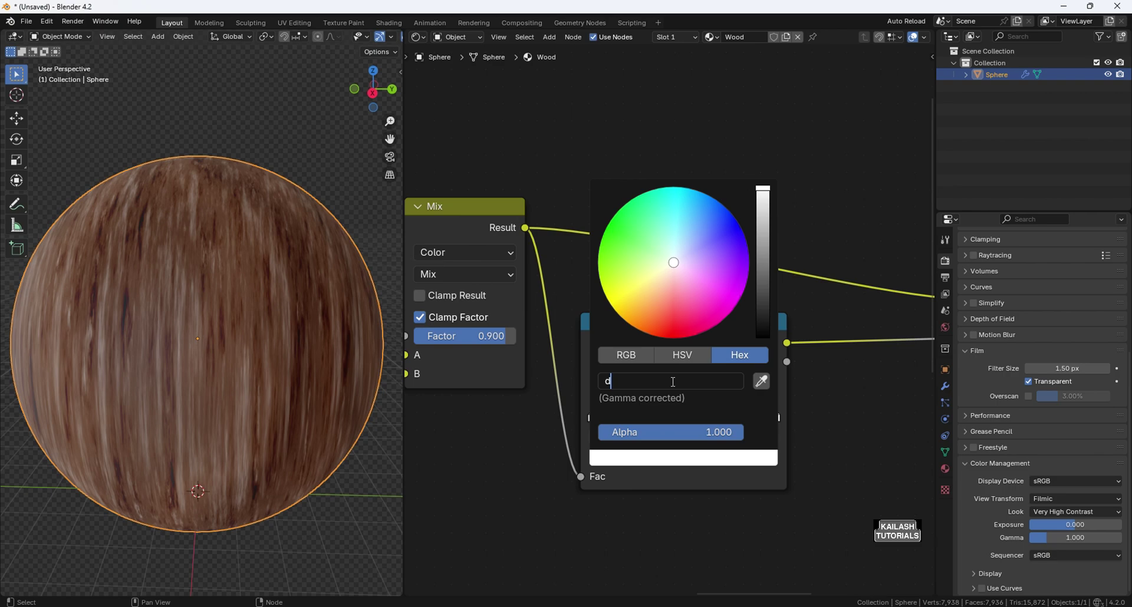
pyautogui.write('bdbdb')
pyautogui.press('Return')
# - Add a Hue/Saturation/Value node on the link between the Color Ramp and the Principled BSDF's Roughness
pyautogui.moveTo(842, 386); pyautogui.dragTo(769, 361, button='middle')
pyautogui.hotkey('shift', 'a')
pyautogui.write('hue')
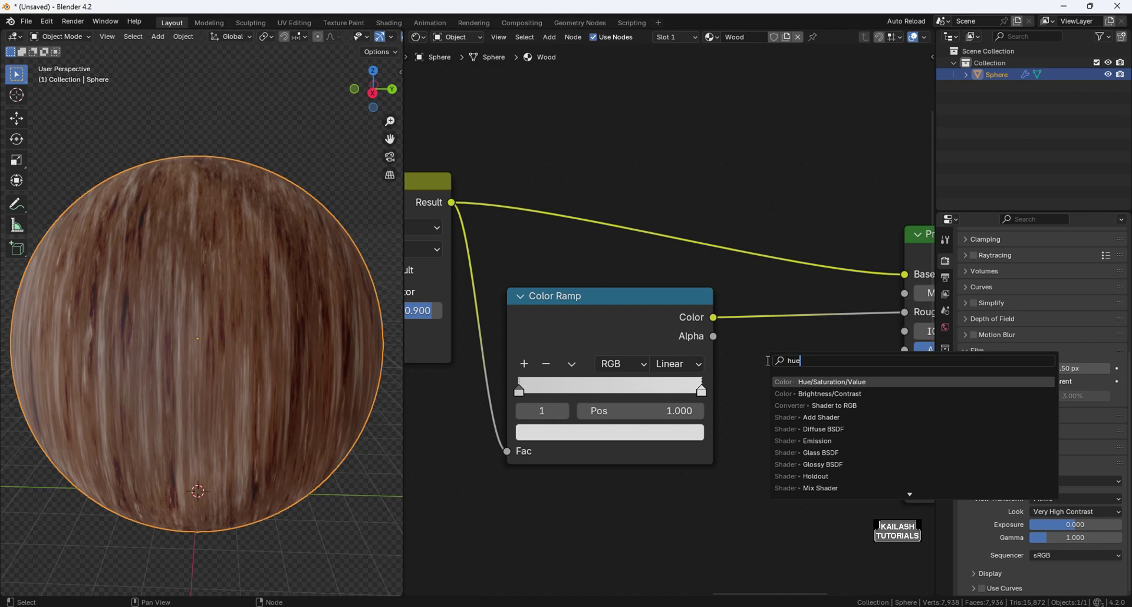
pyautogui.press('Return')
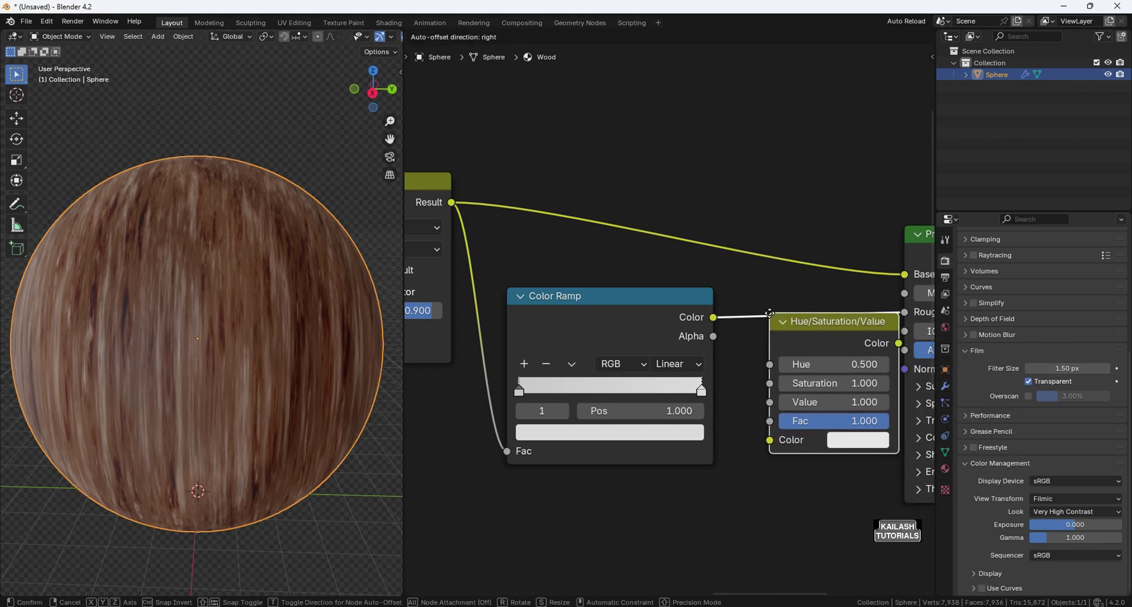
pyautogui.click(765, 309)
# - Test the Hue/Saturation/Value node's Value at 0 and 2, and set it back to 1
pyautogui.moveTo(809, 378); pyautogui.dragTo(762, 361, button='middle')
pyautogui.click(772, 377)
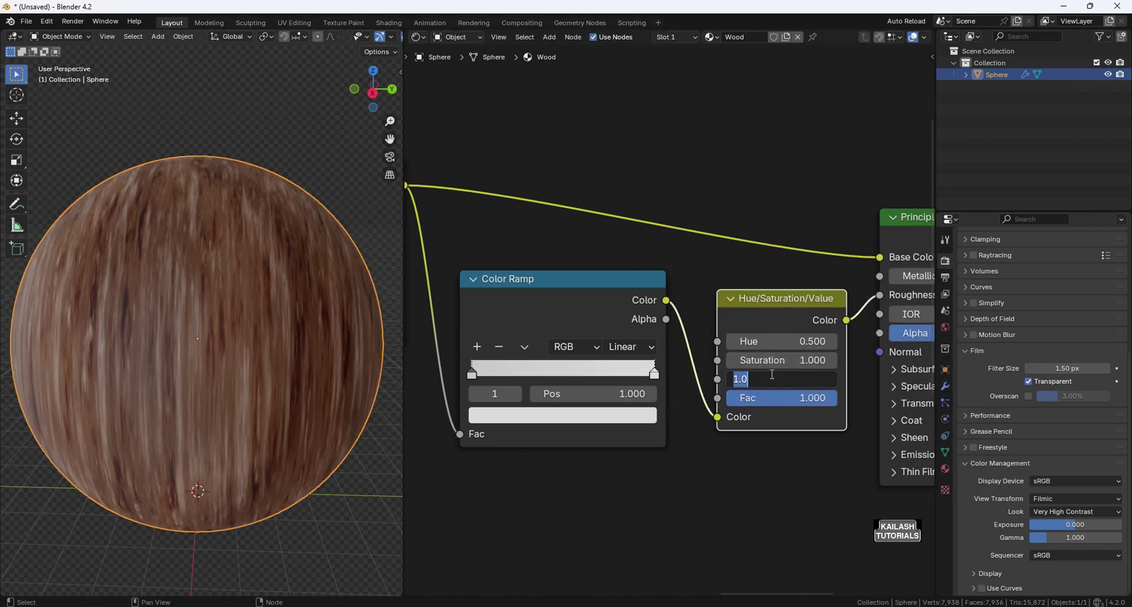
pyautogui.write('0')
pyautogui.press('Return')
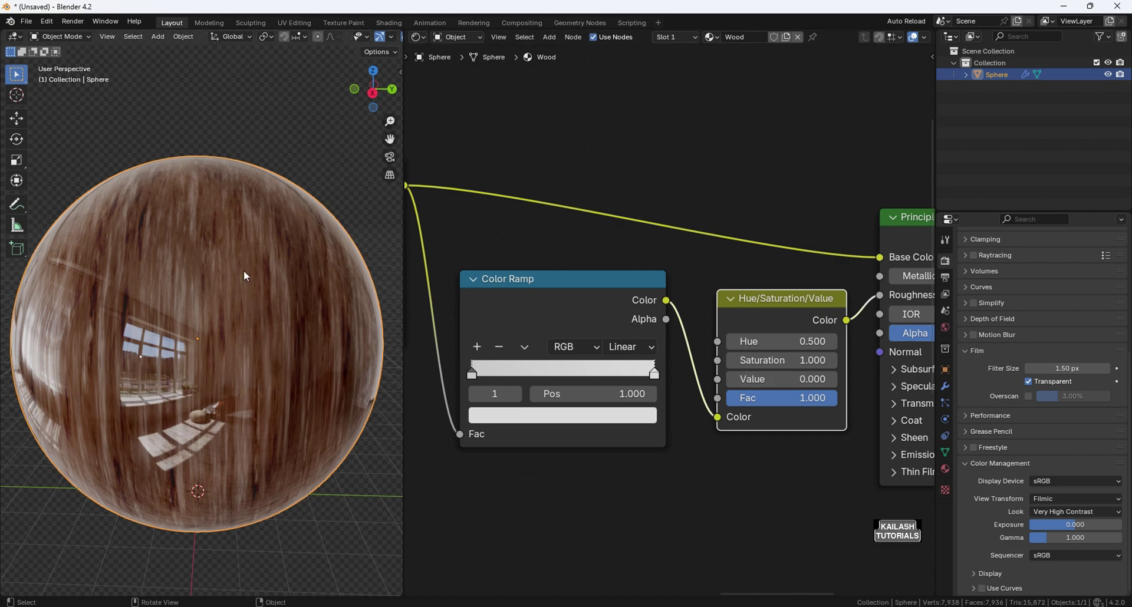
pyautogui.click(795, 377)
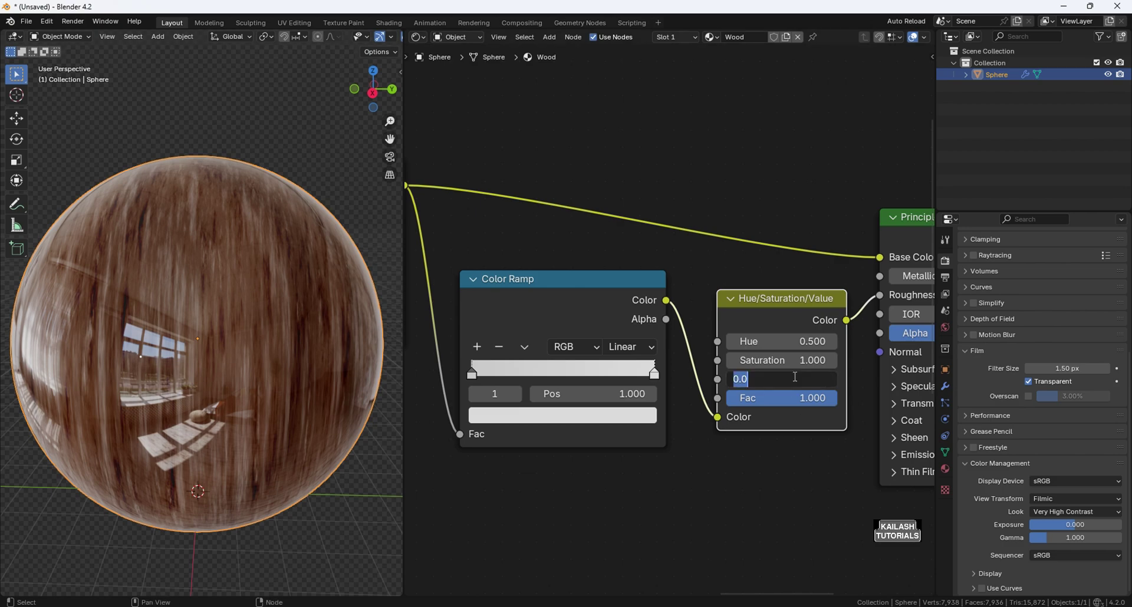
pyautogui.write('2')
pyautogui.press('Return')
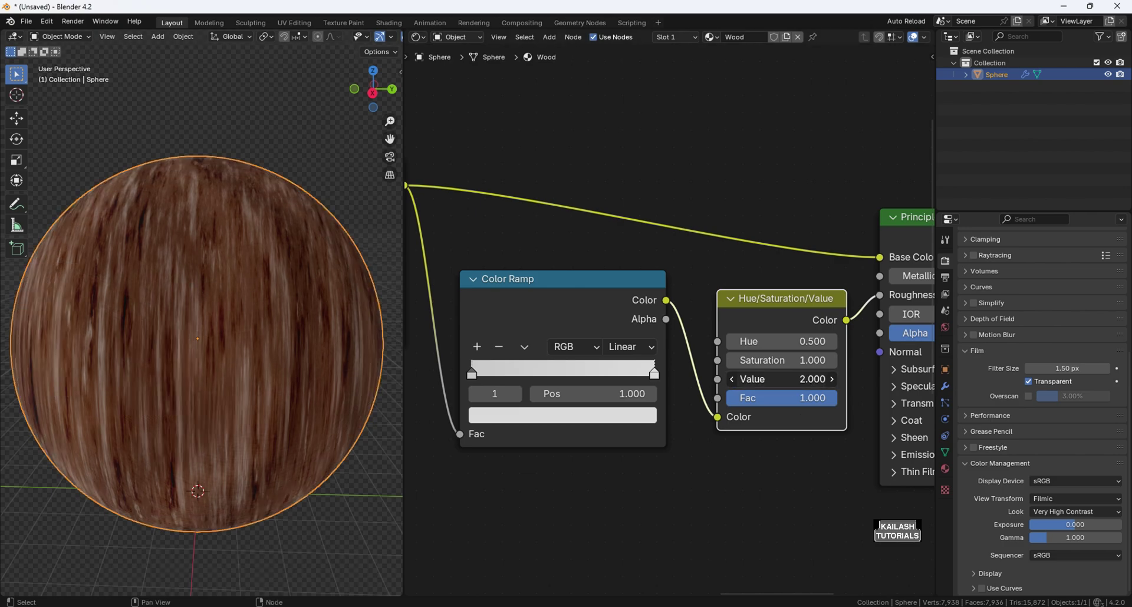
pyautogui.click(807, 382)
pyautogui.write('1')
pyautogui.press('Return')
# - Enclose the Color Ramp and Hue/Saturation/Value nodes in a frame labelled Roughness and position it below the Base Color link
pyautogui.scroll(-7, 819, 283)
pyautogui.moveTo(817, 244); pyautogui.dragTo(735, 221, button='middle')
pyautogui.moveTo(743, 239); pyautogui.dragTo(778, 238)
pyautogui.moveTo(630, 405); pyautogui.dragTo(543, 321)
pyautogui.hotkey('ctrl', 'j')
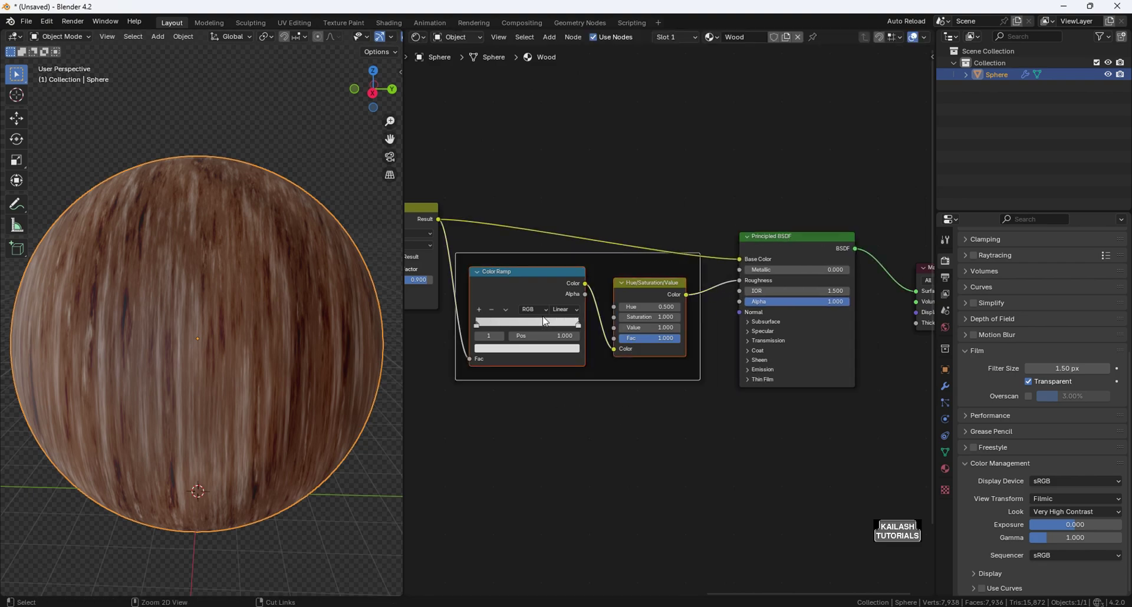
pyautogui.press('F2')
pyautogui.write('Roughness')
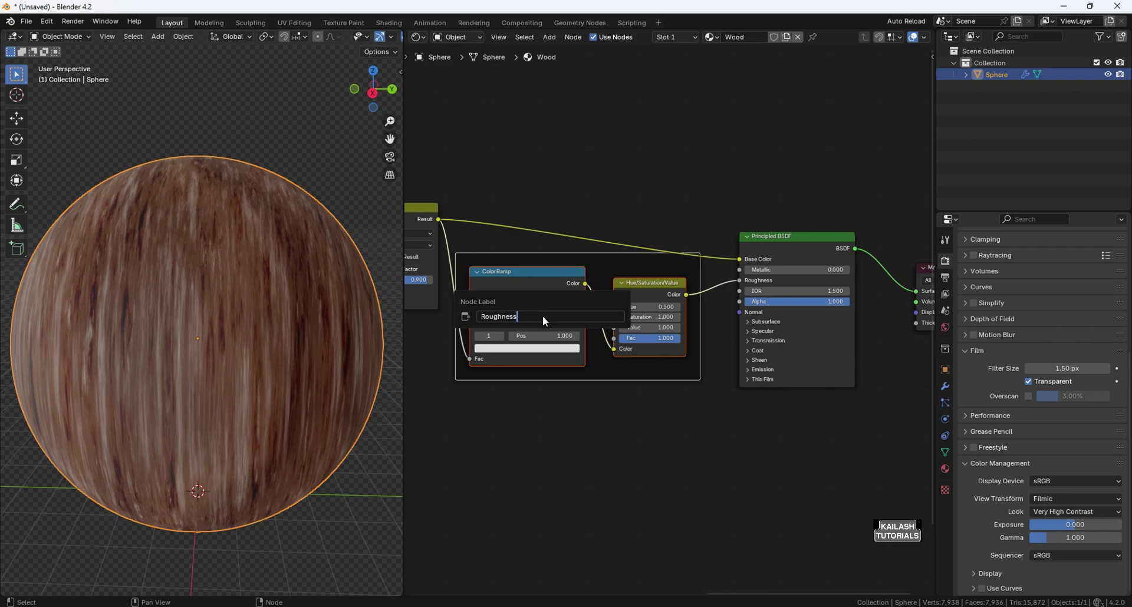
pyautogui.press('Return')
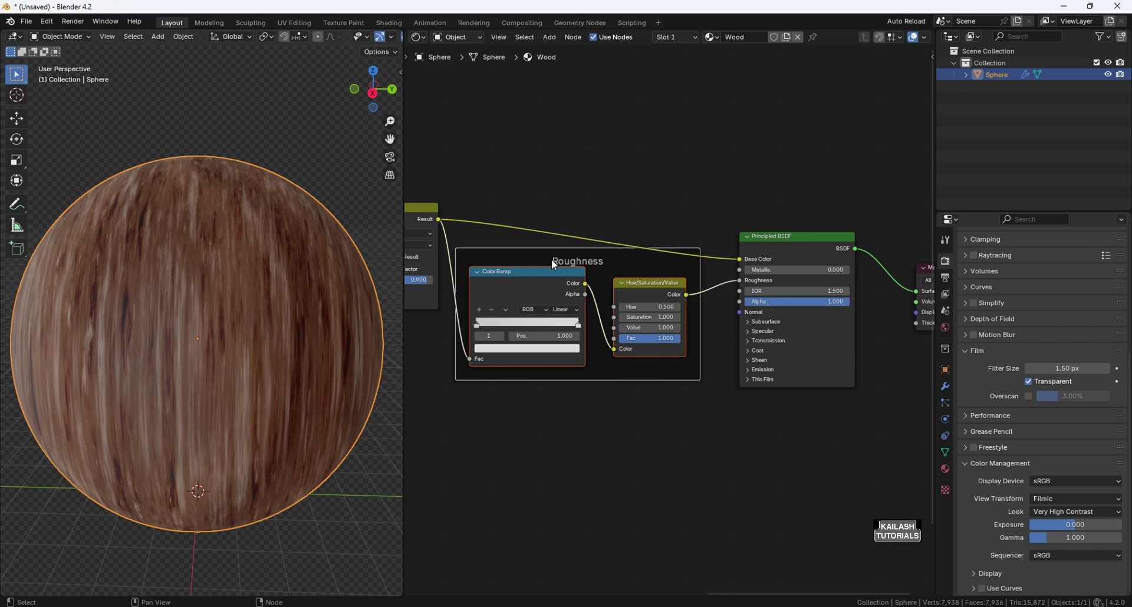
pyautogui.moveTo(552, 250); pyautogui.dragTo(553, 284)
# - Add a Bump node below the Roughness frame and connect its Normal output to the Principled BSDF's Normal
pyautogui.moveTo(591, 362); pyautogui.dragTo(622, 299, button='middle')
pyautogui.hotkey('shift', 'a')
pyautogui.write('bu')
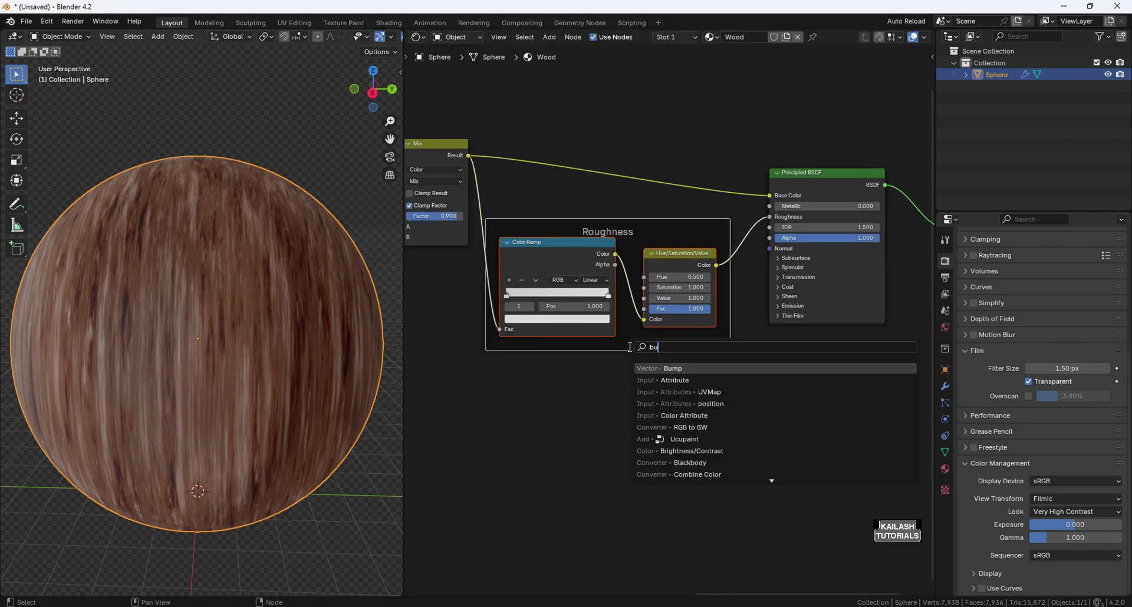
pyautogui.write('mp')
pyautogui.press('Return')
pyautogui.click(632, 424)
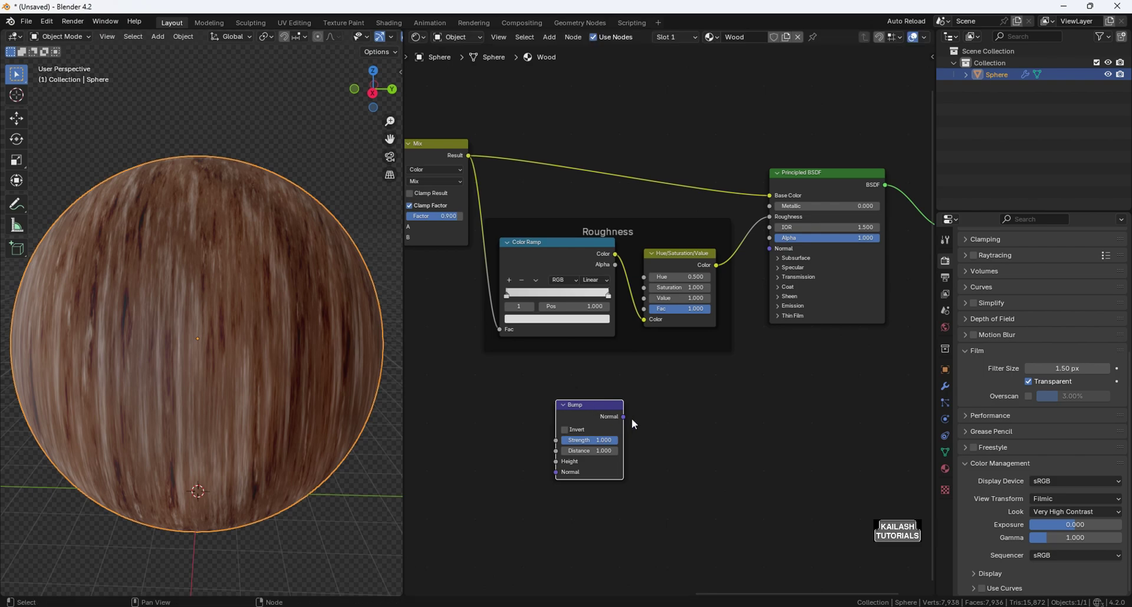
pyautogui.moveTo(624, 417); pyautogui.dragTo(771, 252)
# - Connect the Soft Light node's Result from the Noises frame to the Bump node's Height
pyautogui.scroll(-5, 619, 330)
pyautogui.moveTo(428, 436); pyautogui.dragTo(638, 404, button='middle')
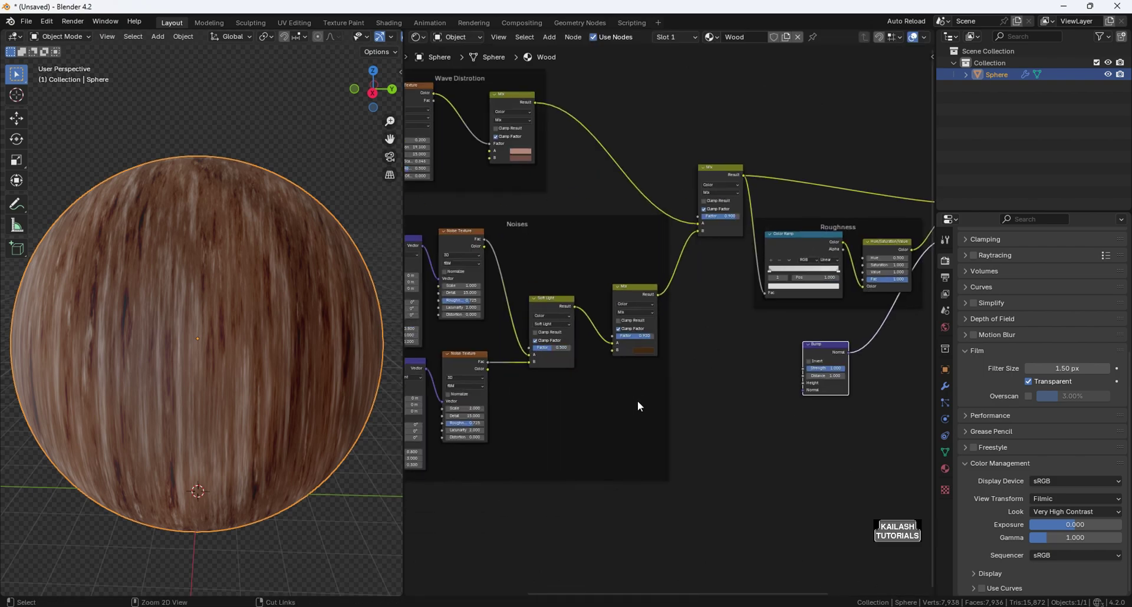
pyautogui.scroll(2, 661, 324)
pyautogui.moveTo(525, 299); pyautogui.dragTo(861, 420)
# - Set the Bump node's Strength to 0.18
pyautogui.moveTo(861, 420); pyautogui.dragTo(708, 394, button='middle')
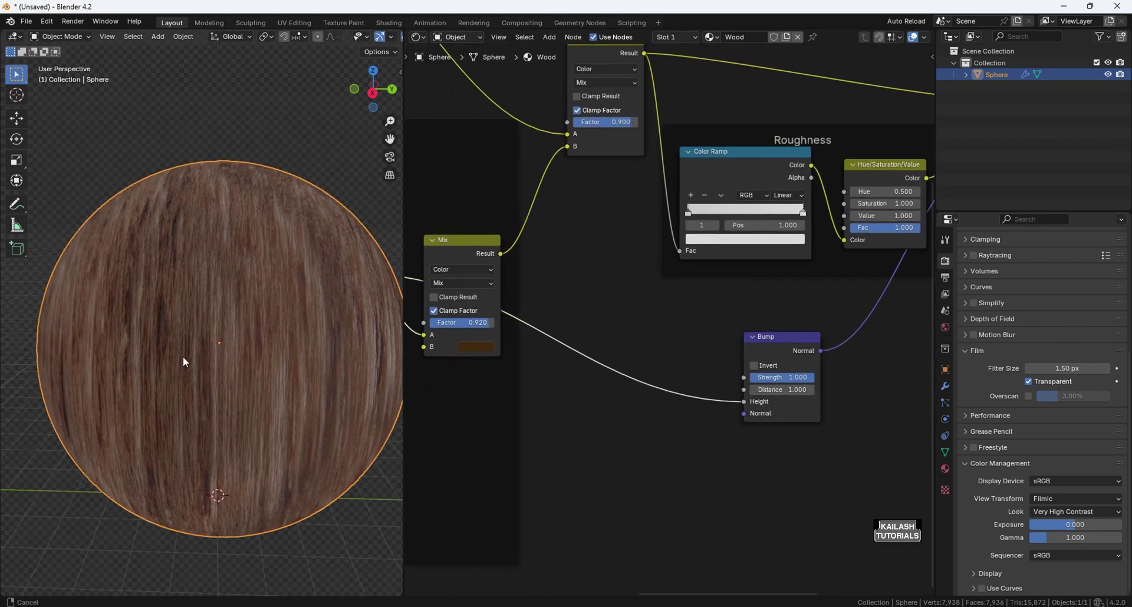
pyautogui.click(775, 378)
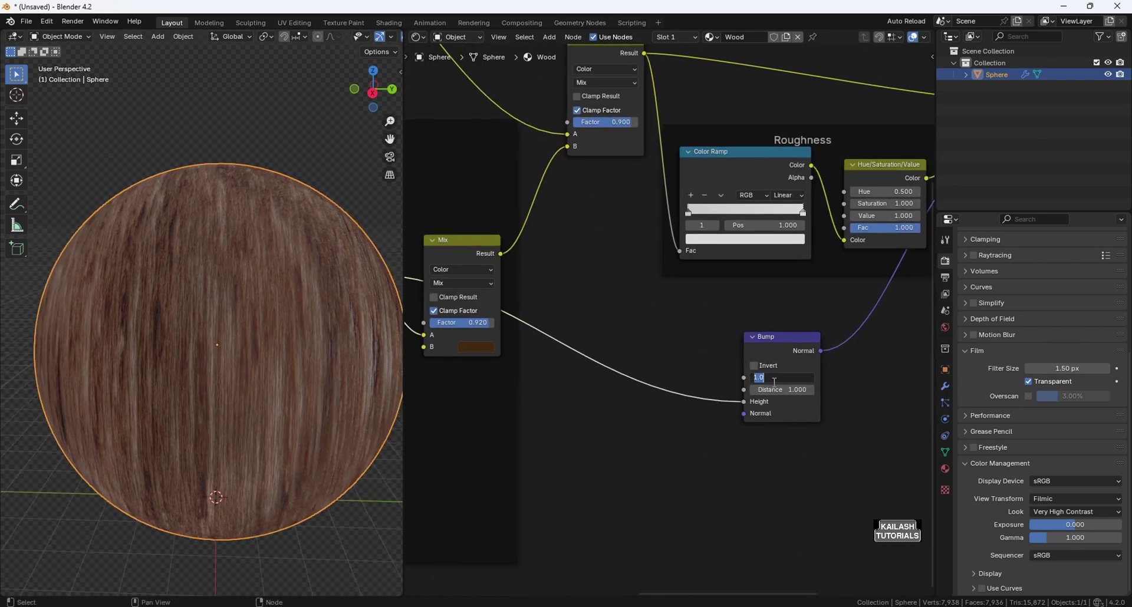
pyautogui.write('.18')
pyautogui.press('Return')
# - Duplicate the Bump node and insert the copy between the first Bump and the Principled BSDF's Normal
pyautogui.moveTo(776, 378); pyautogui.dragTo(693, 403, button='middle')
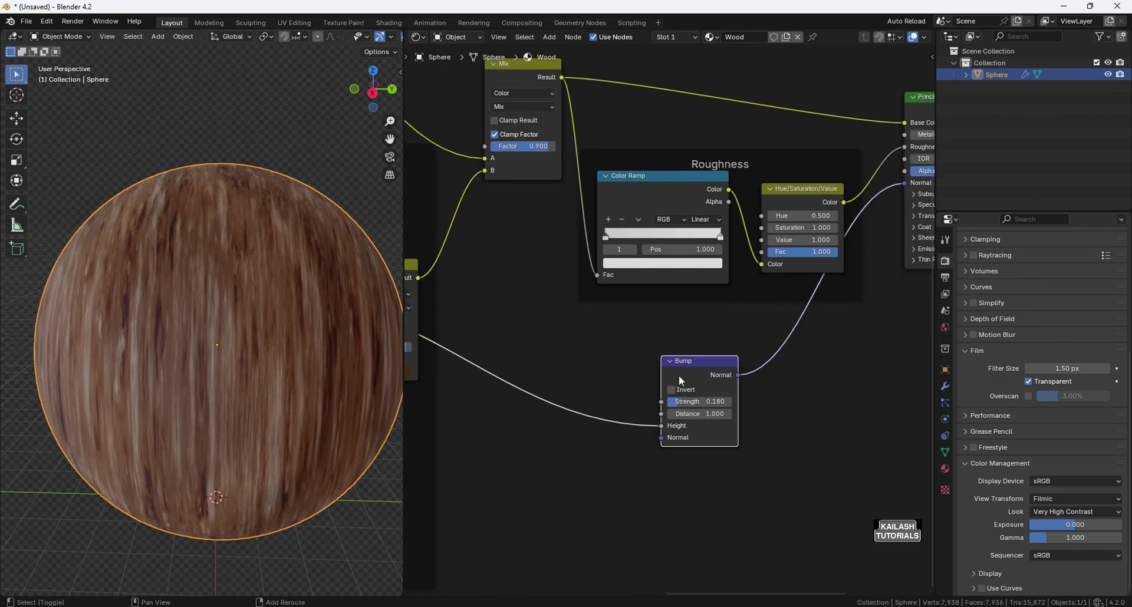
pyautogui.hotkey('shift', 'd')
pyautogui.click(802, 345)
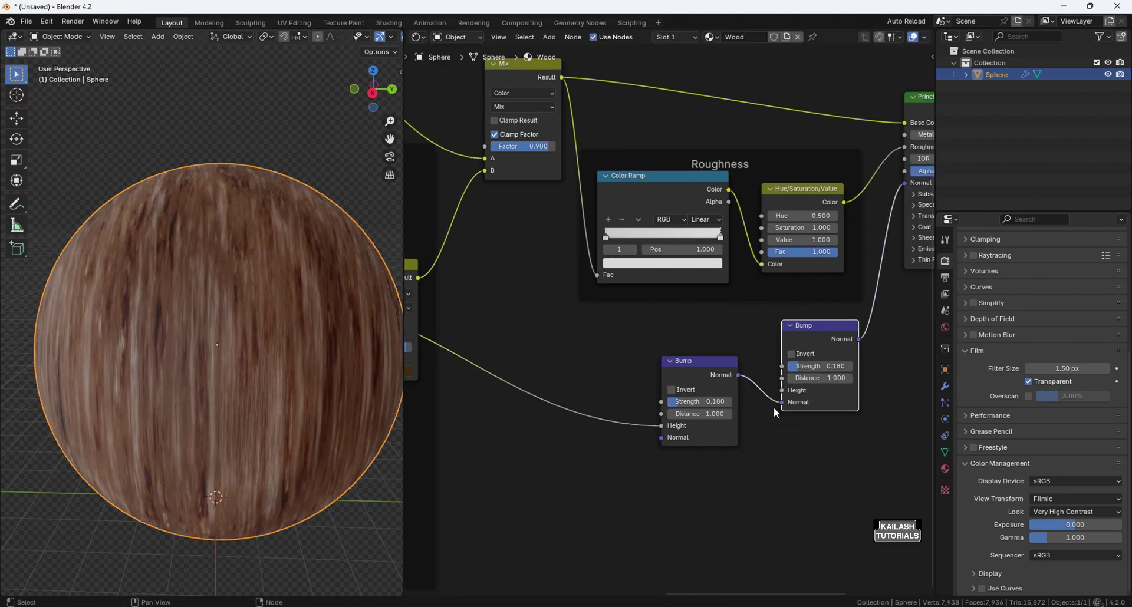
# - Connect the Wave Texture's Color output to the second Bump node's Height
pyautogui.scroll(-5, 565, 312)
pyautogui.moveTo(524, 271); pyautogui.dragTo(544, 294, button='middle')
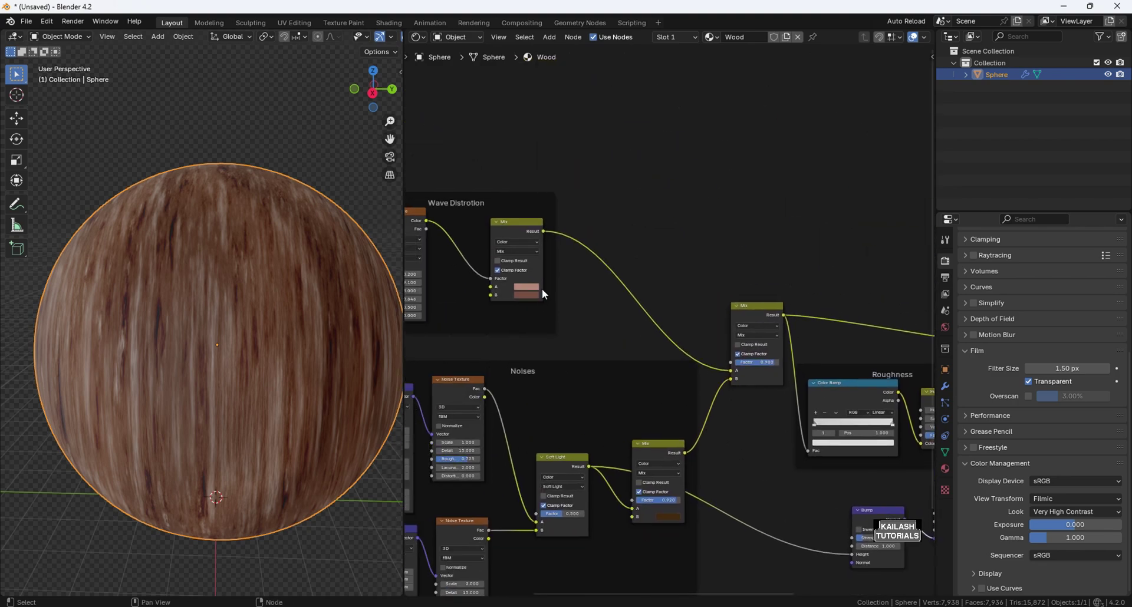
pyautogui.moveTo(438, 228); pyautogui.dragTo(498, 224, button='middle')
pyautogui.moveTo(485, 218); pyautogui.dragTo(804, 527)
# - Set the second Bump node's Strength to 0.1
pyautogui.scroll(3, 707, 412)
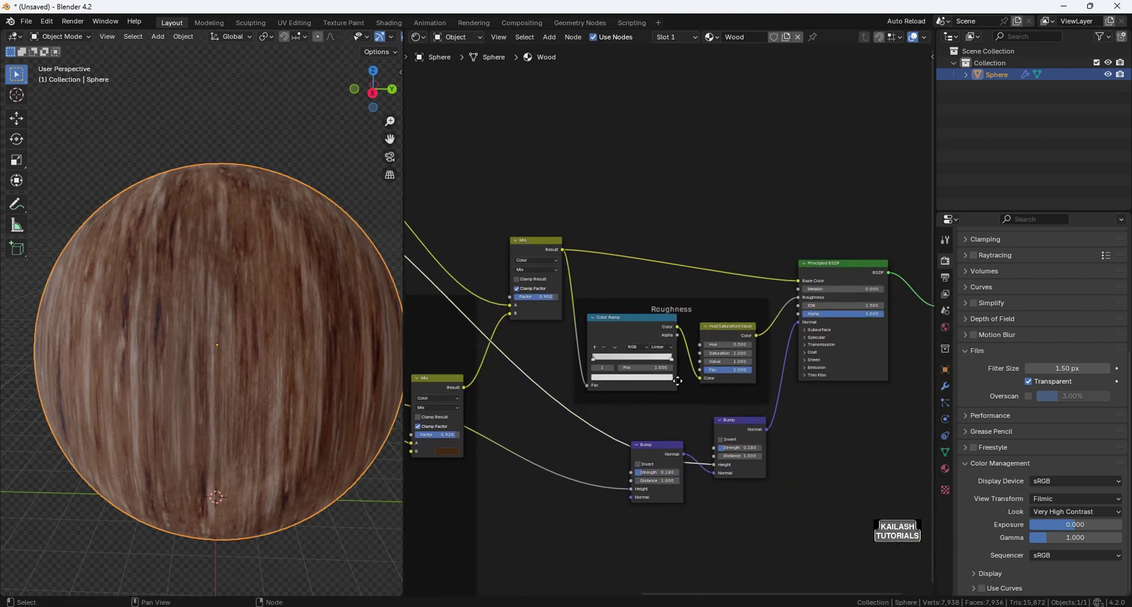
pyautogui.click(666, 451)
pyautogui.press('BackSpace')
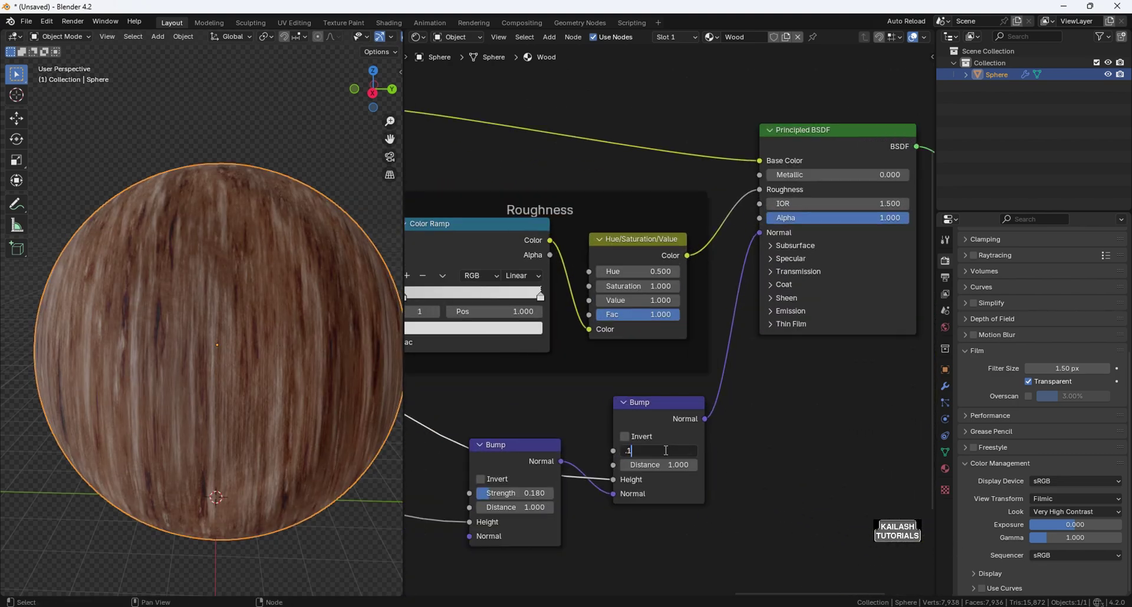
pyautogui.write('.1')
pyautogui.press('Return')
# - Enclose both Bump nodes in a frame labelled Bump
pyautogui.scroll(-2, 538, 379)
pyautogui.moveTo(732, 474); pyautogui.dragTo(617, 369)
pyautogui.hotkey('ctrl', 'j')
pyautogui.press('F2')
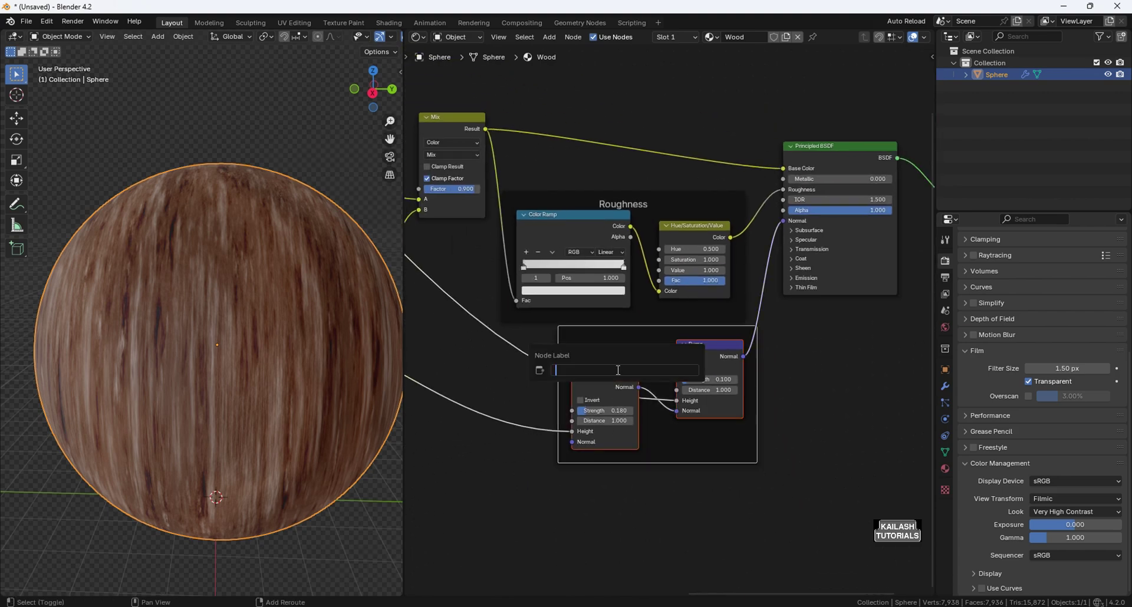
pyautogui.write('Bump')
pyautogui.press('Return')
# - Add a reroute to the link from Soft Light to the first Bump and place it below the Noises frame's Mix node
pyautogui.scroll(-3, 617, 371)
pyautogui.moveTo(516, 347); pyautogui.dragTo(708, 405, button='middle')
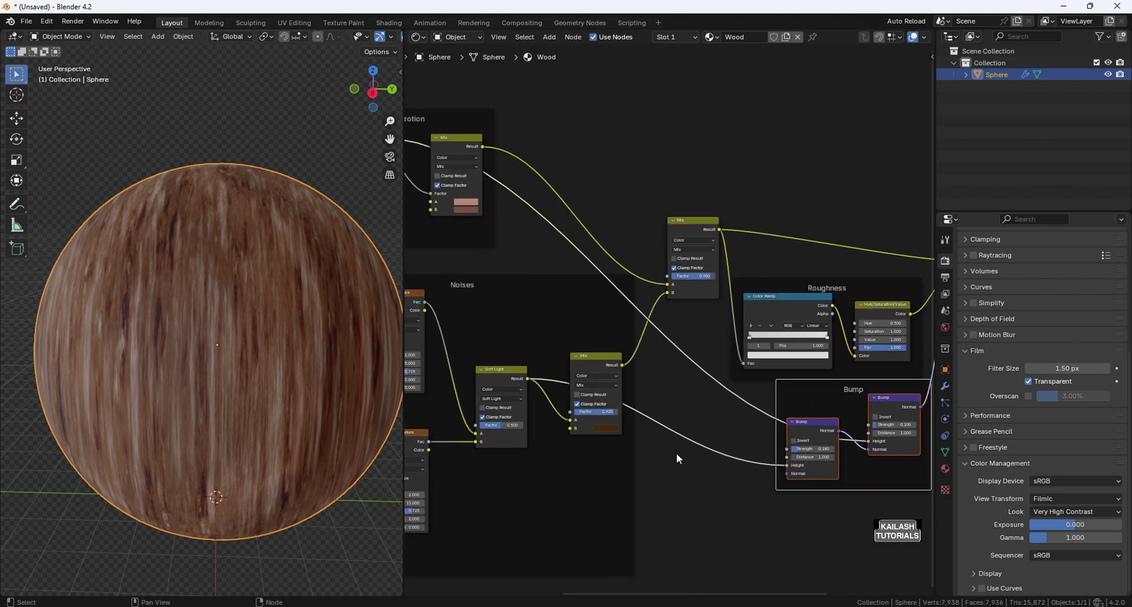
pyautogui.moveTo(677, 458); pyautogui.dragTo(647, 395, button='middle')
pyautogui.scroll(2, 620, 384)
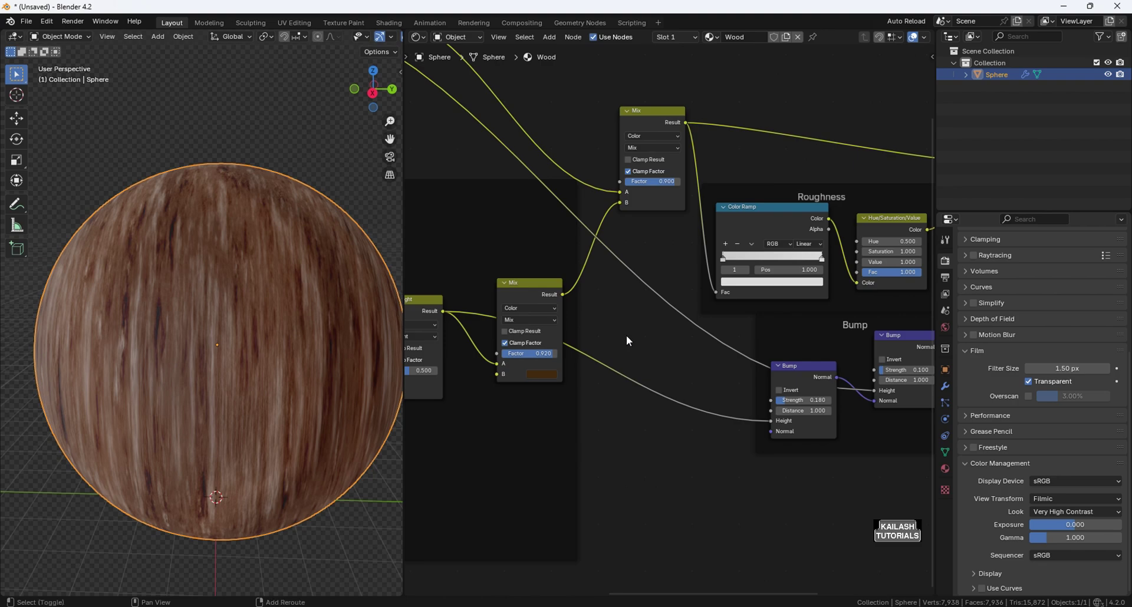
pyautogui.keyDown('shift'); pyautogui.moveTo(626, 335); pyautogui.dragTo(617, 414, button='right'); pyautogui.keyUp('shift')
pyautogui.press('g')
pyautogui.click(483, 461)
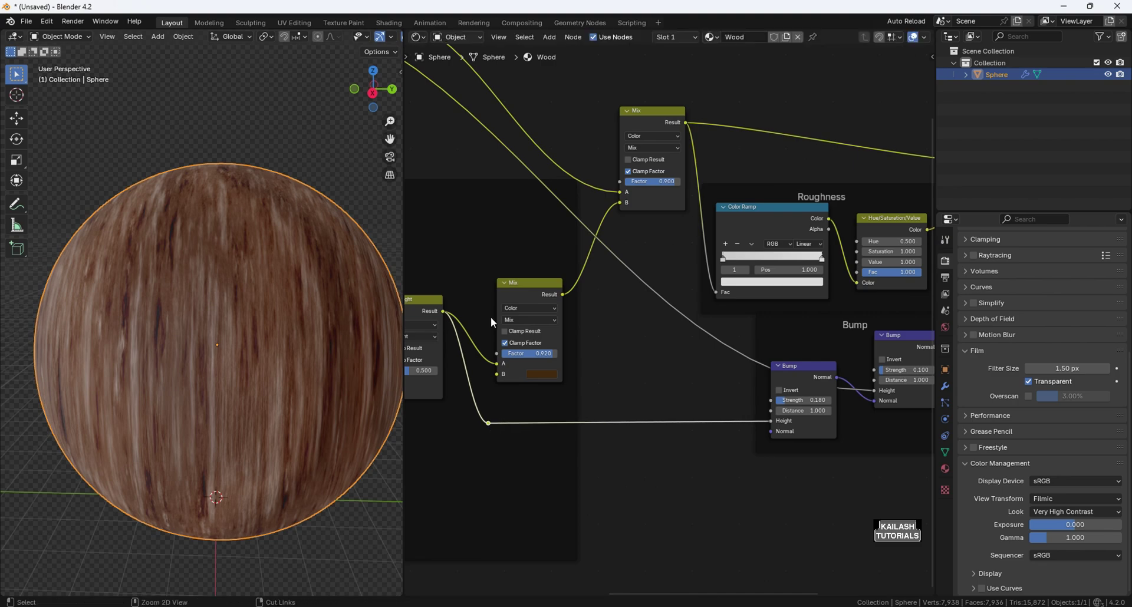
# - Add a reroute to the link from the Wave Texture to the second Bump and place it below the wave frame's Mix node
pyautogui.keyDown('ctrl'); pyautogui.moveTo(492, 323); pyautogui.dragTo(458, 309, button='middle'); pyautogui.keyUp('ctrl')
pyautogui.moveTo(458, 309); pyautogui.dragTo(578, 414, button='middle')
pyautogui.keyDown('shift'); pyautogui.moveTo(569, 255); pyautogui.dragTo(570, 296, button='right'); pyautogui.keyUp('shift')
pyautogui.press('g')
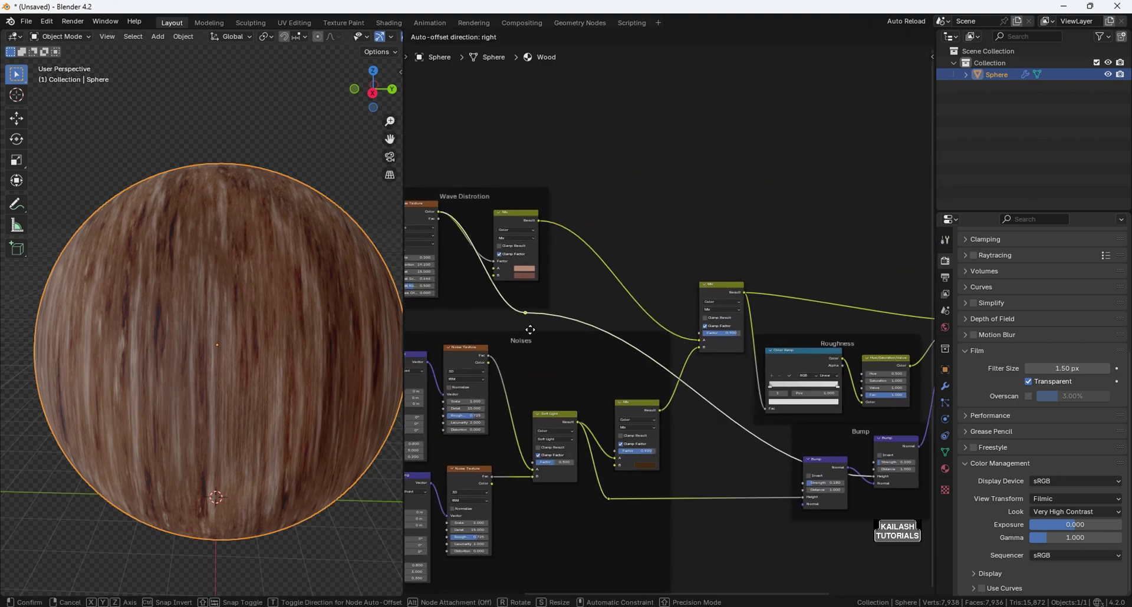
pyautogui.click(520, 333)
# - Add another reroute to the Wave Texture's bump link and place it beside the second Bump node
pyautogui.keyDown('shift'); pyautogui.moveTo(761, 439); pyautogui.dragTo(763, 441, button='right'); pyautogui.keyUp('shift')
pyautogui.press('g')
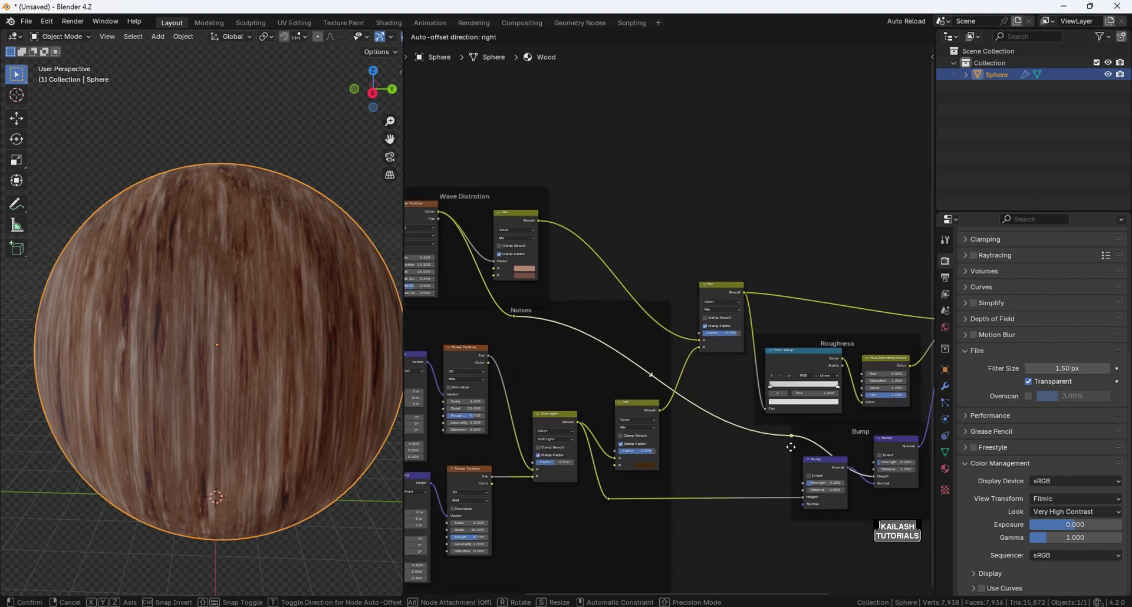
pyautogui.click(891, 433)
# - Move the Bump frame slightly lower to separate it from the Roughness frame
pyautogui.moveTo(891, 432); pyautogui.dragTo(728, 385, button='middle')
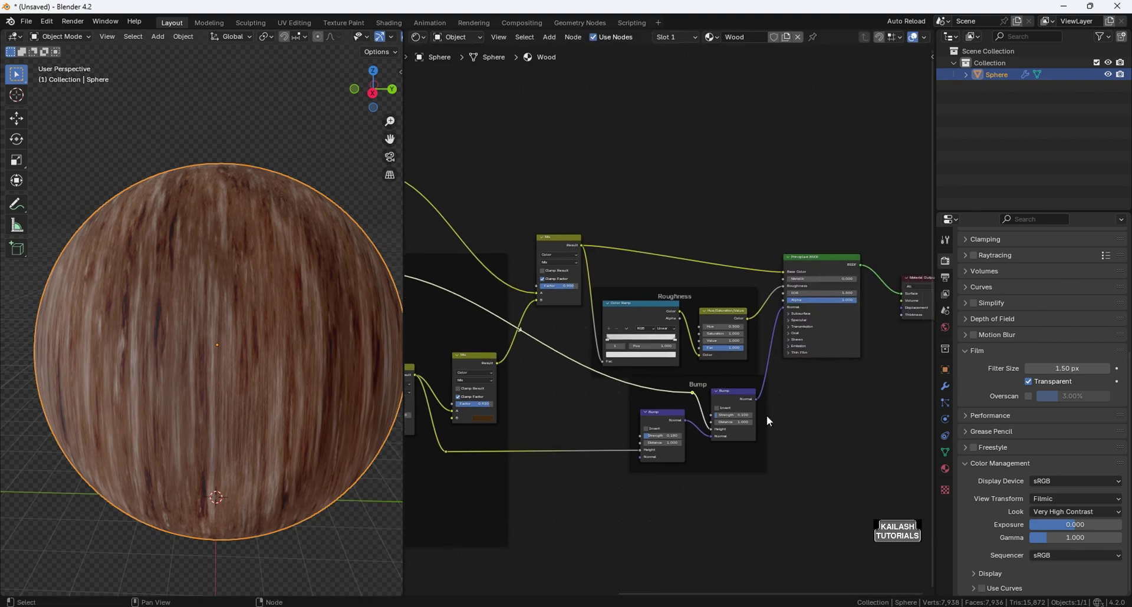
pyautogui.click(740, 469)
pyautogui.press('g')
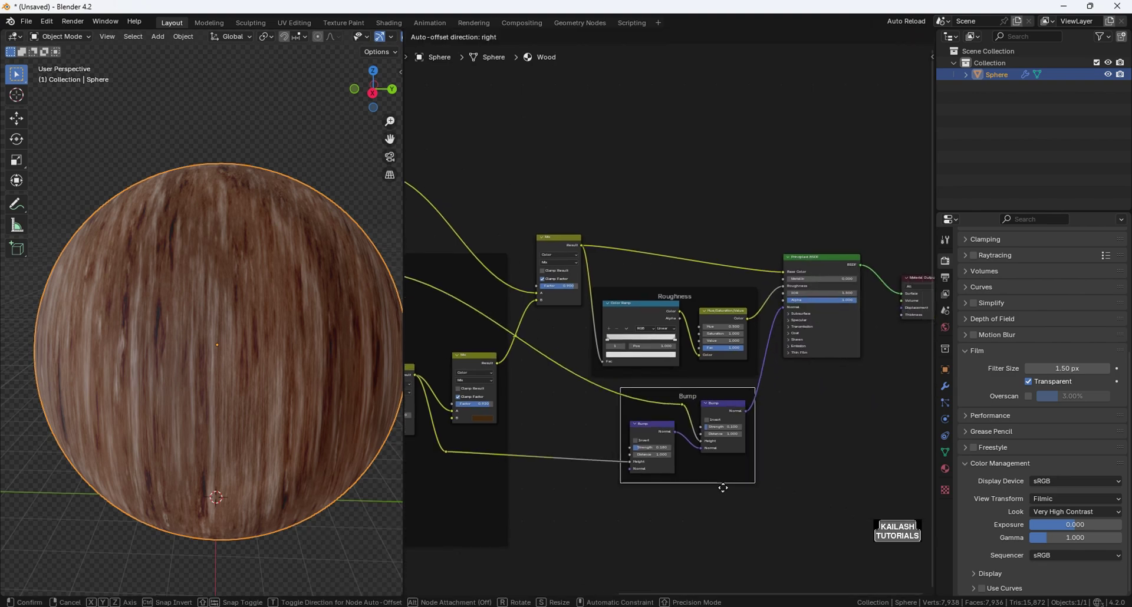
pyautogui.click(714, 489)
# - Group all nodes except the Material Output into a single node group
pyautogui.scroll(-4, 673, 322)
pyautogui.moveTo(573, 309); pyautogui.dragTo(690, 318, button='middle')
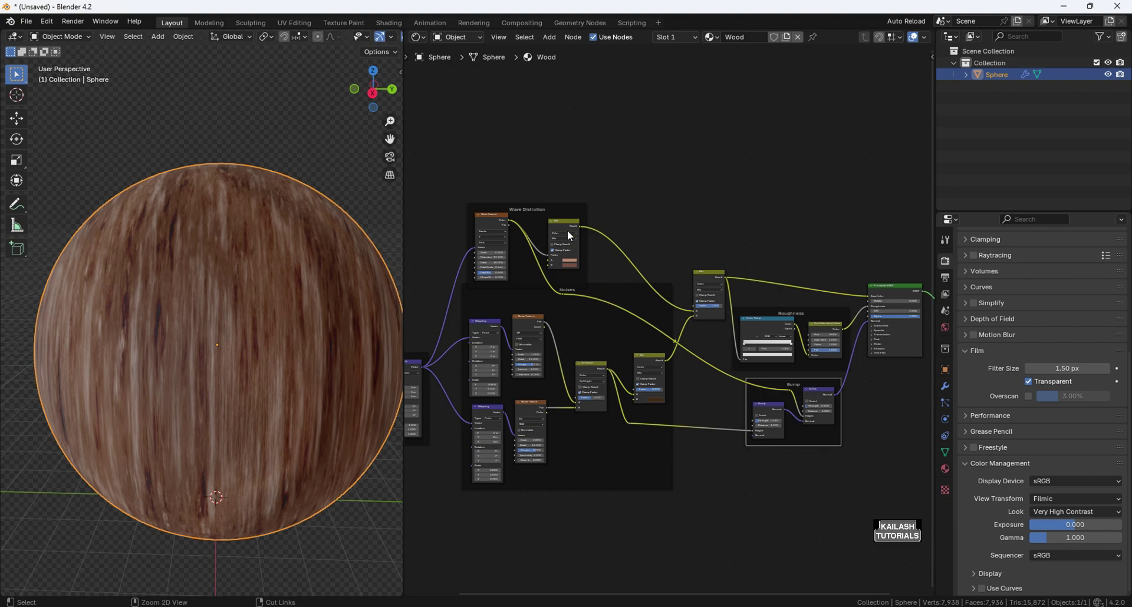
pyautogui.moveTo(587, 264); pyautogui.dragTo(682, 271, button='middle')
pyautogui.scroll(-5, 734, 364)
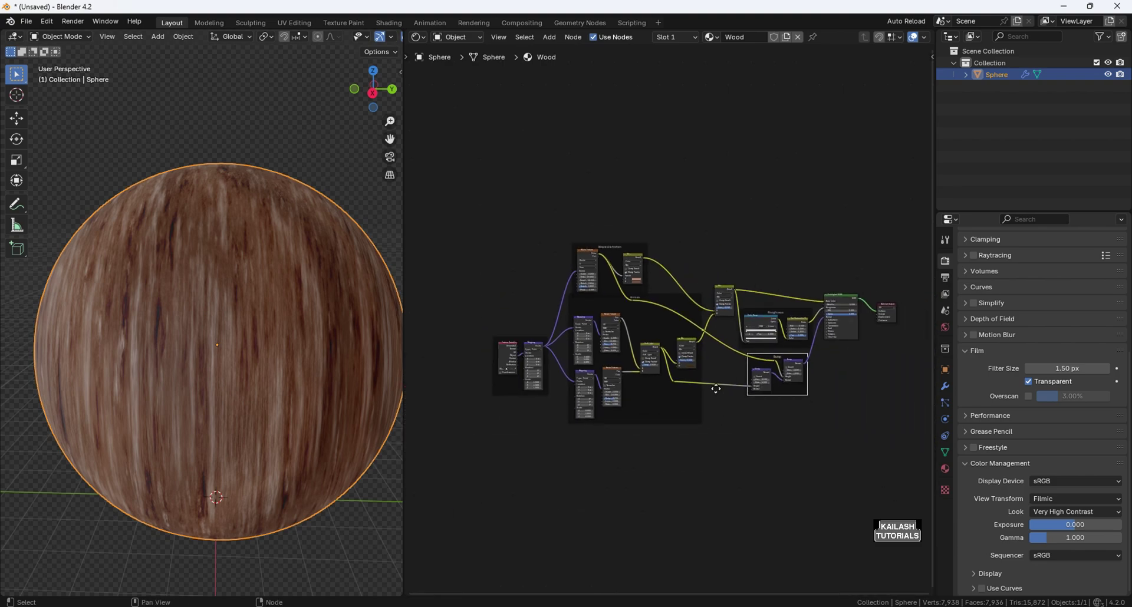
pyautogui.press('b')
pyautogui.moveTo(612, 365); pyautogui.dragTo(814, 536)
pyautogui.scroll(5, 755, 471)
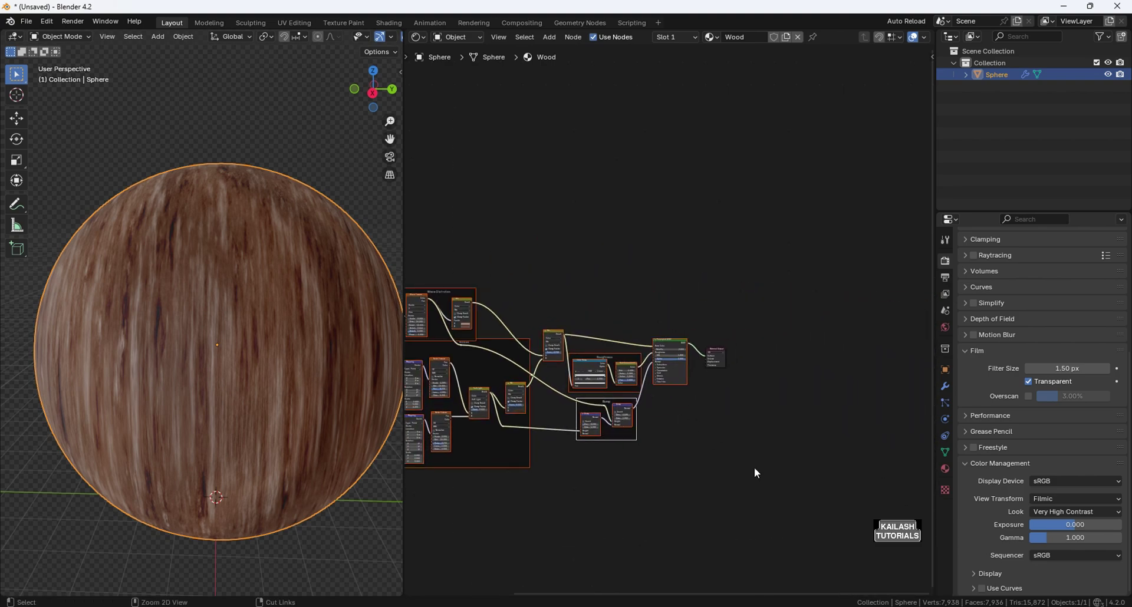
pyautogui.scroll(-4, 613, 305)
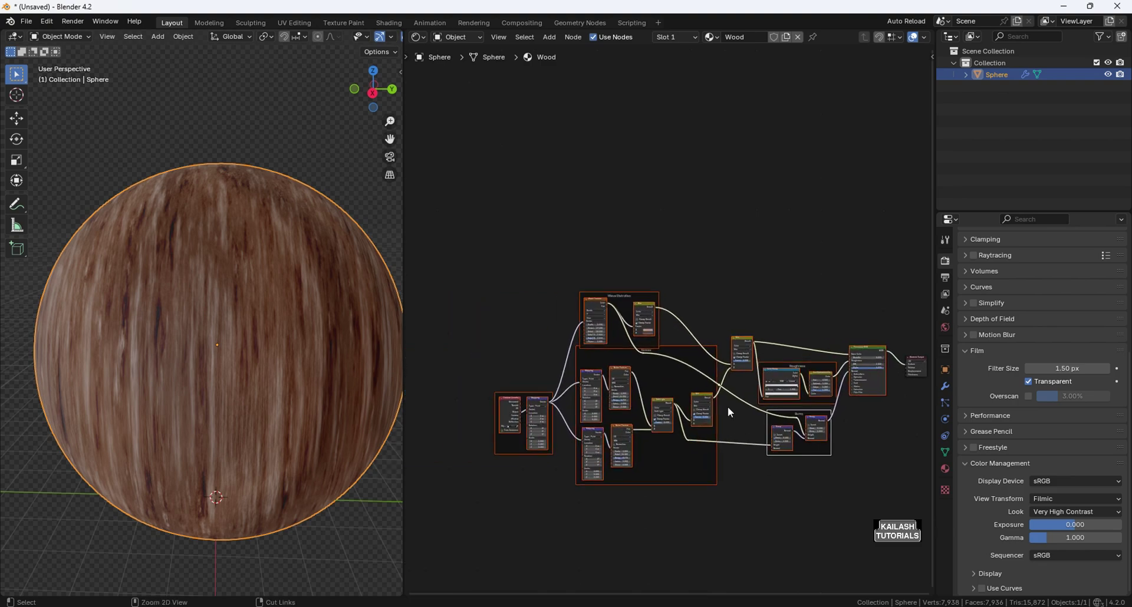
pyautogui.hotkey('ctrl', 'g')
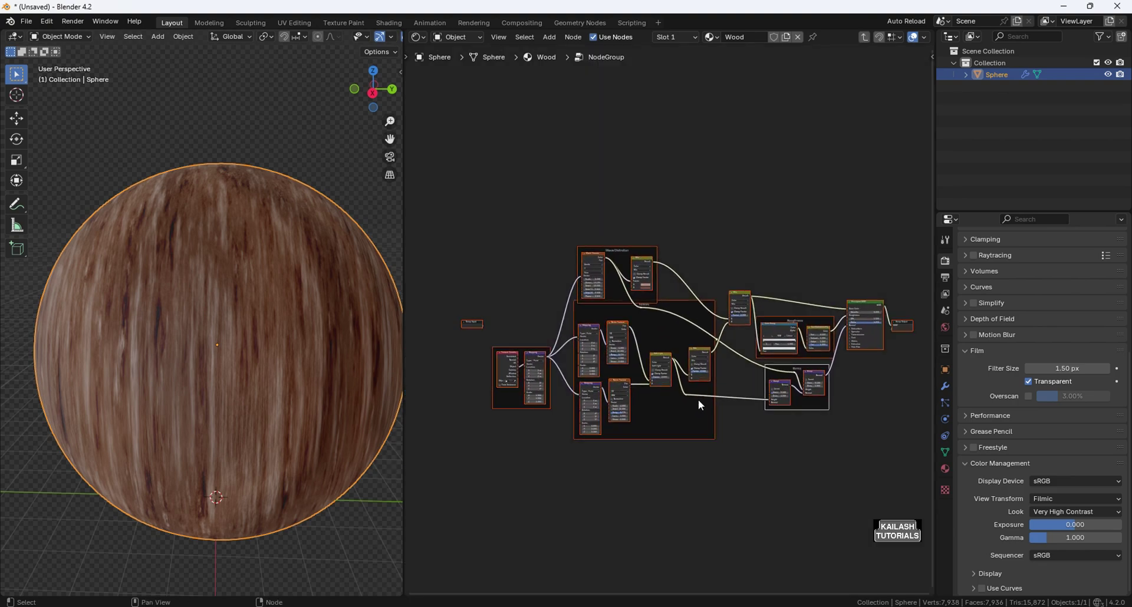
pyautogui.click(678, 274)
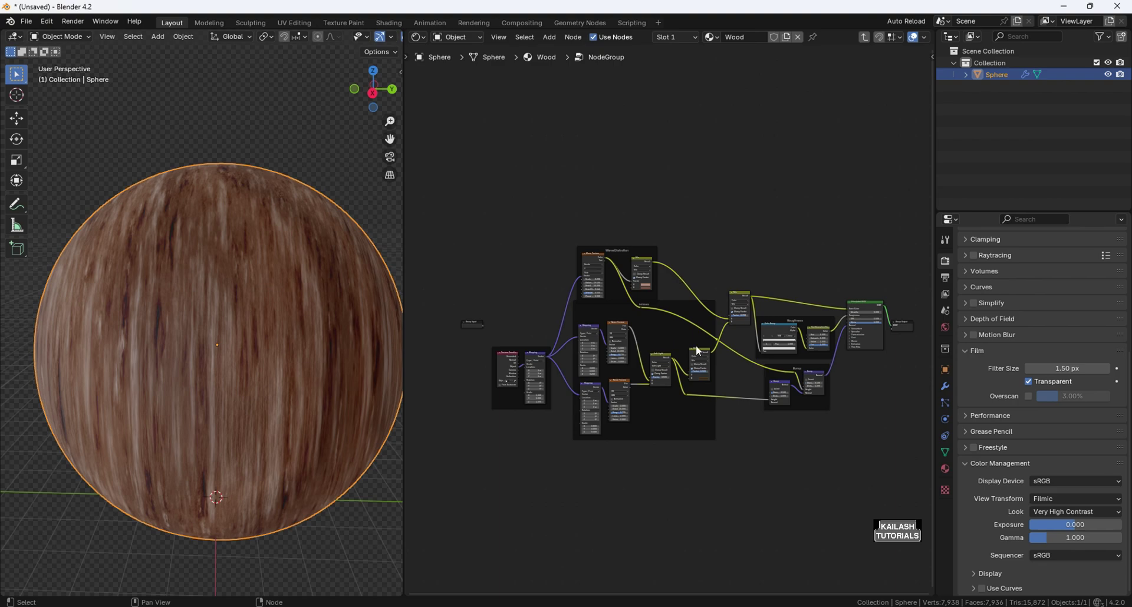
# - Return to the main node tree, widen the NodeGroup node and move it into place beside the Material Output
pyautogui.press('Tab')
pyautogui.press('g')
pyautogui.click(823, 341)
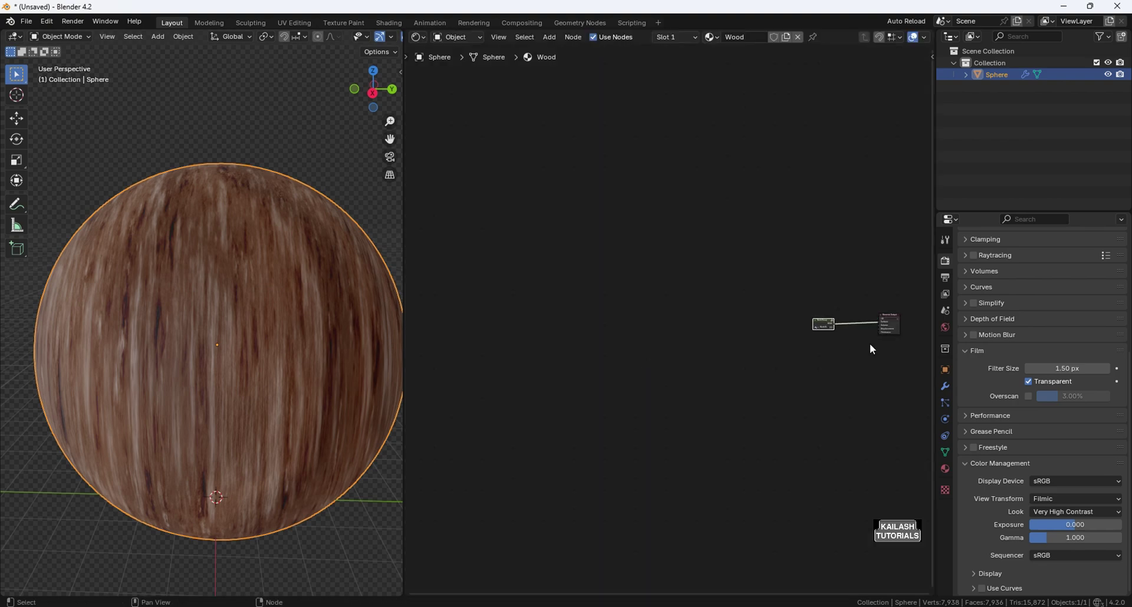
pyautogui.scroll(3, 813, 385)
pyautogui.moveTo(861, 348); pyautogui.dragTo(659, 341, button='middle')
pyautogui.scroll(3, 661, 346)
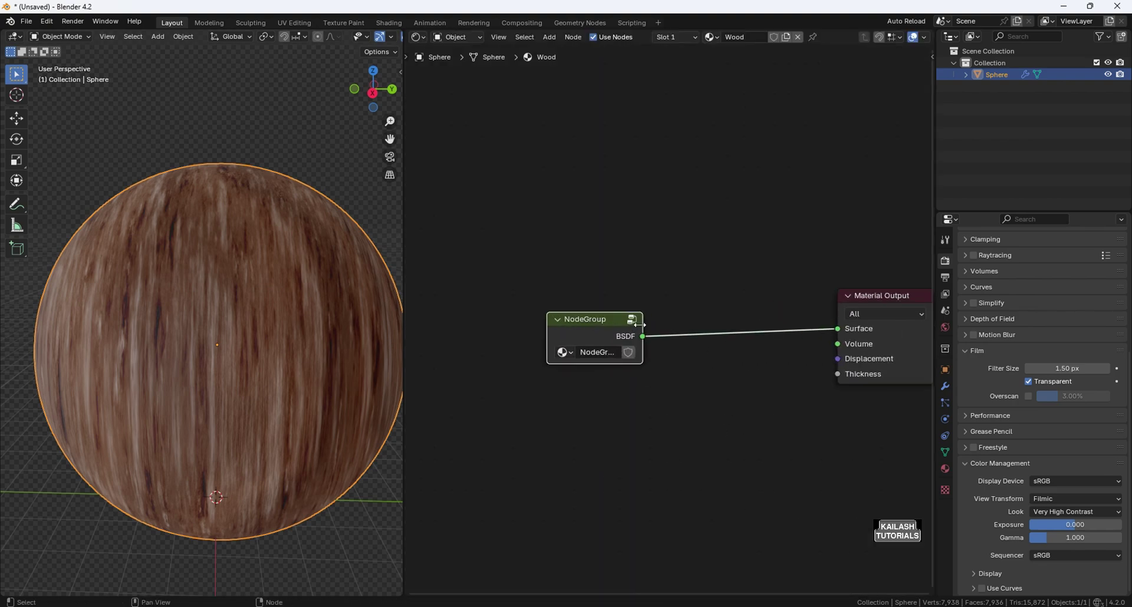
pyautogui.moveTo(642, 325); pyautogui.dragTo(833, 329)
pyautogui.moveTo(735, 321); pyautogui.dragTo(686, 309)
# - Inside the node group, place Group Input beside the Texture Coordinate frame and expose the first Mapping node's Location through it
pyautogui.press('Tab')
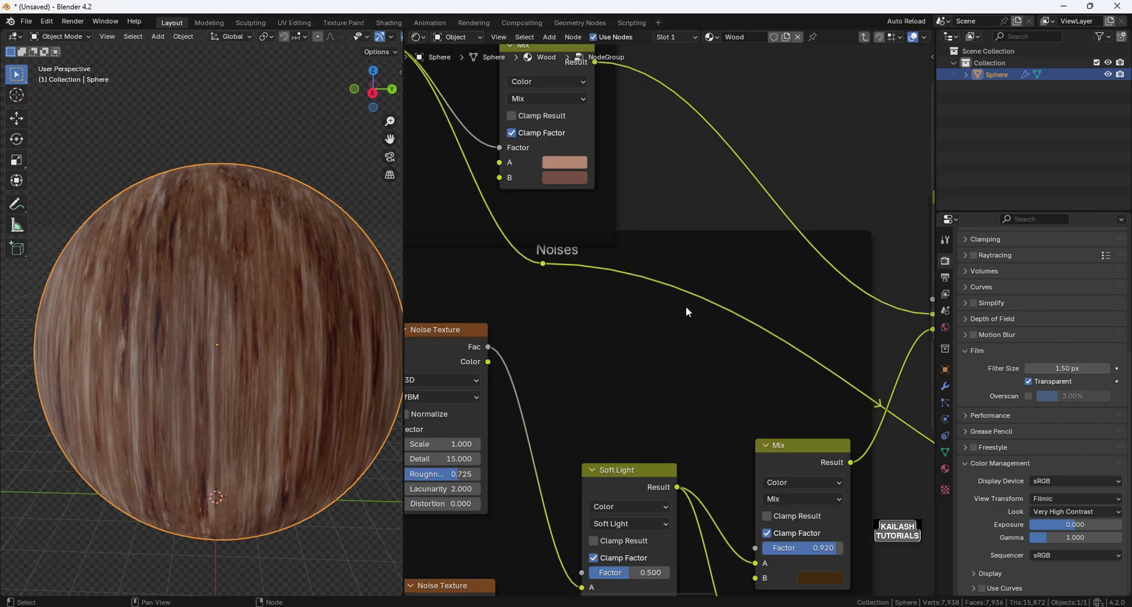
pyautogui.keyDown('ctrl'); pyautogui.moveTo(671, 320); pyautogui.dragTo(666, 349, button='middle'); pyautogui.keyUp('ctrl')
pyautogui.moveTo(721, 372); pyautogui.dragTo(850, 349, button='middle')
pyautogui.press('Tab')
pyautogui.keyDown('ctrl'); pyautogui.moveTo(759, 381); pyautogui.dragTo(729, 369, button='middle'); pyautogui.keyUp('ctrl')
pyautogui.press('Tab')
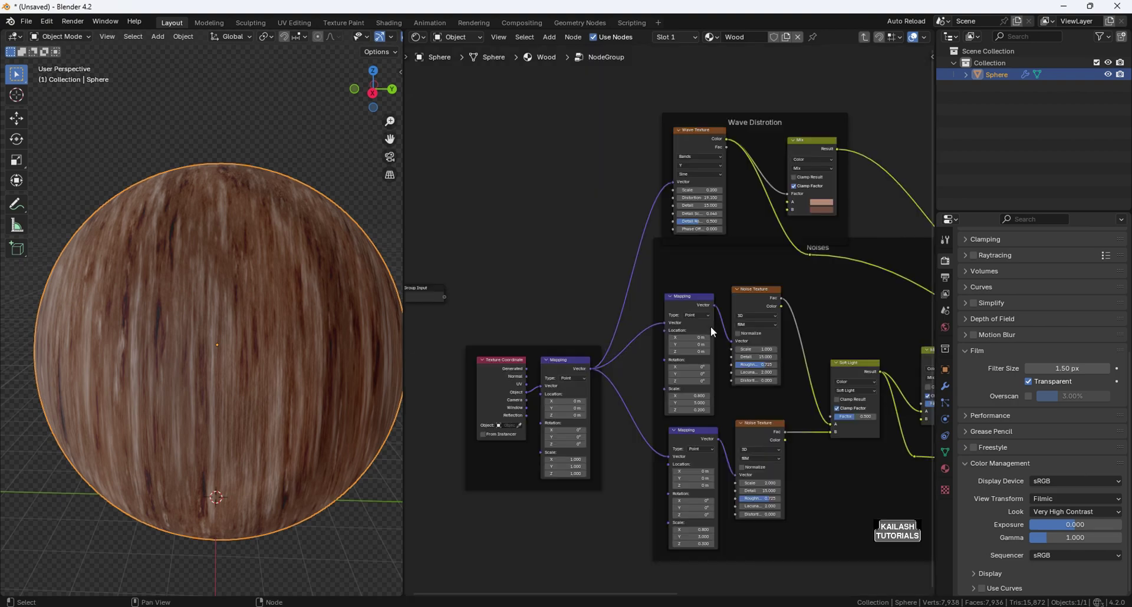
pyautogui.moveTo(529, 347); pyautogui.dragTo(640, 279, button='middle')
pyautogui.moveTo(533, 224); pyautogui.dragTo(528, 316)
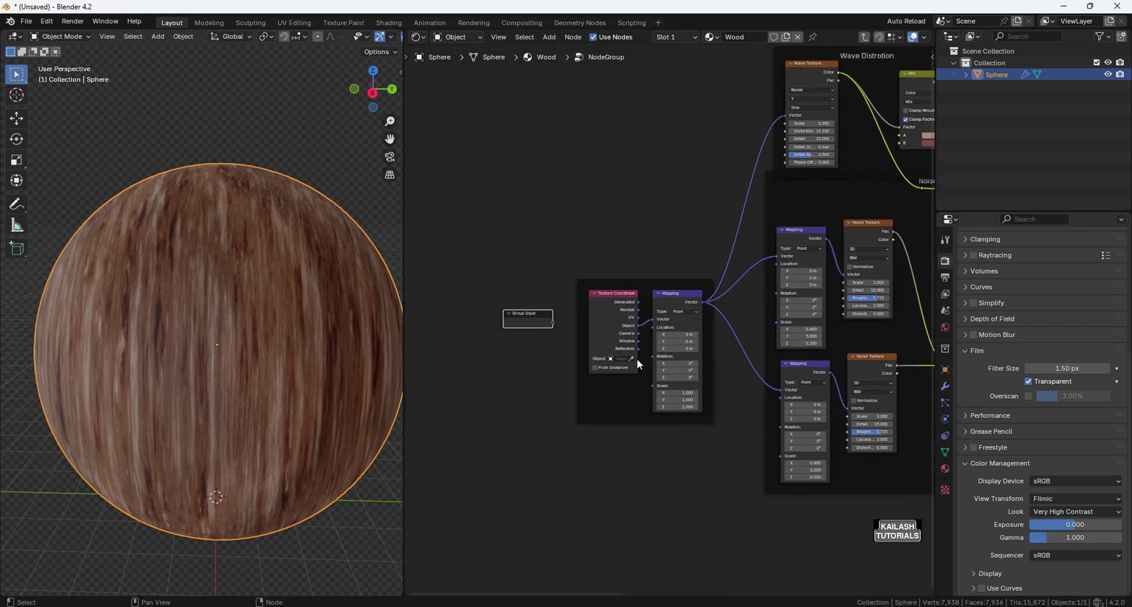
pyautogui.click(654, 329)
pyautogui.moveTo(653, 327); pyautogui.dragTo(552, 323)
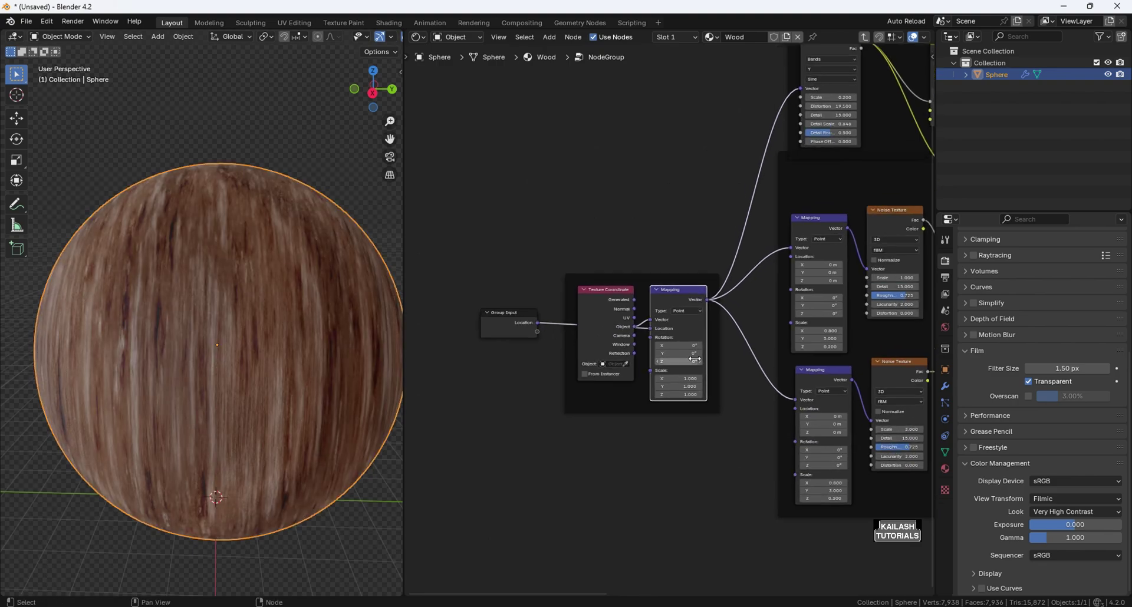
# - Try shifting the wood pattern from outside the group by setting the NodeGroup's Location Y to about 1.3 m
pyautogui.press('Tab')
pyautogui.scroll(1, 641, 347)
pyautogui.moveTo(643, 345); pyautogui.dragTo(689, 349, button='middle')
pyautogui.moveTo(639, 329); pyautogui.dragTo(675, 328)
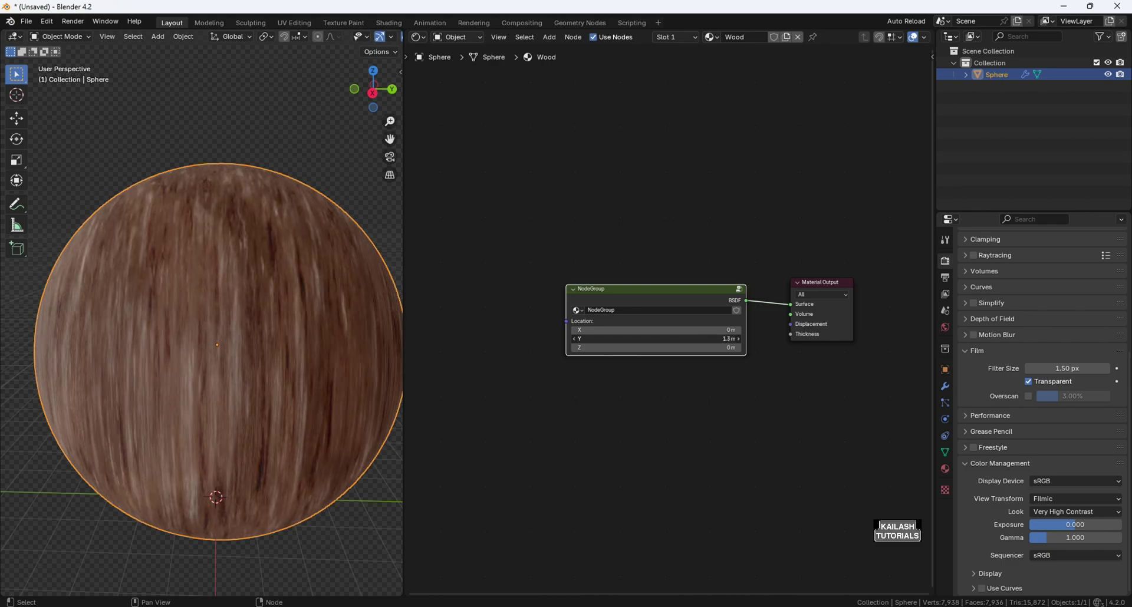
# - Expose the first Mapping node's Rotation and Scale as group inputs and move the Group Input node above its frame
pyautogui.press('Tab')
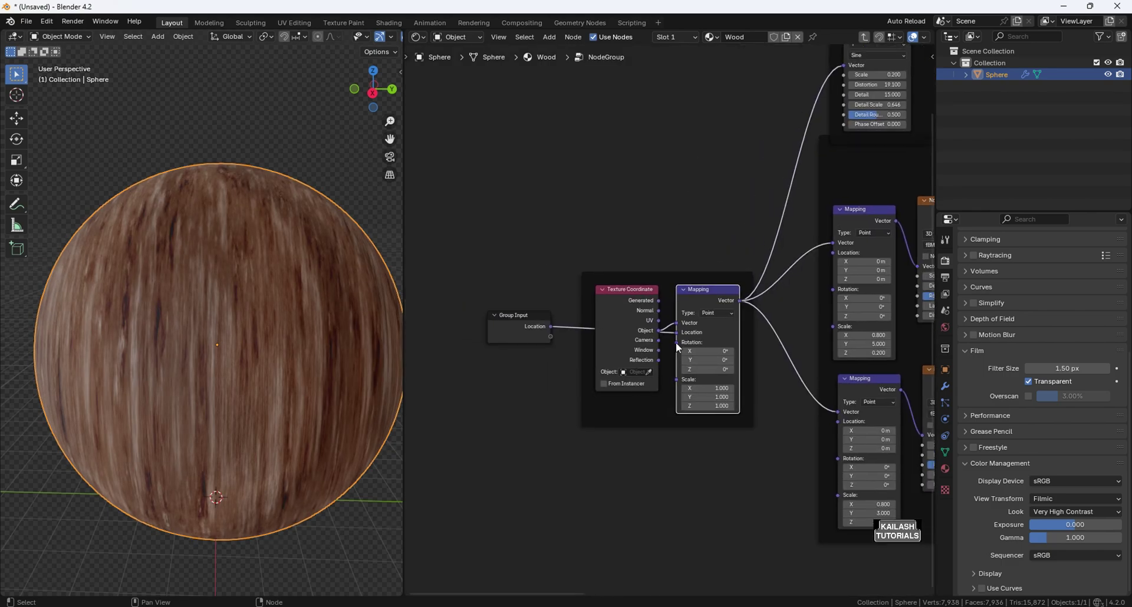
pyautogui.moveTo(676, 342); pyautogui.dragTo(551, 337)
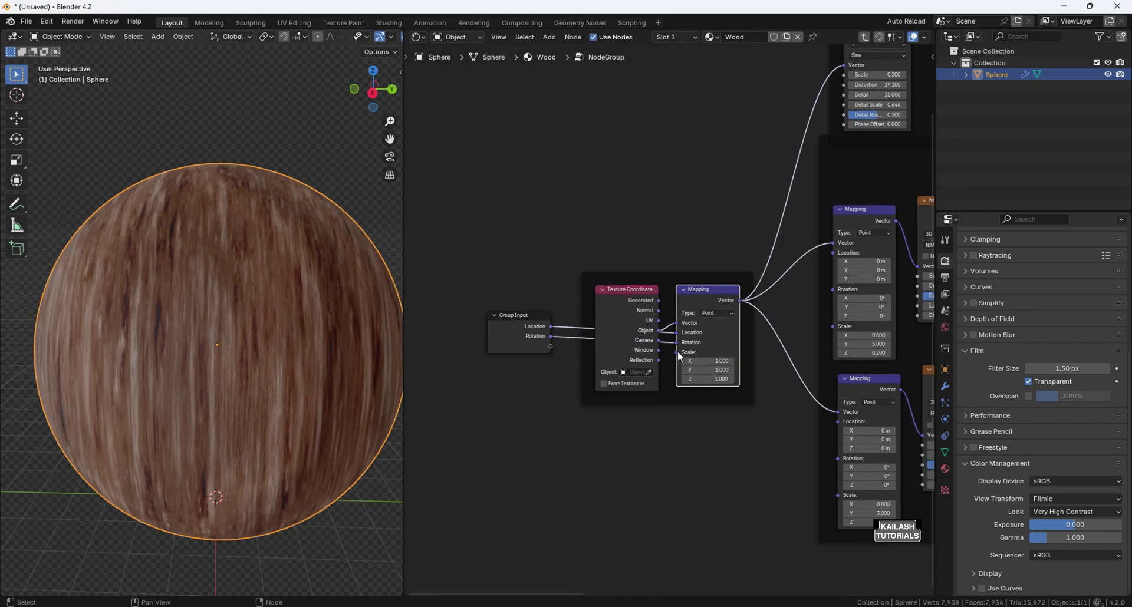
pyautogui.moveTo(678, 352); pyautogui.dragTo(730, 119)
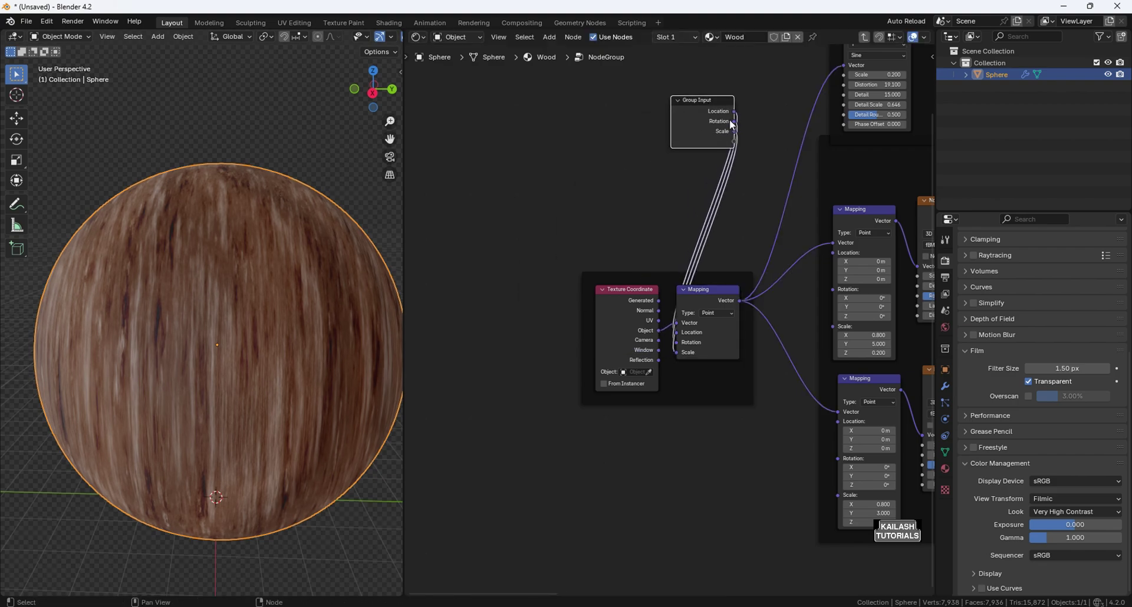
# - Expose the Wave Texture's Scale as a group input and rename that socket "Wave Distortion Scale"
pyautogui.moveTo(730, 119); pyautogui.dragTo(554, 179, button='middle')
pyautogui.moveTo(645, 212); pyautogui.dragTo(620, 248, button='middle')
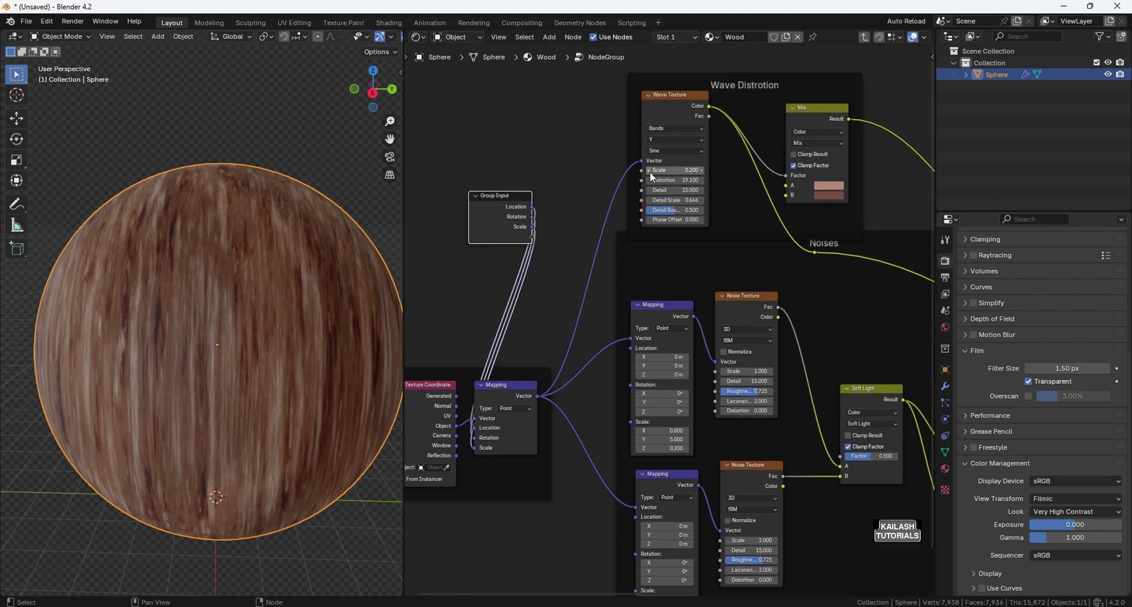
pyautogui.moveTo(641, 170); pyautogui.dragTo(540, 235)
pyautogui.press('n')
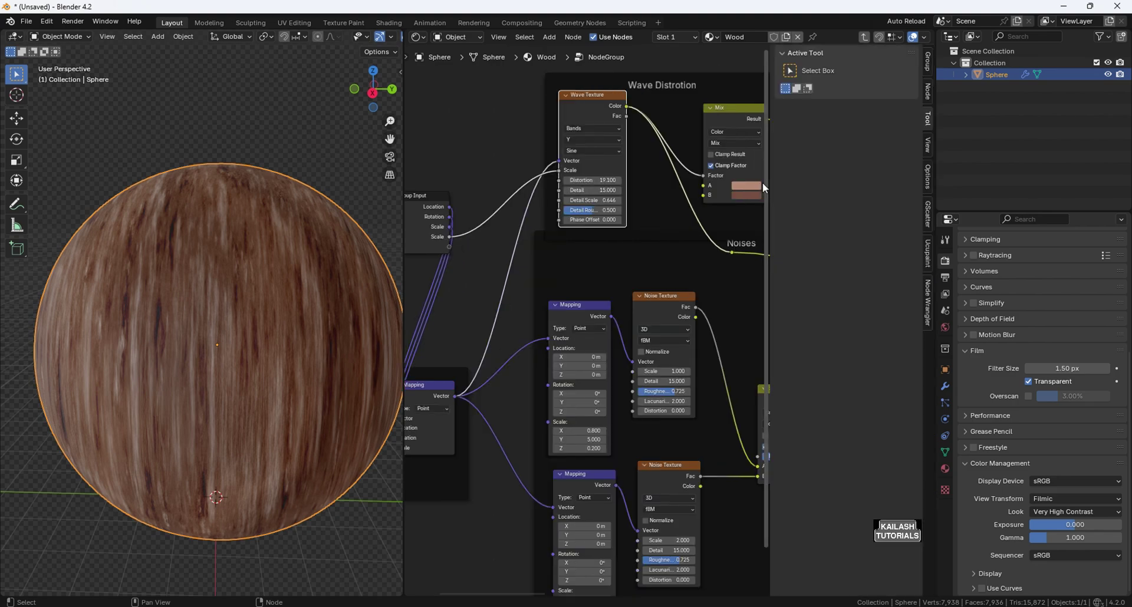
pyautogui.click(927, 74)
pyautogui.doubleClick(817, 192)
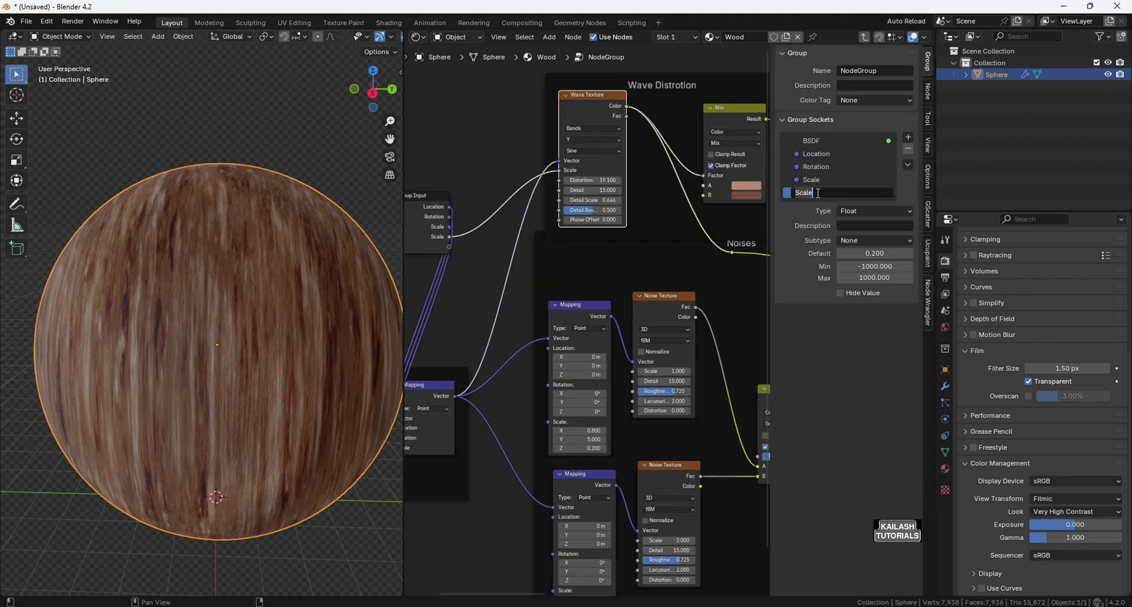
pyautogui.press('Home')
pyautogui.write('Wave Distortion')
pyautogui.press('Return')
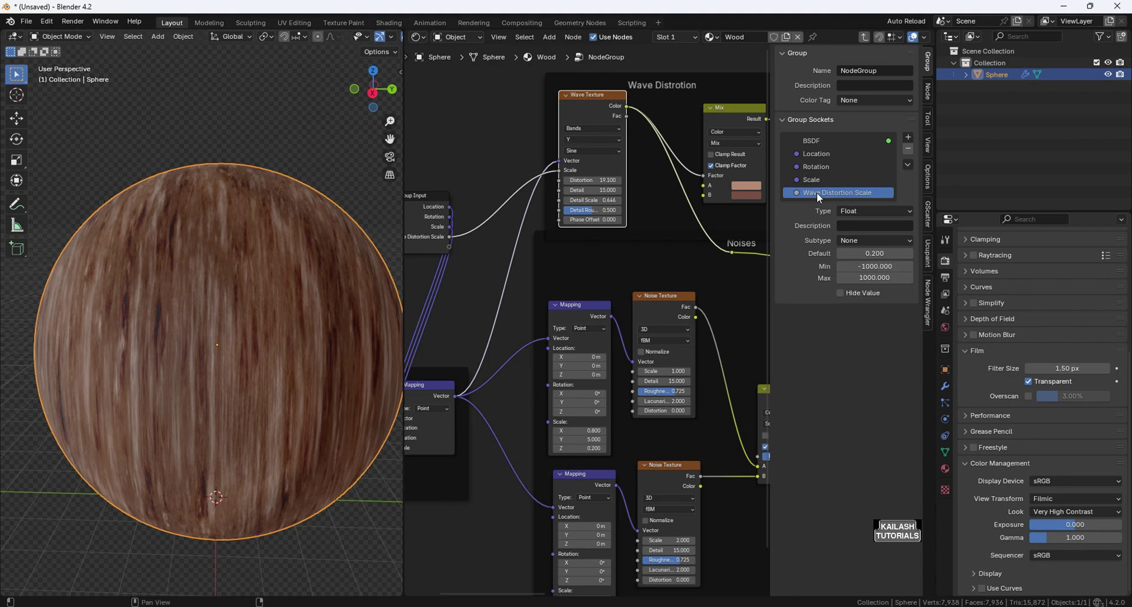
# - Expose the wave frame's Mix colors A and B as group inputs and rename them "Color A" and "Color B"
pyautogui.moveTo(703, 185); pyautogui.dragTo(451, 247)
pyautogui.moveTo(702, 196); pyautogui.dragTo(453, 258)
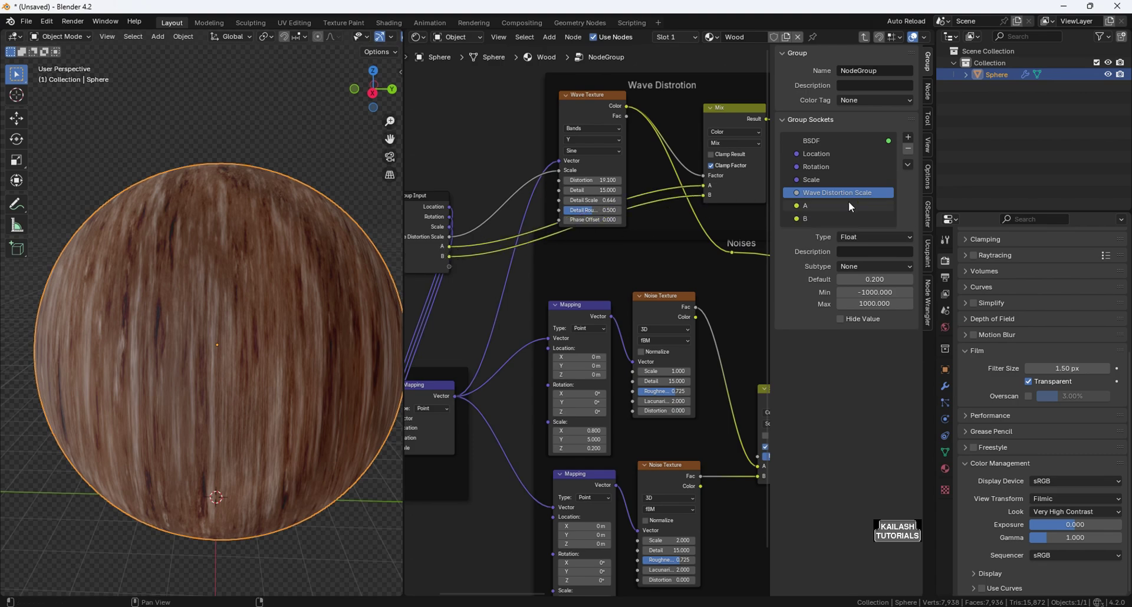
pyautogui.doubleClick(845, 204)
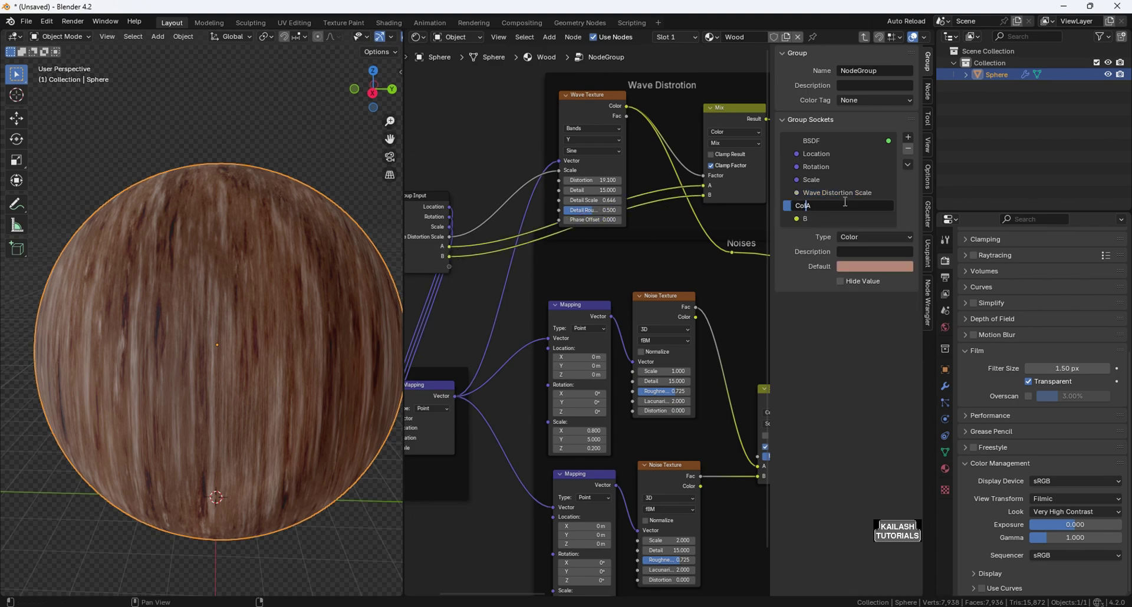
pyautogui.press('Return')
pyautogui.doubleClick(828, 216)
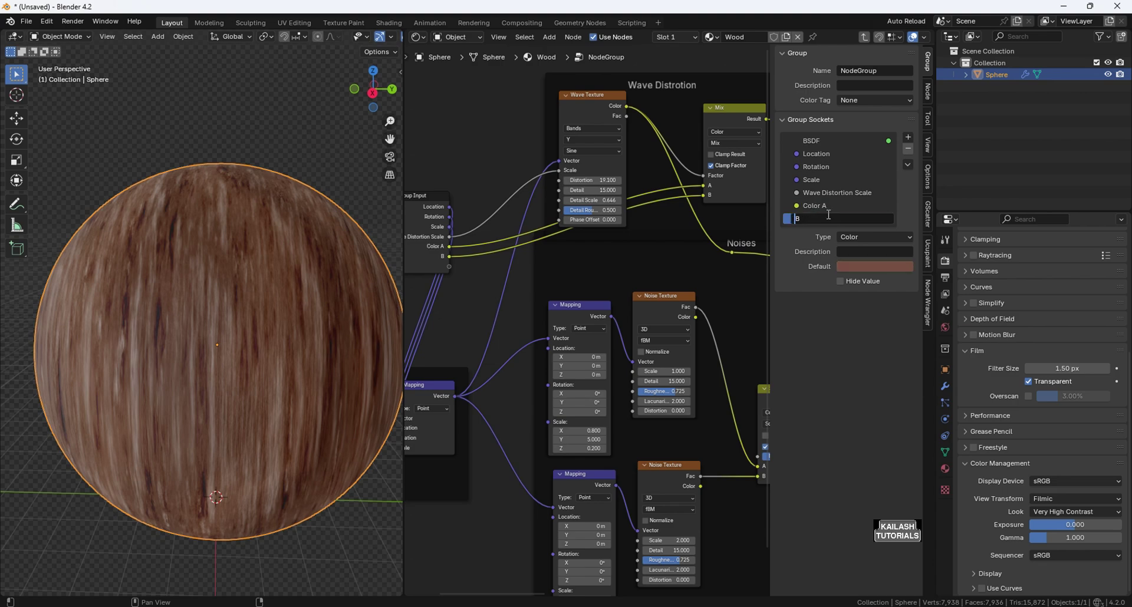
pyautogui.write('Color')
pyautogui.press('Return')
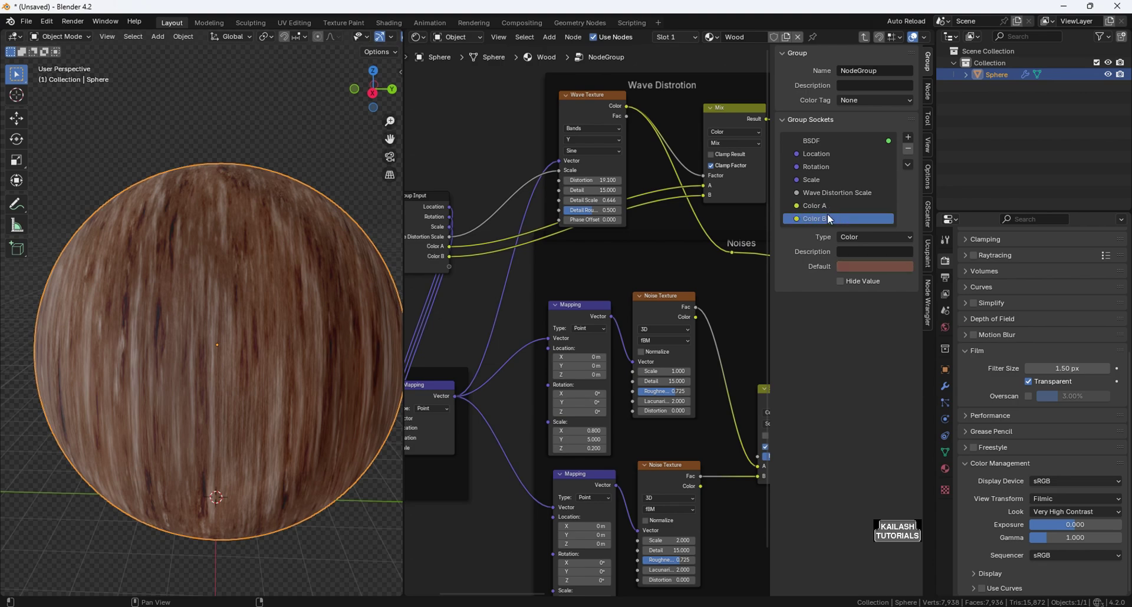
# - Expose the upper Noise Texture's Scale and Roughness and the upper noise Mapping's Scale as group inputs
pyautogui.moveTo(462, 304); pyautogui.dragTo(522, 245, button='middle')
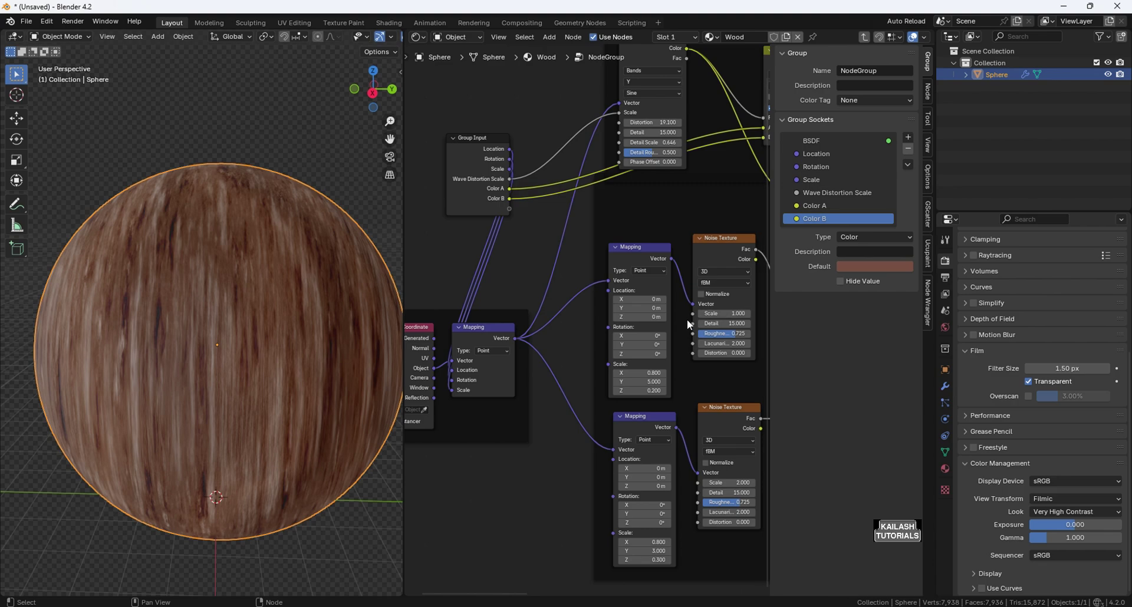
pyautogui.moveTo(694, 314); pyautogui.dragTo(511, 210)
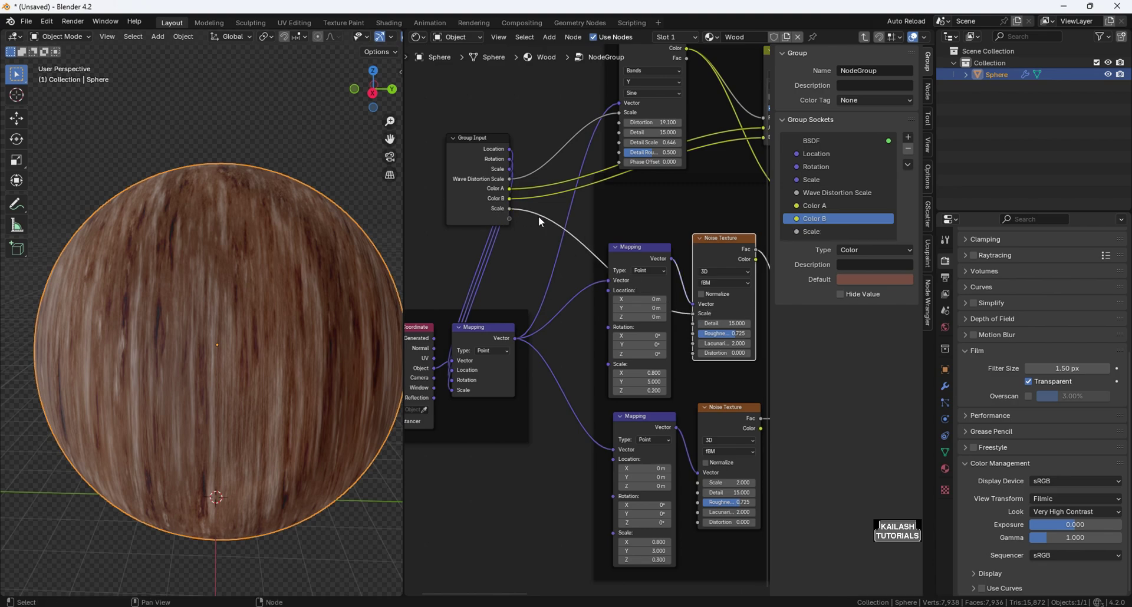
pyautogui.moveTo(694, 333); pyautogui.dragTo(510, 218)
pyautogui.moveTo(608, 364); pyautogui.dragTo(515, 232)
# - Rename the upper noise sockets "Noise 1 Scale", "Noise 1 Roughness" and "noise 1 mapping Scale"
pyautogui.doubleClick(833, 231)
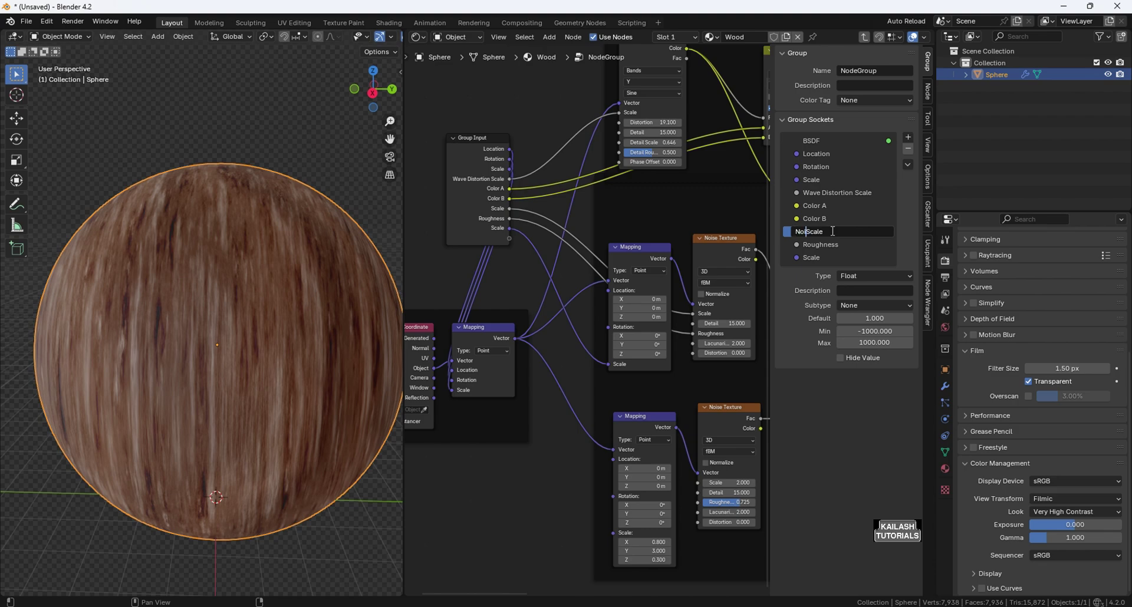
pyautogui.write('Noise 1')
pyautogui.press('Return')
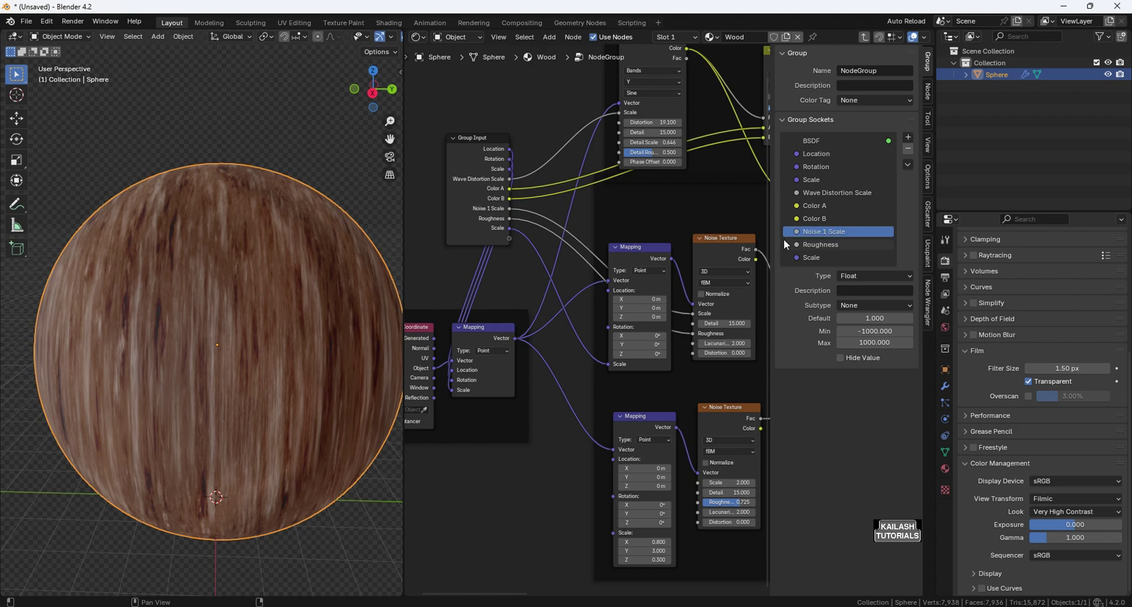
pyautogui.doubleClick(805, 241)
pyautogui.write('Noise ')
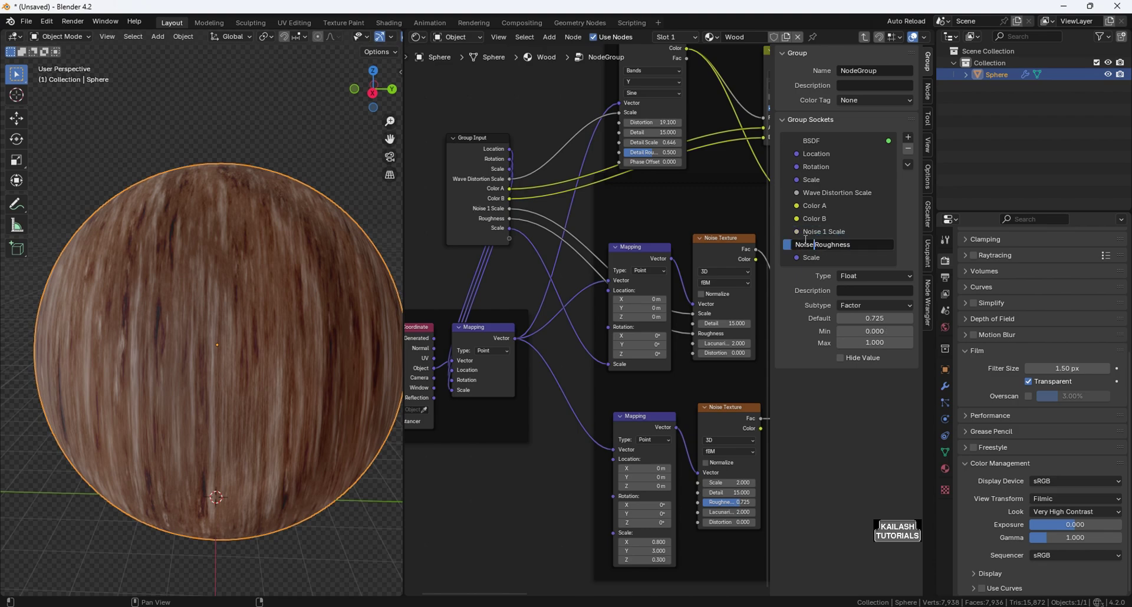
pyautogui.write('1')
pyautogui.press('Return')
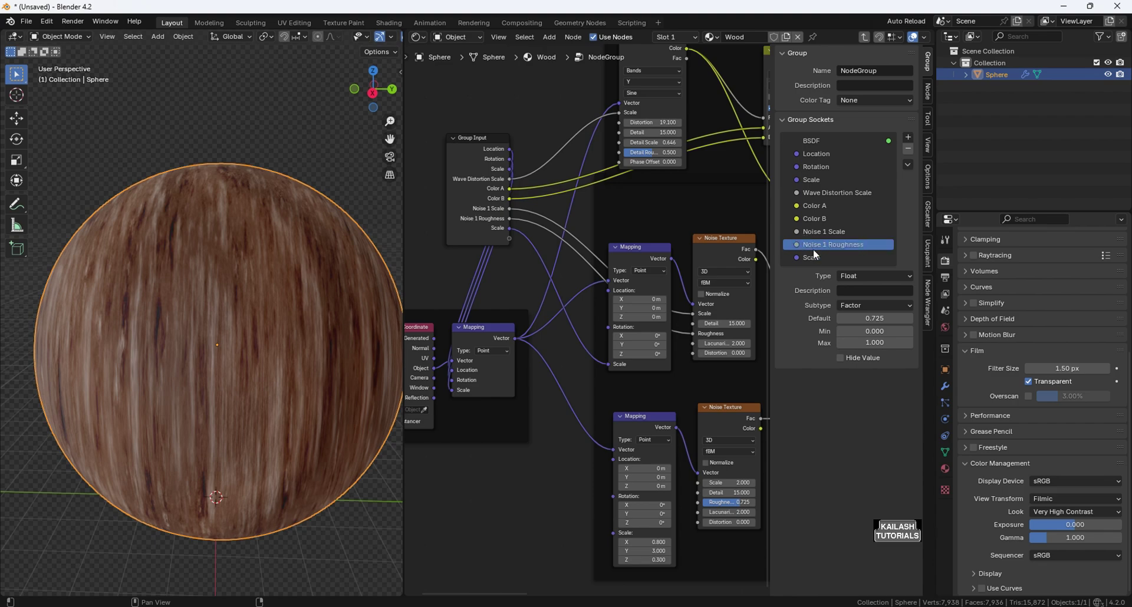
pyautogui.doubleClick(818, 258)
pyautogui.press('Home')
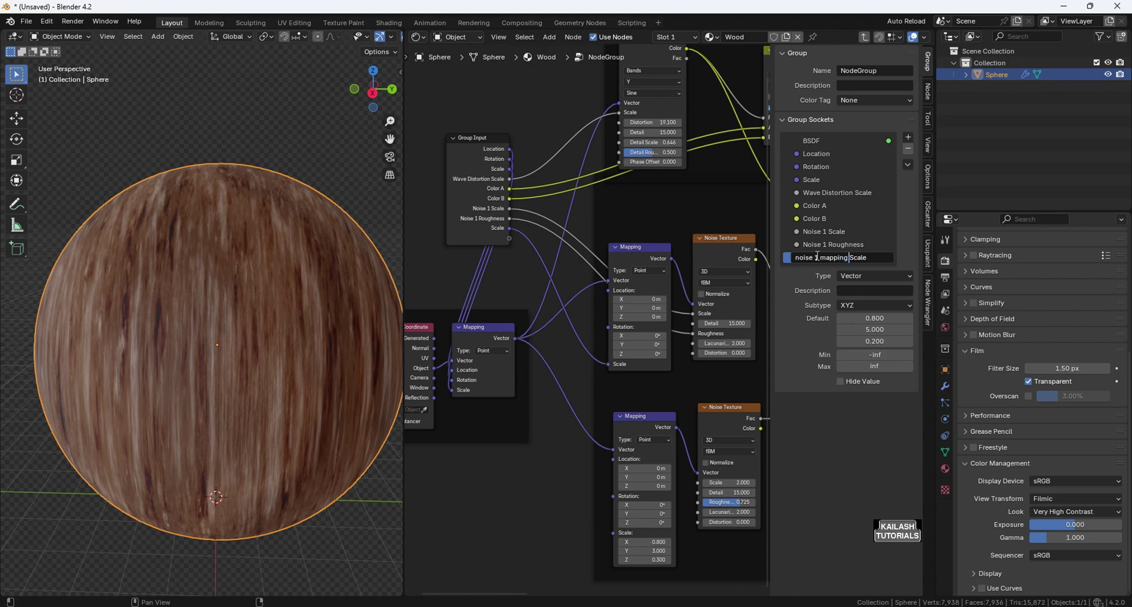
pyautogui.write('noise 1 mapping')
pyautogui.press('Return')
# - Expose the lower Noise Texture's Scale and Roughness and the lower noise Mapping's Scale as group inputs
pyautogui.moveTo(698, 483); pyautogui.dragTo(508, 238)
pyautogui.click(700, 501)
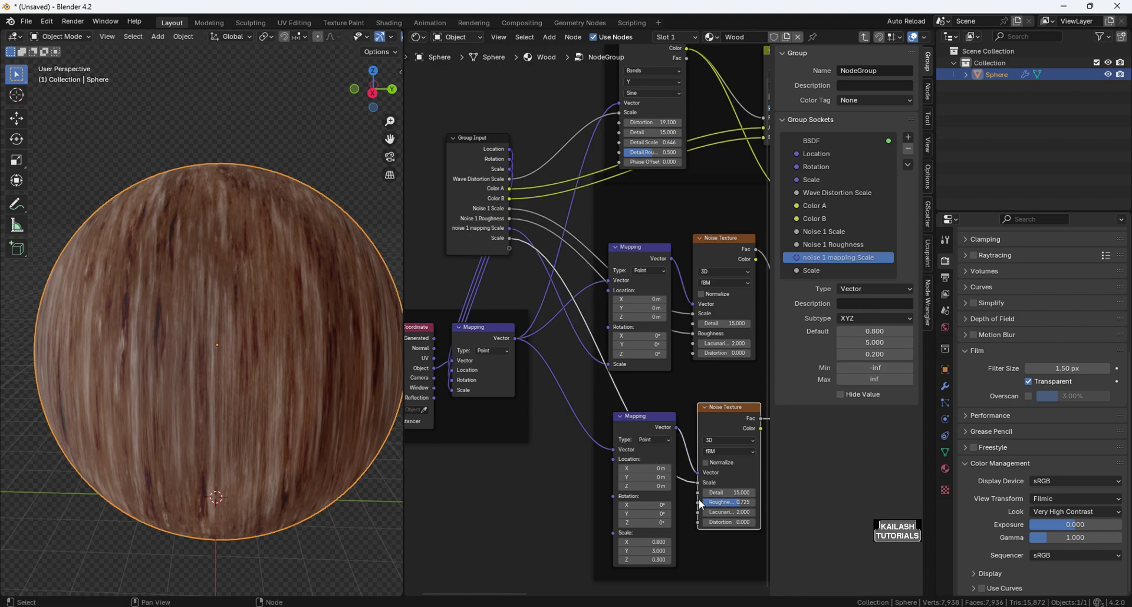
pyautogui.moveTo(699, 503); pyautogui.dragTo(511, 248)
pyautogui.moveTo(614, 533); pyautogui.dragTo(510, 258)
# - Rename the lower Noise Texture's group sockets "Nose 2Scale" and "Noise 2 Roughness"
pyautogui.doubleClick(839, 271)
pyautogui.write('Nose ')
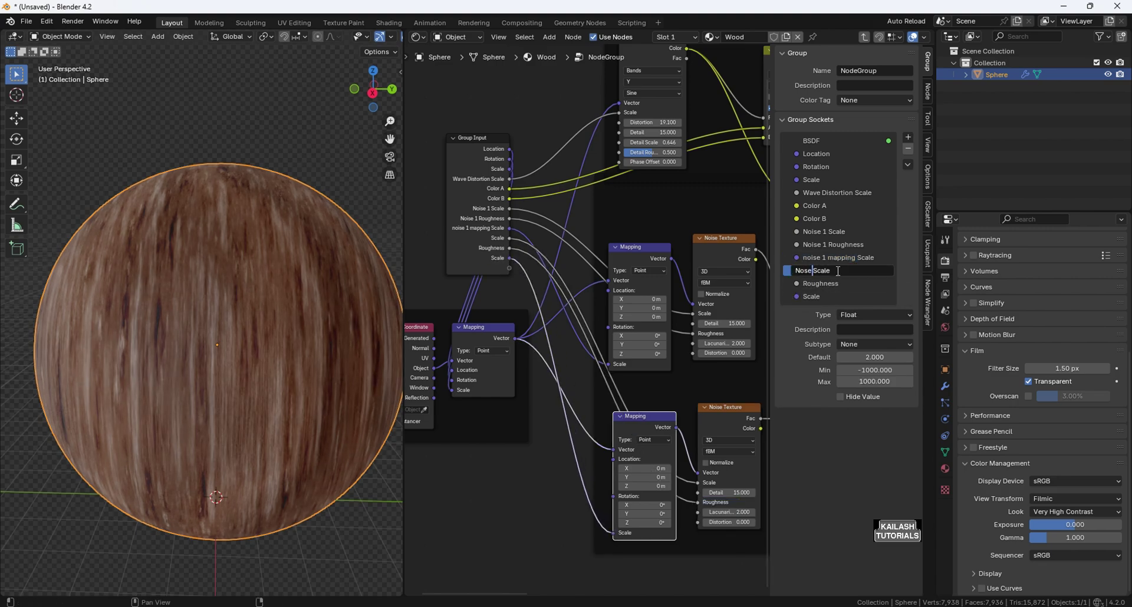
pyautogui.write('2')
pyautogui.press('Return')
pyautogui.doubleClick(839, 284)
pyautogui.press('Home')
pyautogui.write('Noise 2')
pyautogui.press('Return')
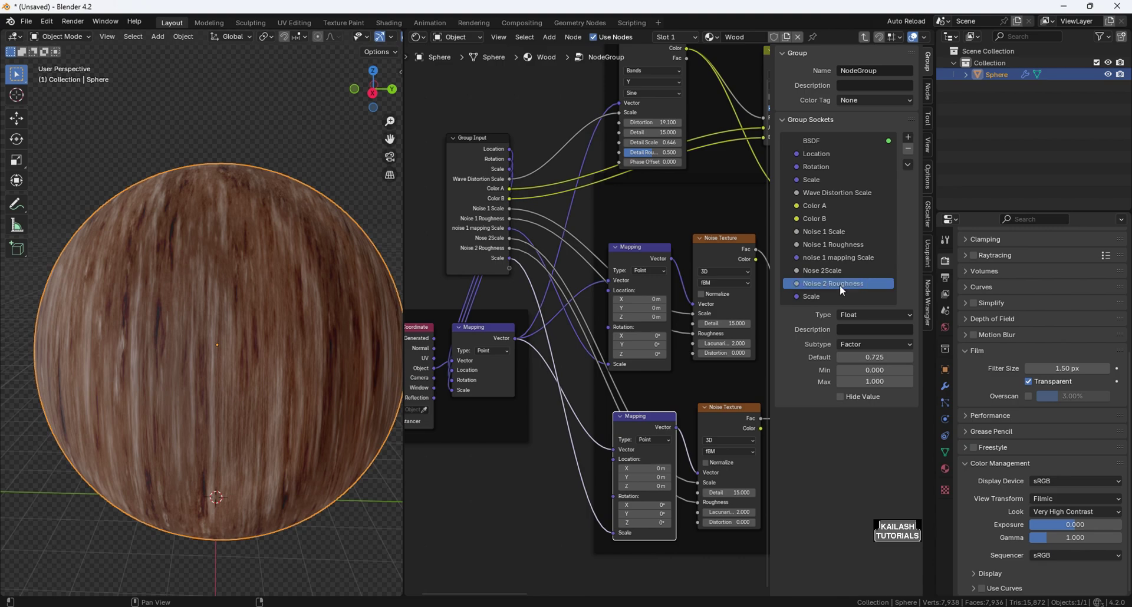
# - Rename the group socket for the lower noise Mapping's Scale as "Noise 2 mapping Scale"
pyautogui.doubleClick(840, 298)
pyautogui.press('Home')
pyautogui.write('Noise 2 mappin')
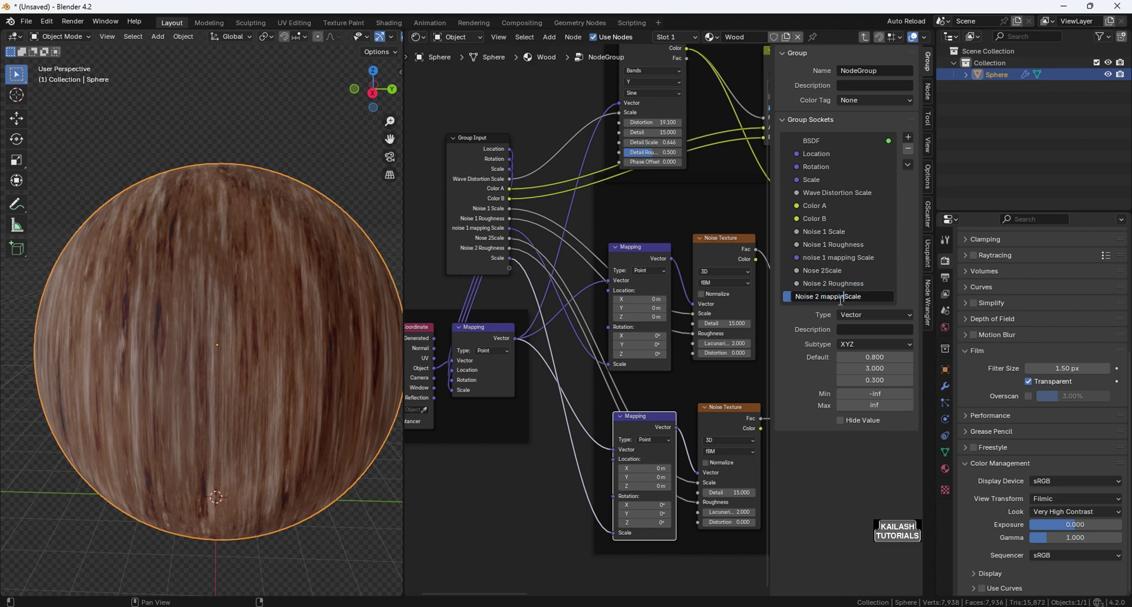
pyautogui.write('g')
pyautogui.press('Return')
# - Expose the Soft Light node's Factor and the B color of the Mix node after it as group inputs
pyautogui.press('Home')
pyautogui.moveTo(647, 371); pyautogui.dragTo(447, 282)
pyautogui.scroll(1, 590, 331)
pyautogui.moveTo(755, 381); pyautogui.dragTo(455, 279)
pyautogui.scroll(1, 660, 316)
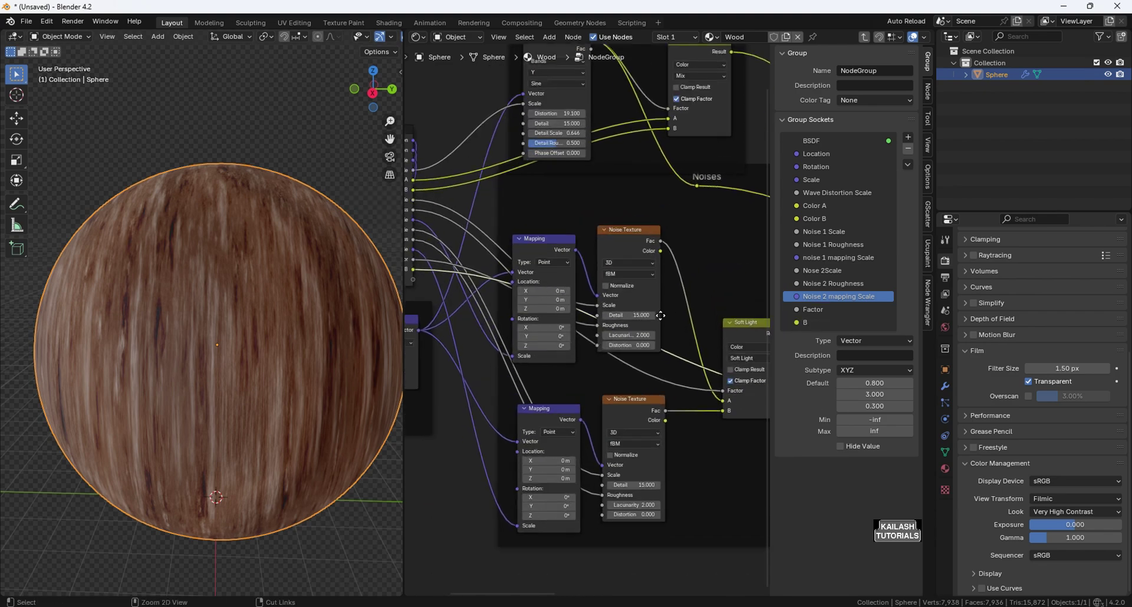
# - Rename the two new group sockets "Soft light Factor" and "Mix Color B"
pyautogui.doubleClick(850, 310)
pyautogui.press('Home')
pyautogui.write('Soft ')
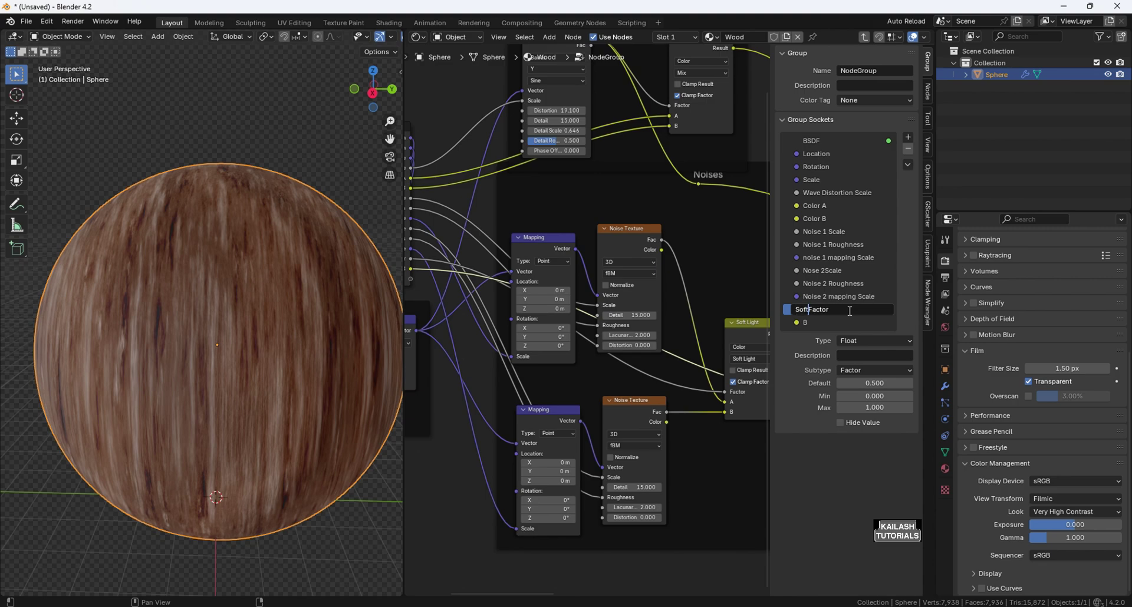
pyautogui.write('light')
pyautogui.press('Return')
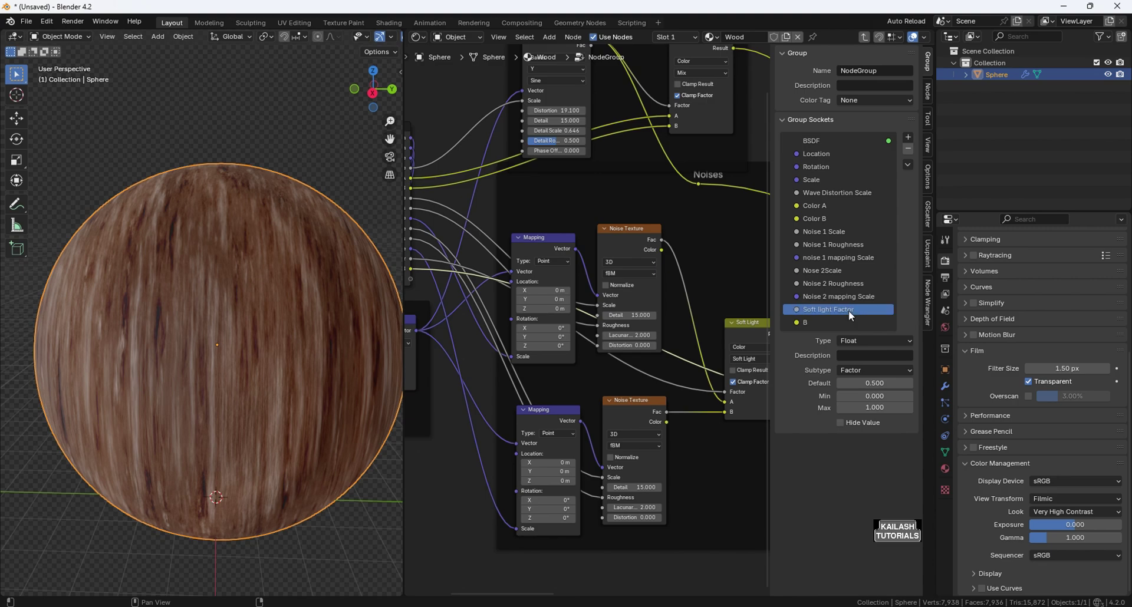
pyautogui.click(819, 324)
pyautogui.doubleClick(818, 324)
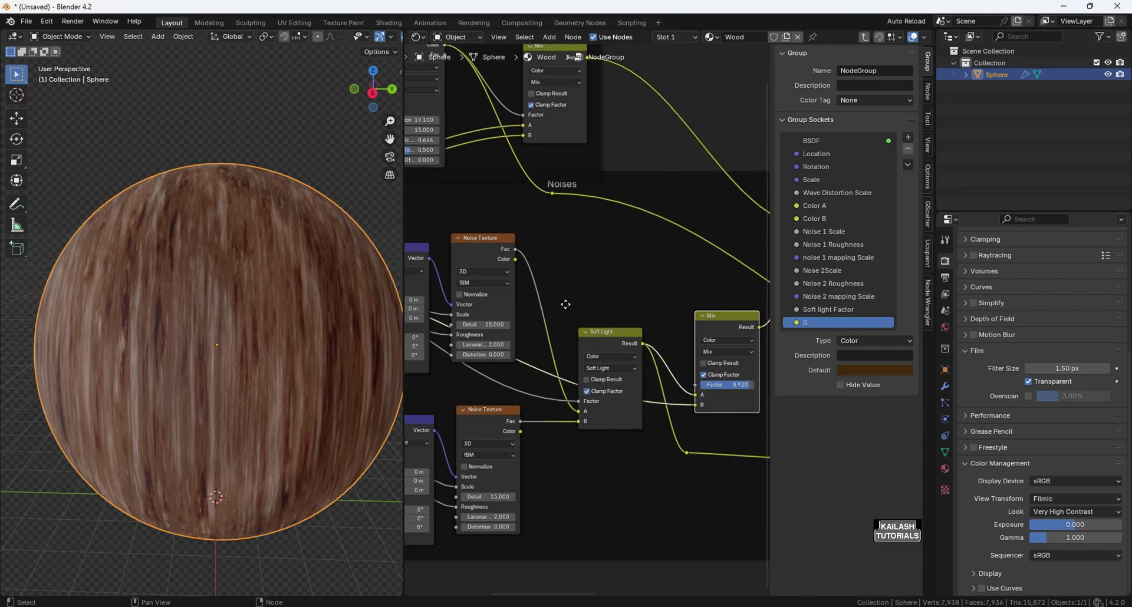
pyautogui.write('Mix Color')
pyautogui.press('Return')
# - Expose the final Mix node's Factor as a group input and name it "Mix Final Factor"
pyautogui.scroll(-7, 590, 330)
pyautogui.moveTo(531, 283); pyautogui.dragTo(631, 319, button='middle')
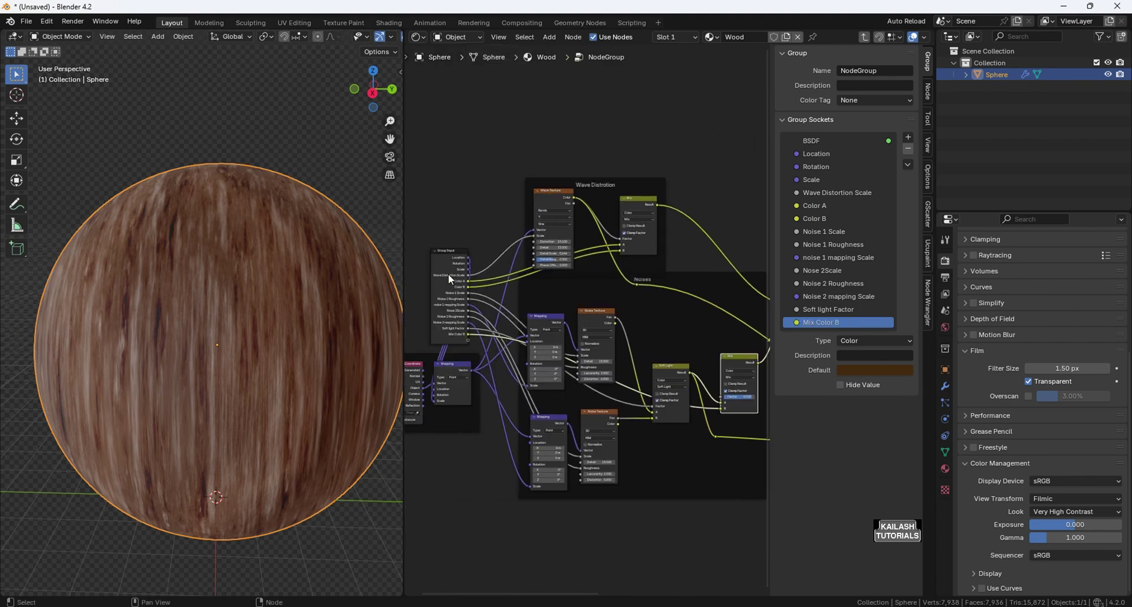
pyautogui.moveTo(448, 274); pyautogui.dragTo(572, 207)
pyautogui.scroll(6, 708, 331)
pyautogui.moveTo(592, 255); pyautogui.dragTo(631, 323)
pyautogui.doubleClick(825, 335)
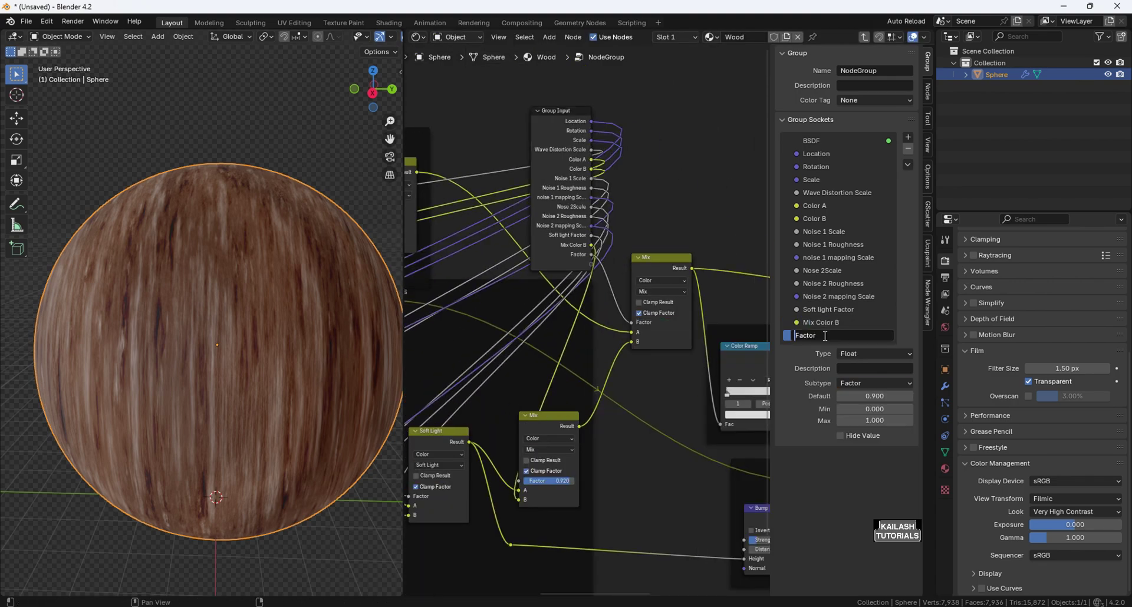
pyautogui.write('Mix Final')
pyautogui.press('Return')
# - Expose the Value of the Hue/Saturation node in the Roughness frame as a group input named "Roughness"
pyautogui.moveTo(623, 290); pyautogui.dragTo(526, 255, button='middle')
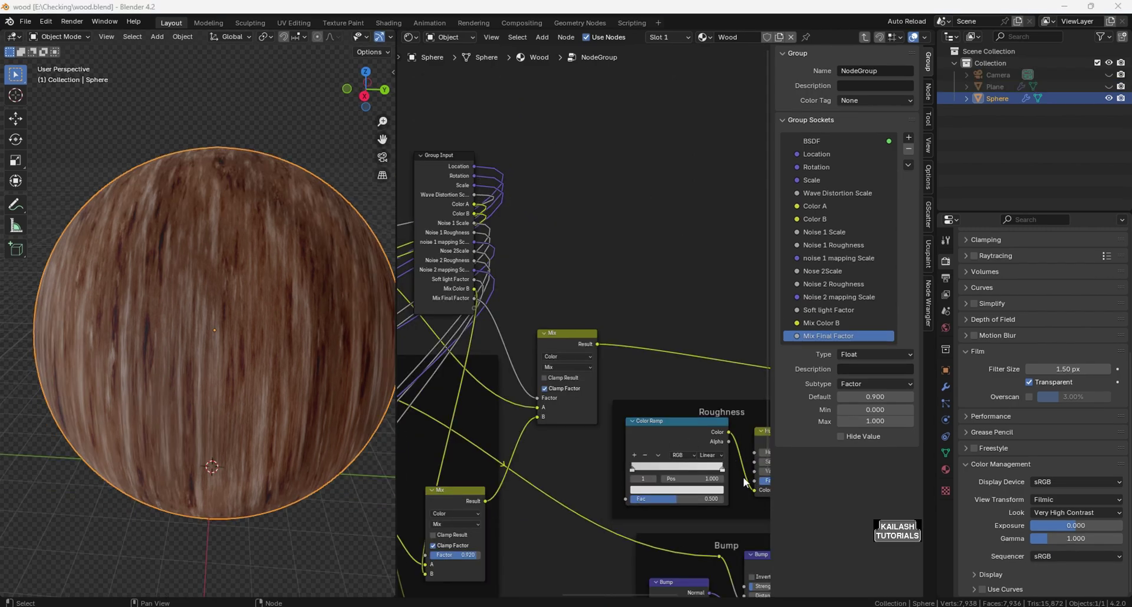
pyautogui.moveTo(755, 473); pyautogui.dragTo(483, 312)
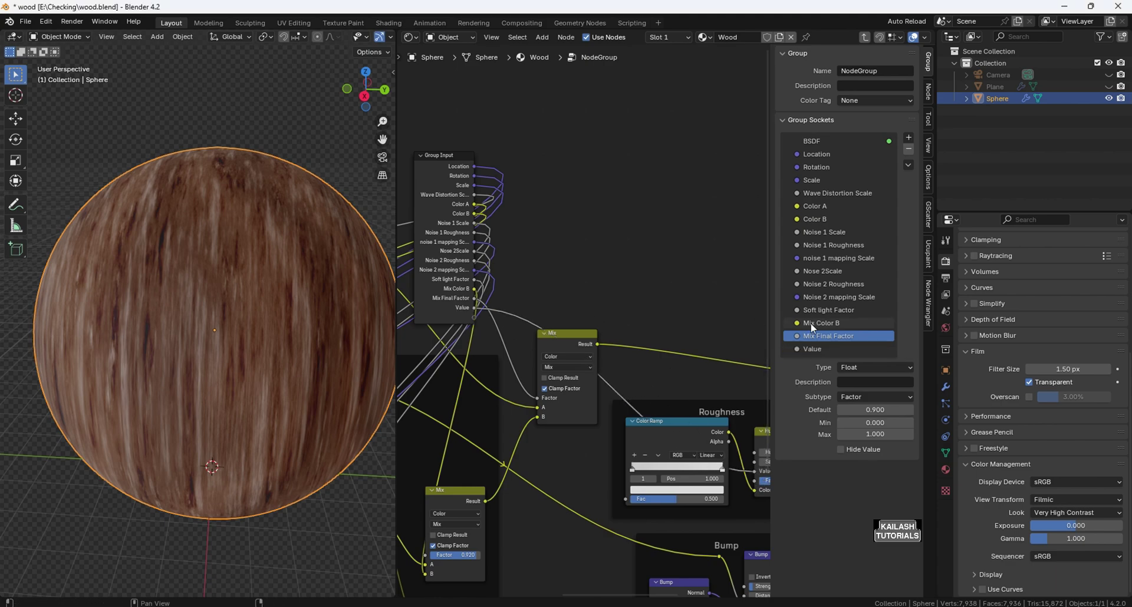
pyautogui.doubleClick(814, 350)
pyautogui.write('Roughness')
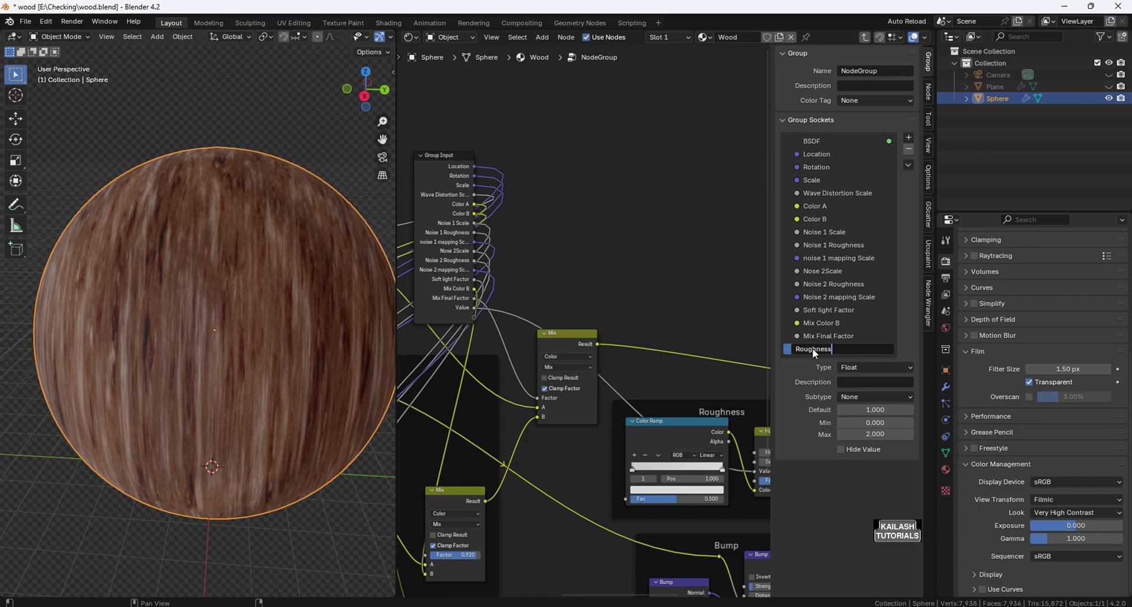
pyautogui.press('Return')
# - Expose the Strength of both Bump nodes in the Bump frame as group inputs
pyautogui.moveTo(446, 271); pyautogui.dragTo(564, 582)
pyautogui.moveTo(612, 575); pyautogui.dragTo(595, 460, button='middle')
pyautogui.moveTo(628, 369); pyautogui.dragTo(579, 501)
pyautogui.moveTo(716, 342); pyautogui.dragTo(582, 510)
# - Rename the two bump sockets "Noise Strength" and "Wave DistortionStrength" and exit the node group
pyautogui.doubleClick(835, 362)
pyautogui.press('Left')
pyautogui.write('Noise')
pyautogui.press('Return')
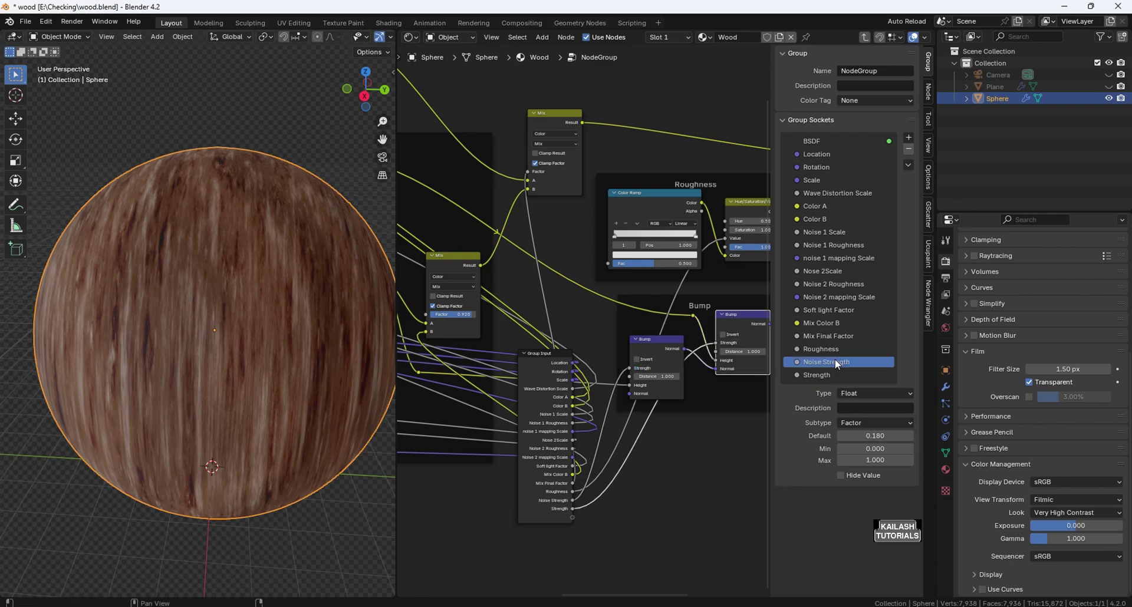
pyautogui.doubleClick(835, 375)
pyautogui.write('Wave Distortio')
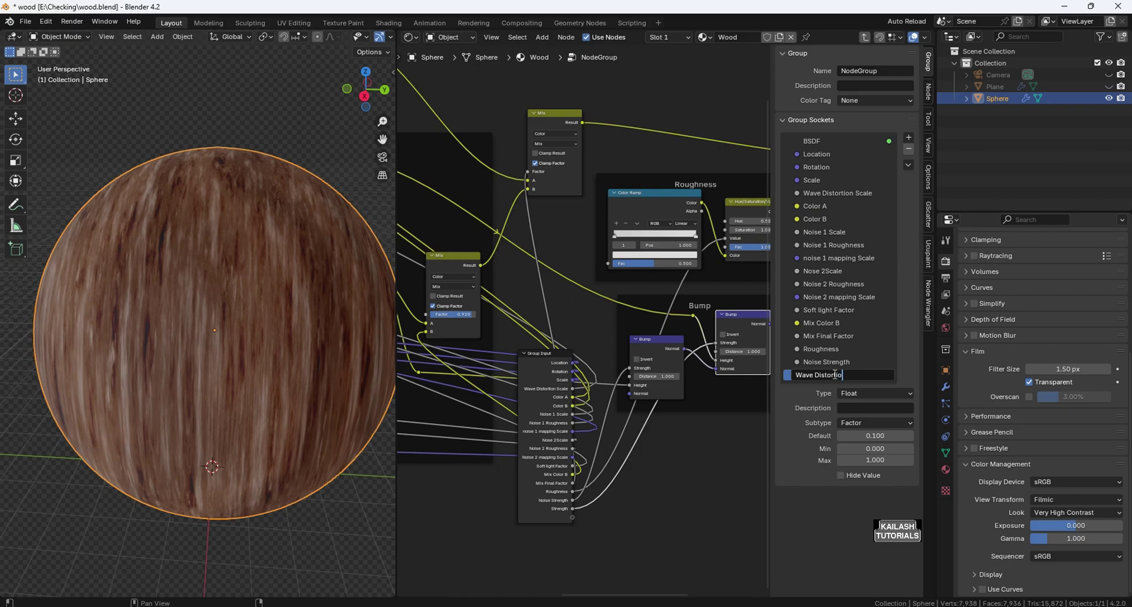
pyautogui.write('n')
pyautogui.press('Return')
pyautogui.press('Home')
pyautogui.press('Tab')
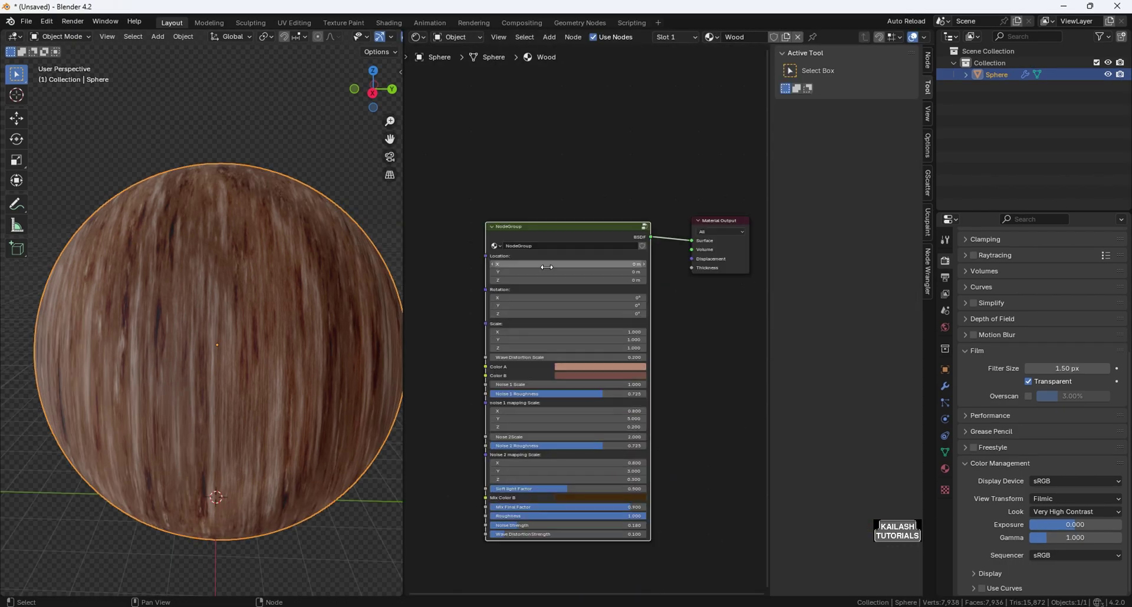
# - Try out the group node's Y rotation and a different Color A on the sphere, undoing each change
pyautogui.moveTo(548, 272); pyautogui.dragTo(556, 306)
pyautogui.hotkey('ctrl', 'z')
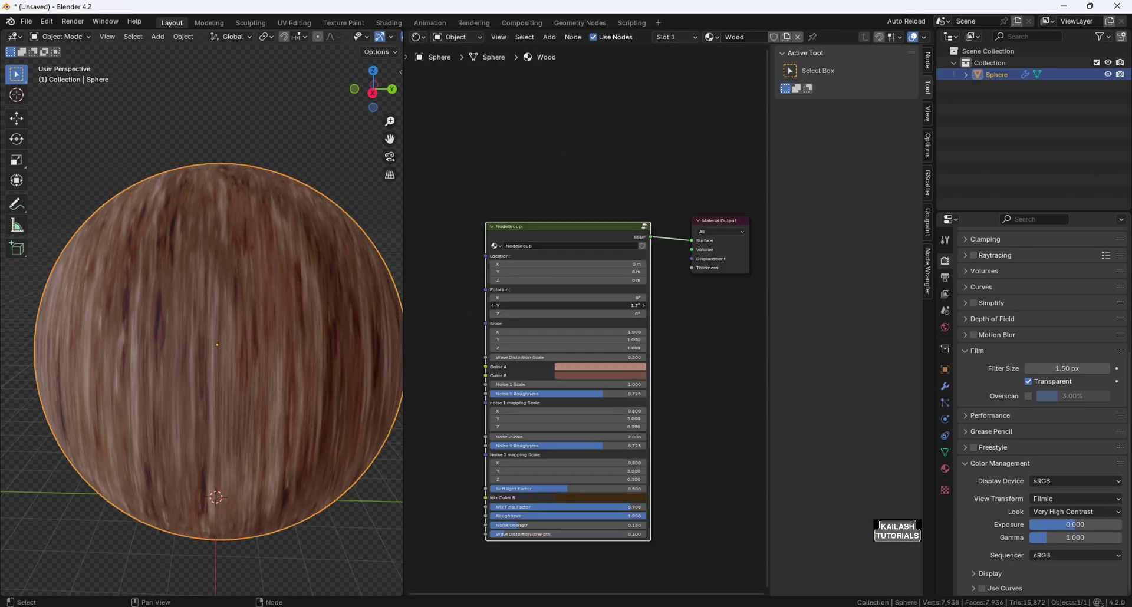
pyautogui.click(585, 367)
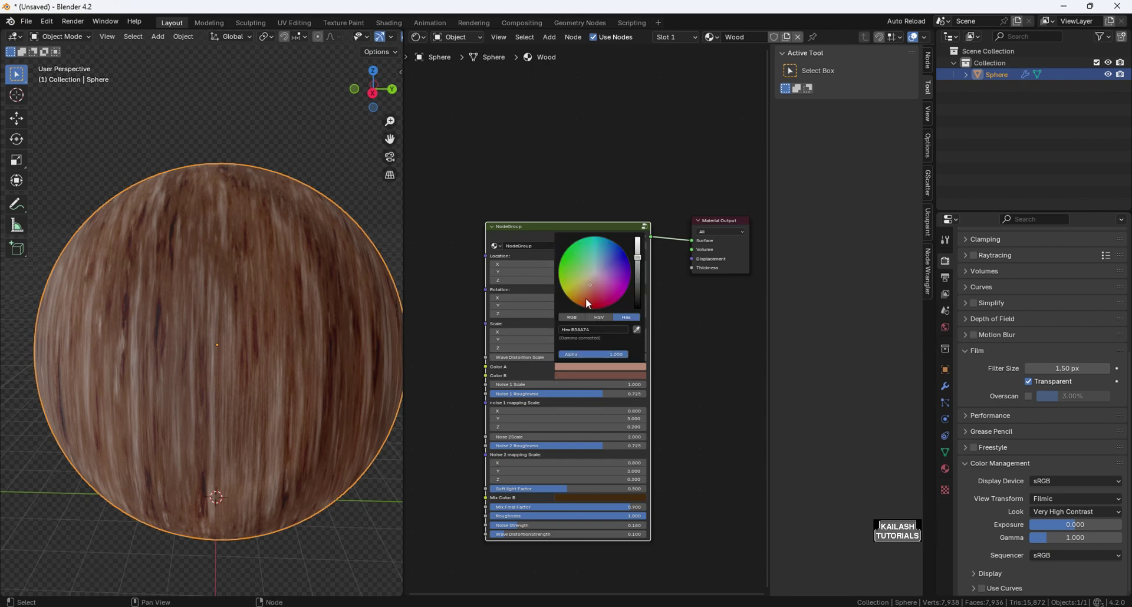
pyautogui.click(583, 300)
pyautogui.moveTo(604, 404); pyautogui.dragTo(599, 346, button='middle')
pyautogui.hotkey('ctrl', 'z')
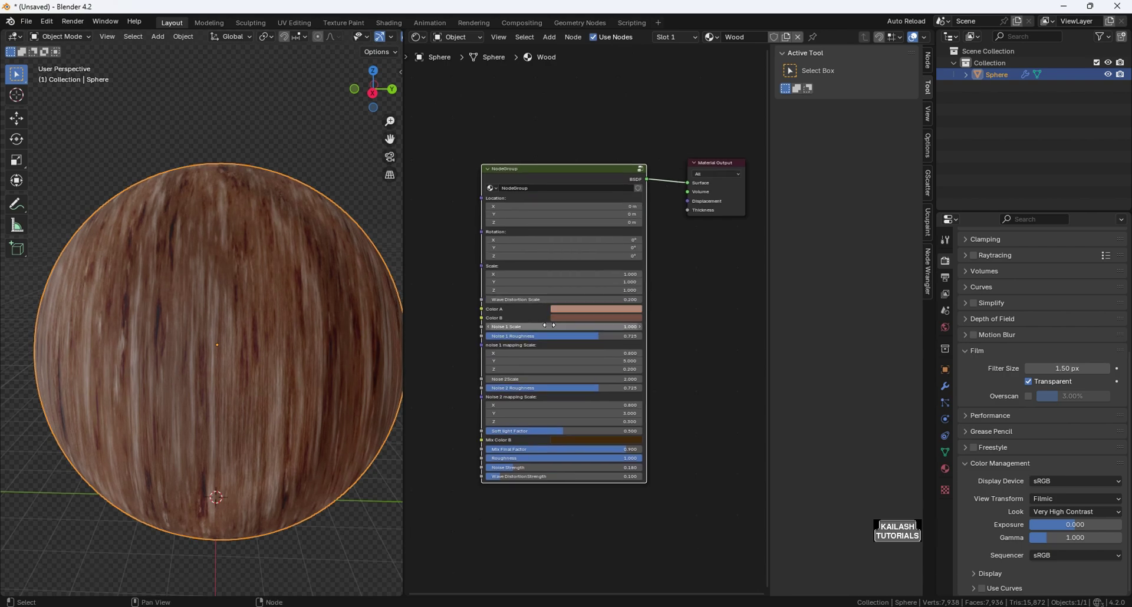
# - Try out higher Noise 1 Scale and Noise Strength values on the group node, undoing each change
pyautogui.moveTo(546, 327); pyautogui.dragTo(595, 326)
pyautogui.hotkey('ctrl', 'z')
pyautogui.moveTo(547, 468); pyautogui.dragTo(597, 468)
pyautogui.hotkey('ctrl', 'z')
# - Examine the finished group node's named inputs and the wood material on the sphere
pyautogui.scroll(4, 568, 418)
pyautogui.moveTo(568, 414); pyautogui.dragTo(605, 420, button='middle')
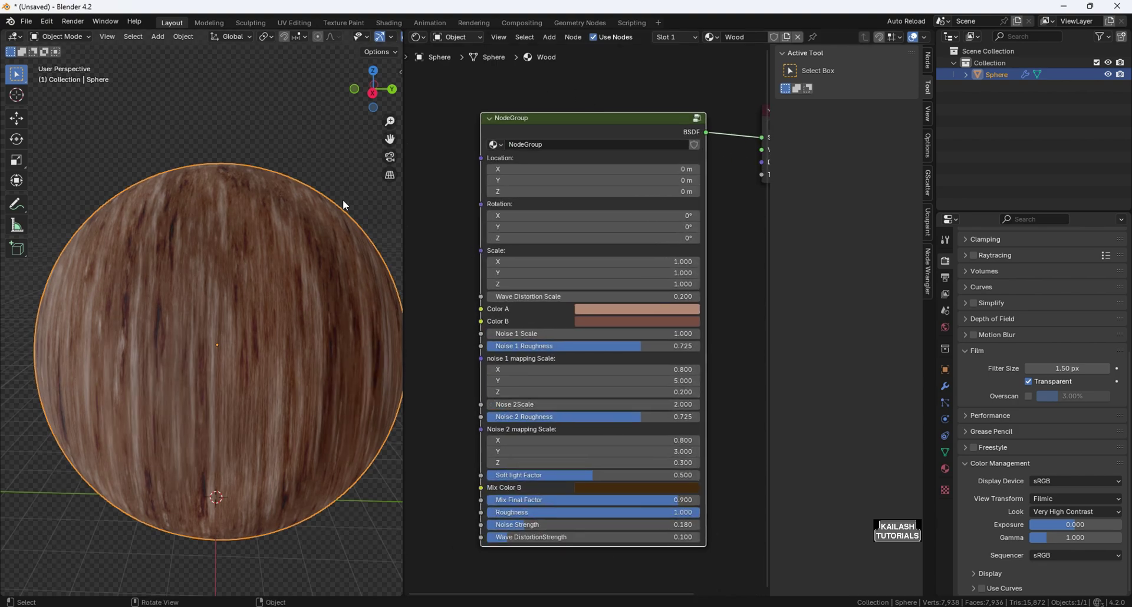
pyautogui.keyDown('ctrl'); pyautogui.moveTo(321, 263); pyautogui.dragTo(329, 317, button='middle'); pyautogui.keyUp('ctrl')
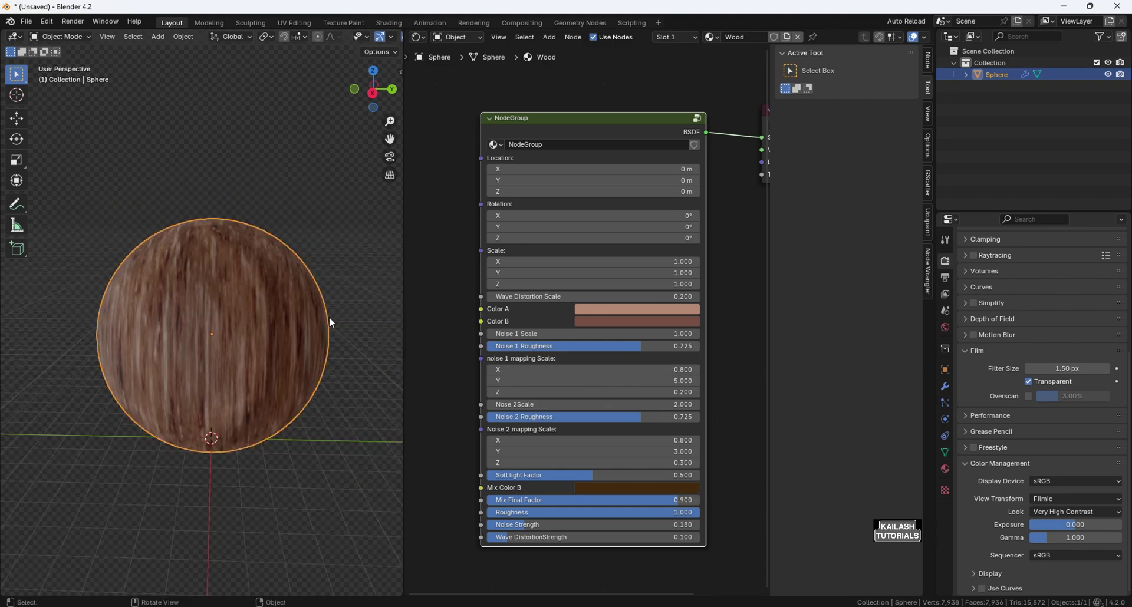
pyautogui.keyDown('shift'); pyautogui.moveTo(334, 372); pyautogui.dragTo(344, 303, button='middle'); pyautogui.keyUp('shift')
pyautogui.keyDown('ctrl'); pyautogui.moveTo(527, 212); pyautogui.dragTo(612, 358, button='middle'); pyautogui.keyUp('ctrl')
pyautogui.press('Tab')
pyautogui.press('Tab')
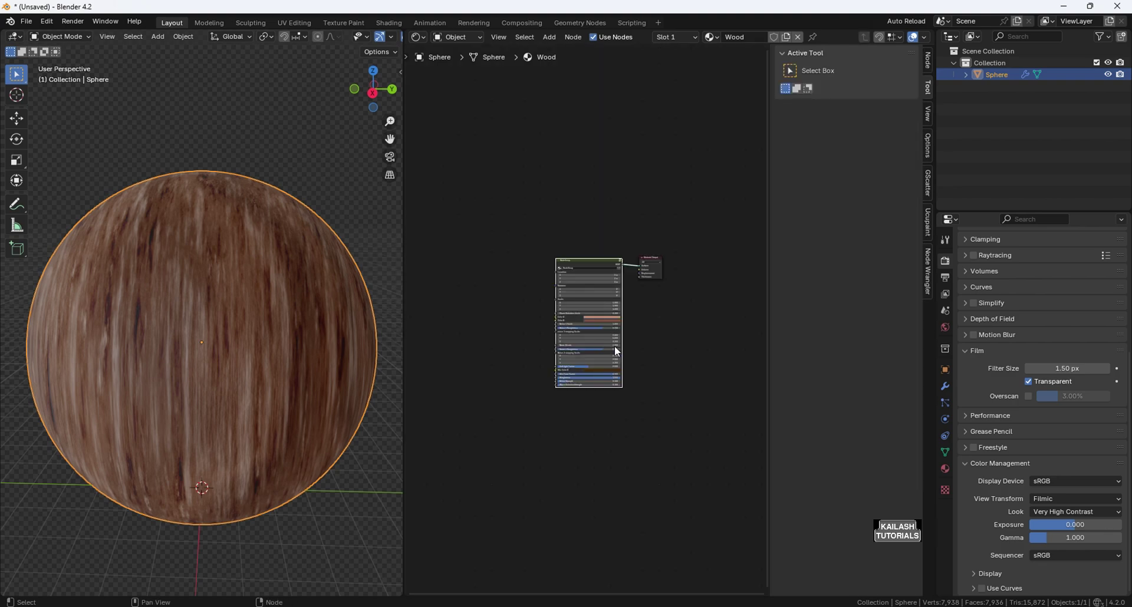
pyautogui.scroll(4, 615, 346)
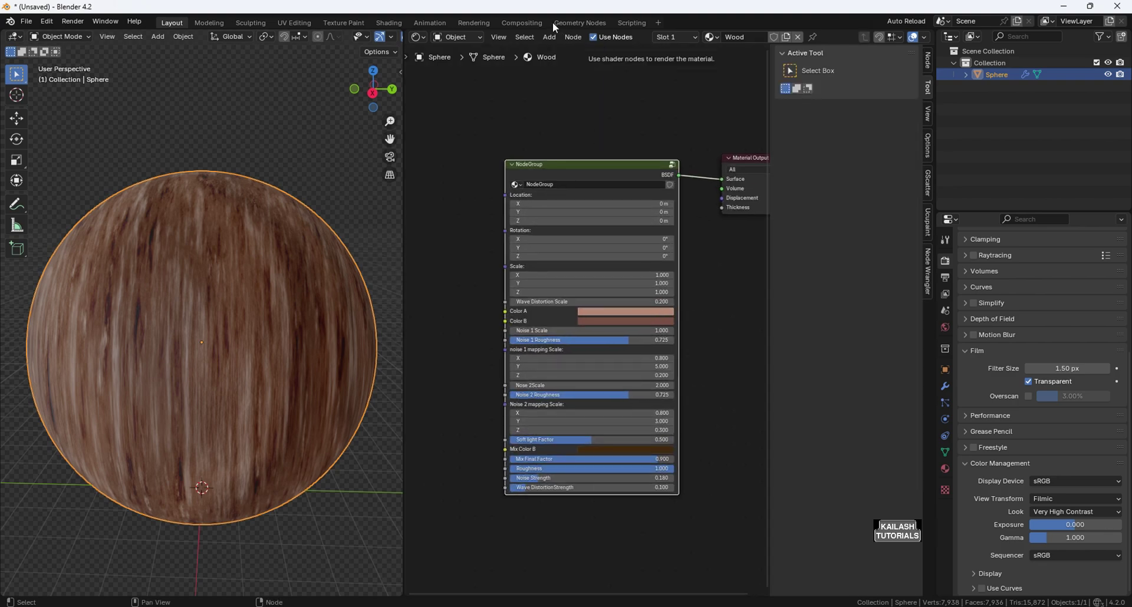